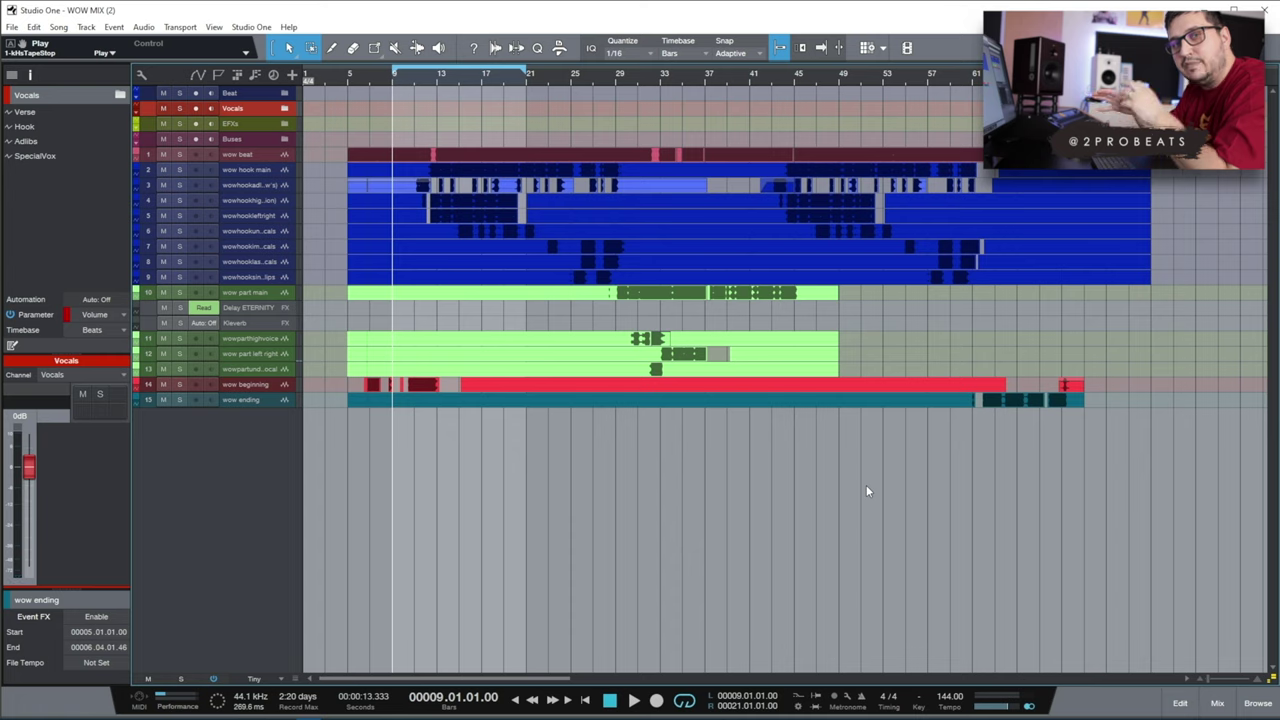
# Play back the full mix from about bar 32 to bar 37.
pyautogui.click(651, 424)
pyautogui.press('space')
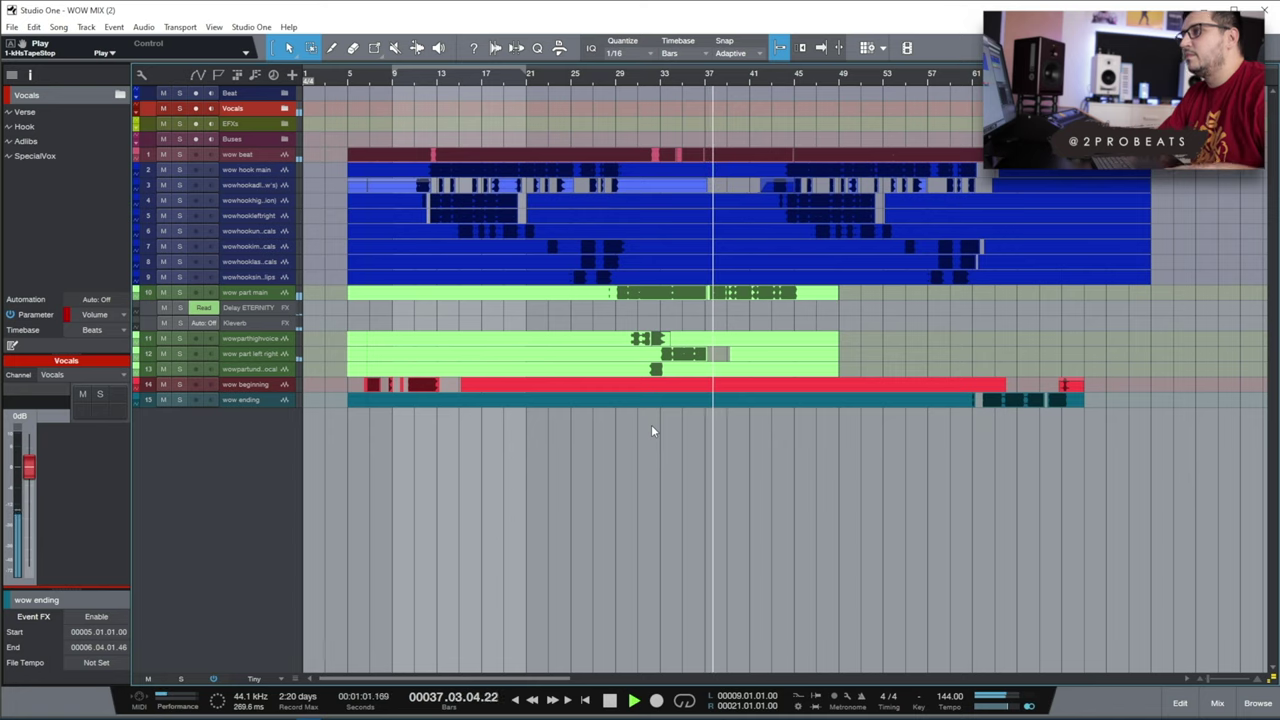
pyautogui.press('space')
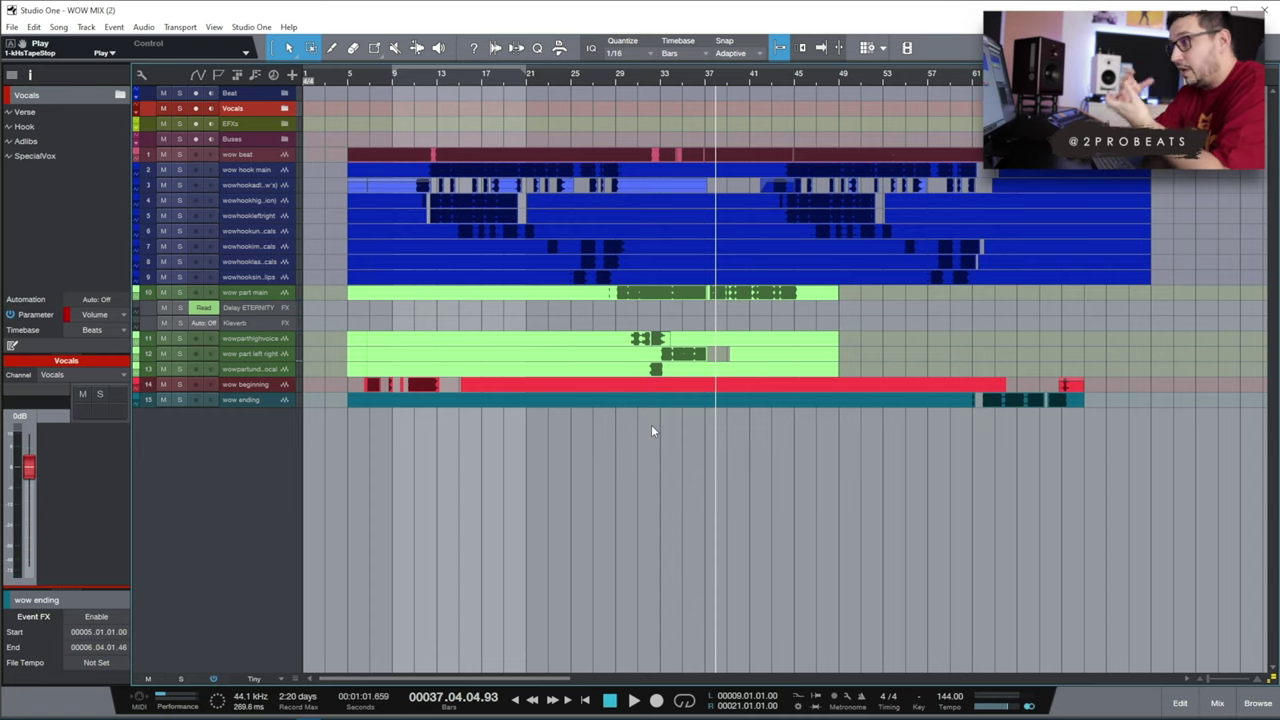
# Show the mixer console and review the effect channels inside the EFXs folder, leaving the folder collapsed.
pyautogui.press('F3')
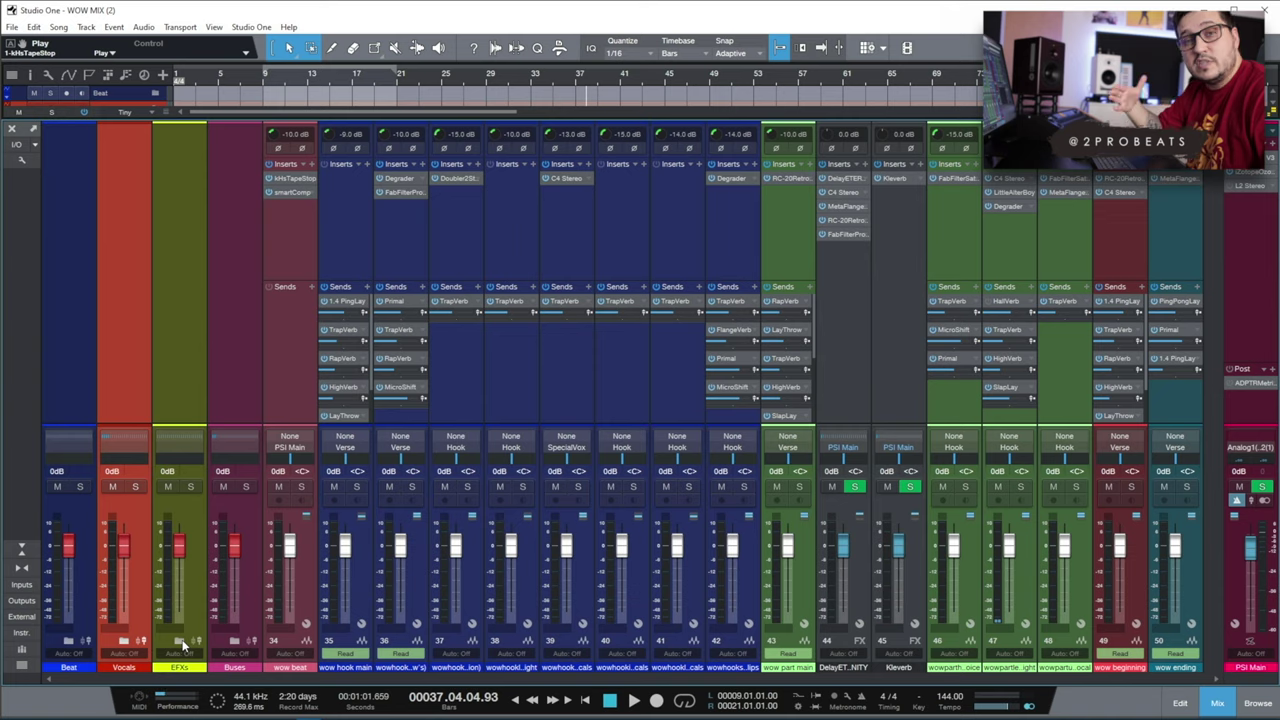
pyautogui.click(182, 643)
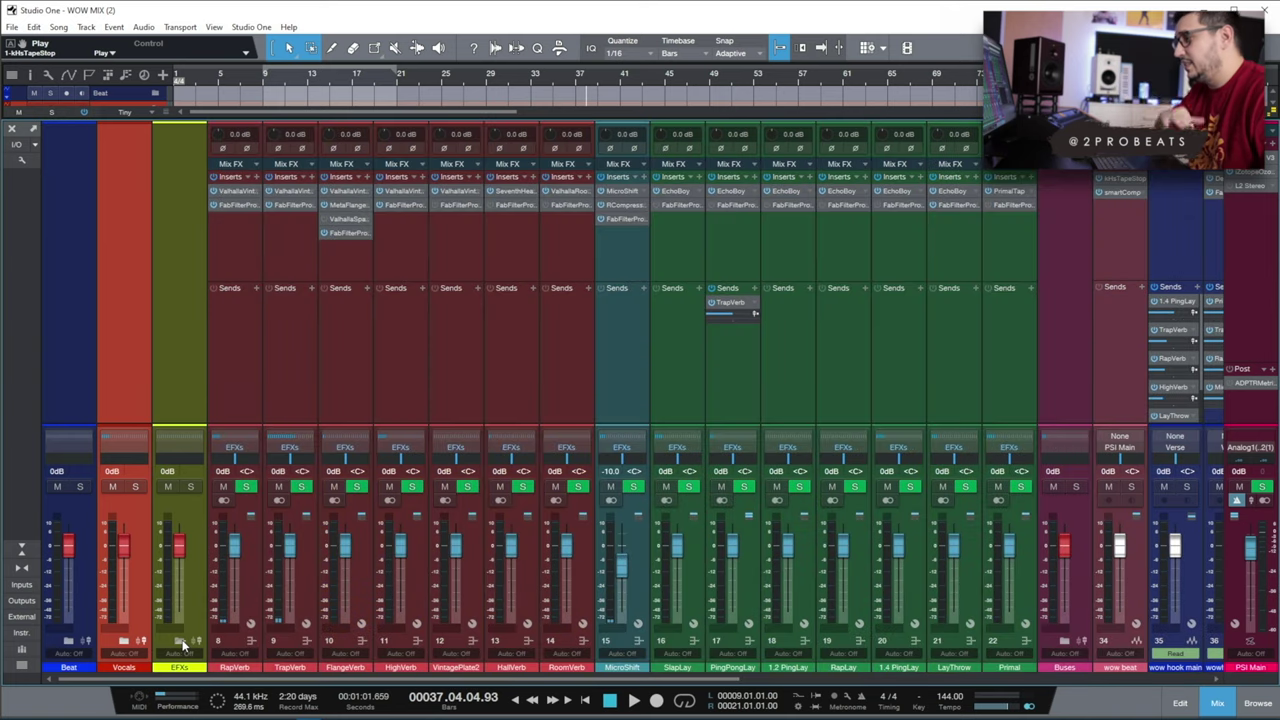
pyautogui.click(182, 643)
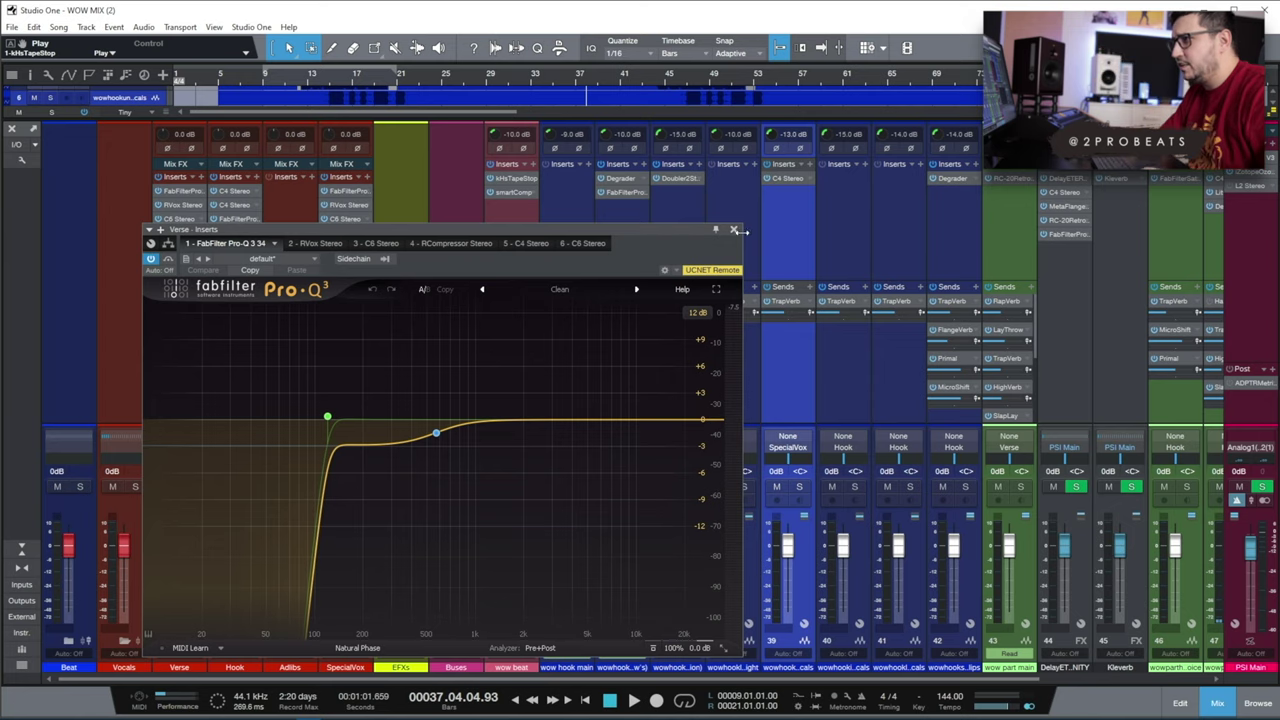
# Review the Verse bus's insert chain: Pro-Q 3, RVox, C6, RCompressor, C4 and the second C6.
pyautogui.click(733, 229)
pyautogui.click(190, 207)
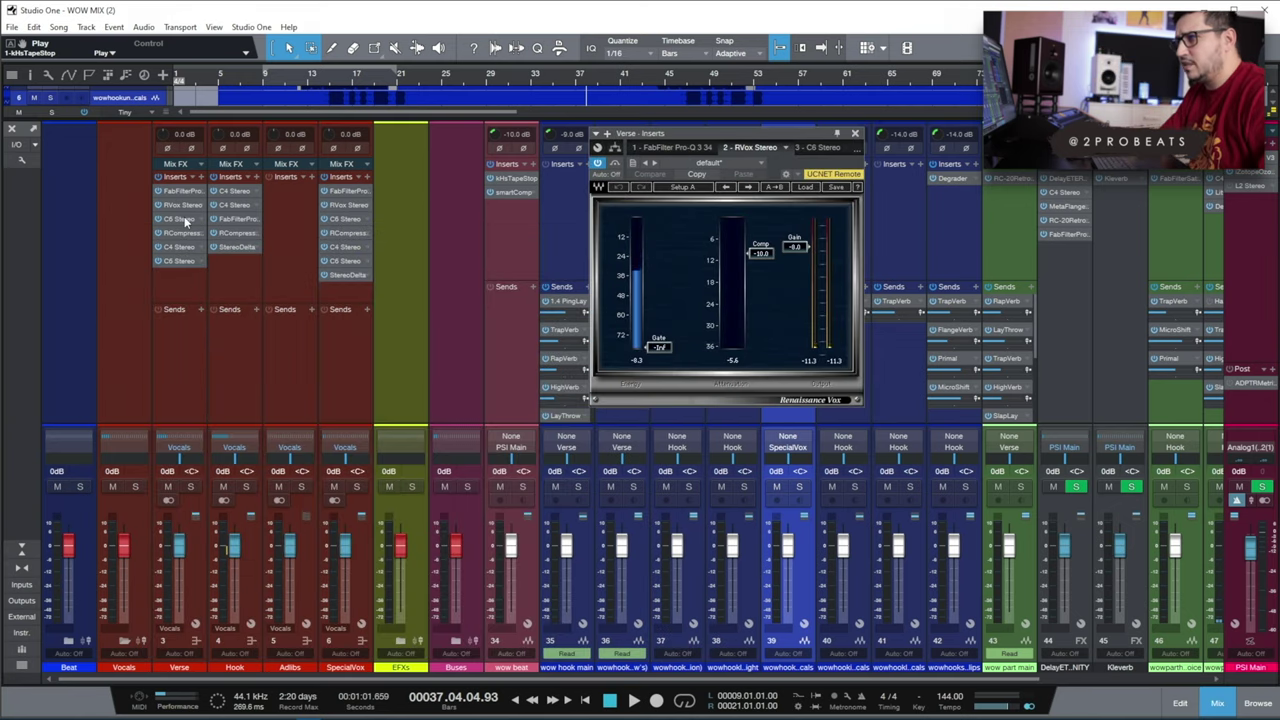
pyautogui.click(183, 219)
pyautogui.click(184, 238)
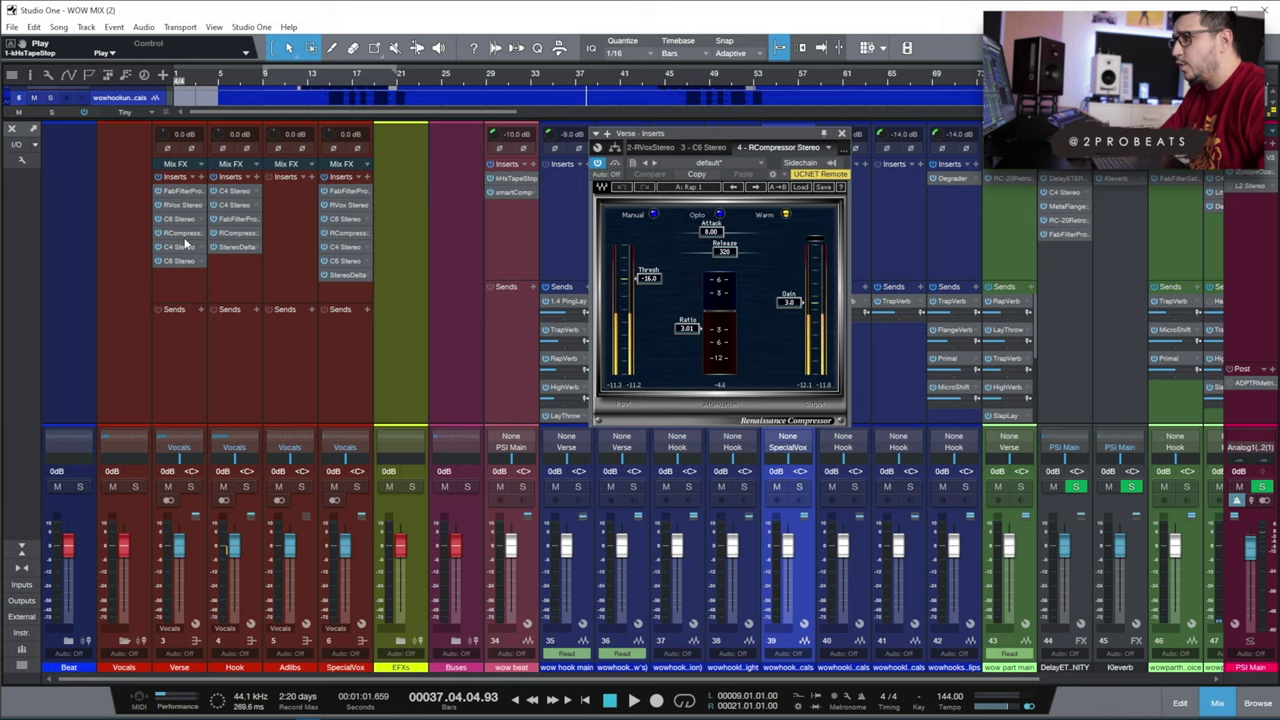
pyautogui.click(184, 247)
pyautogui.click(184, 261)
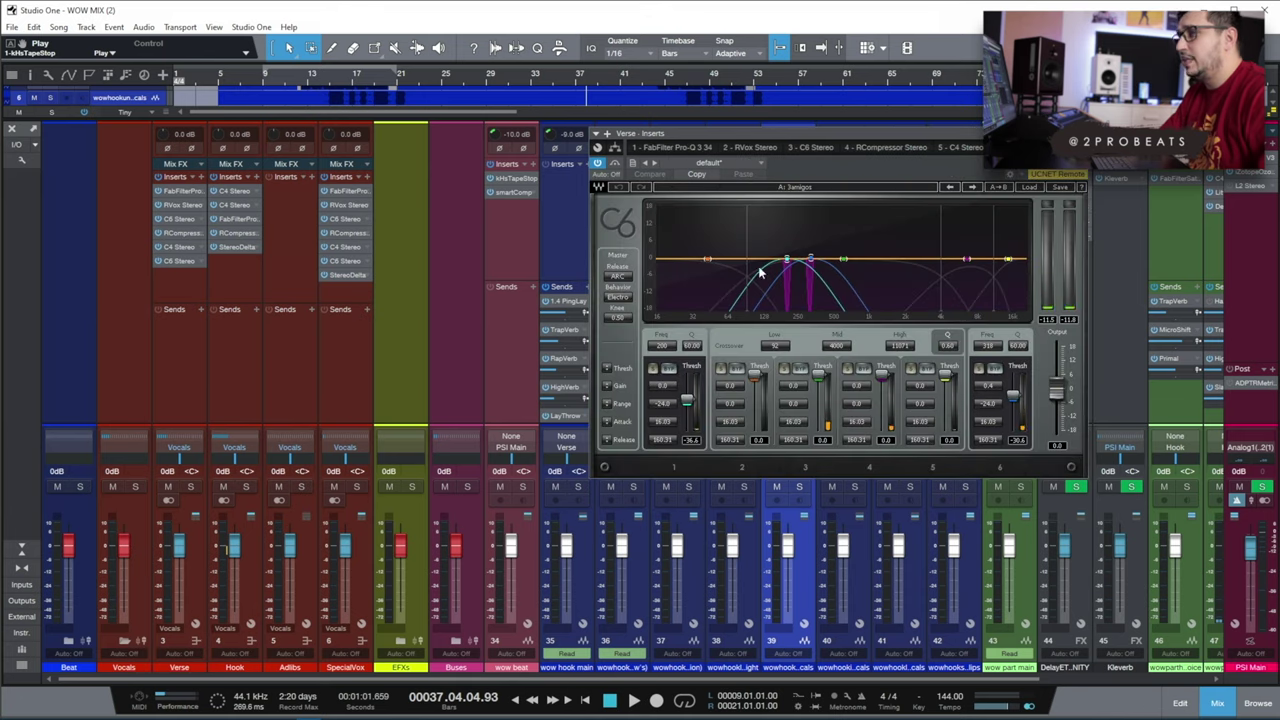
pyautogui.press('Escape')
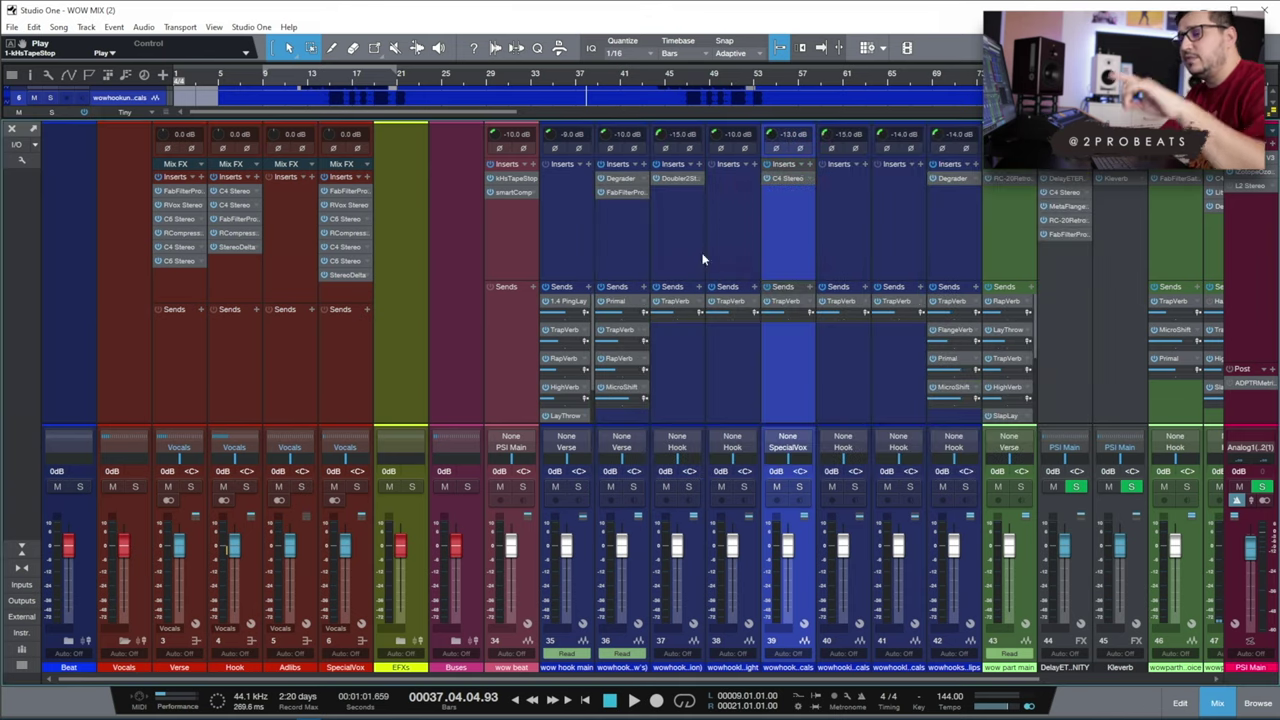
# Review the Hook bus's insert chain: both C4 processors, Pro-Q 3, RCompressor and StereoDelta.
pyautogui.click(235, 190)
pyautogui.moveTo(1096, 158); pyautogui.dragTo(588, 310)
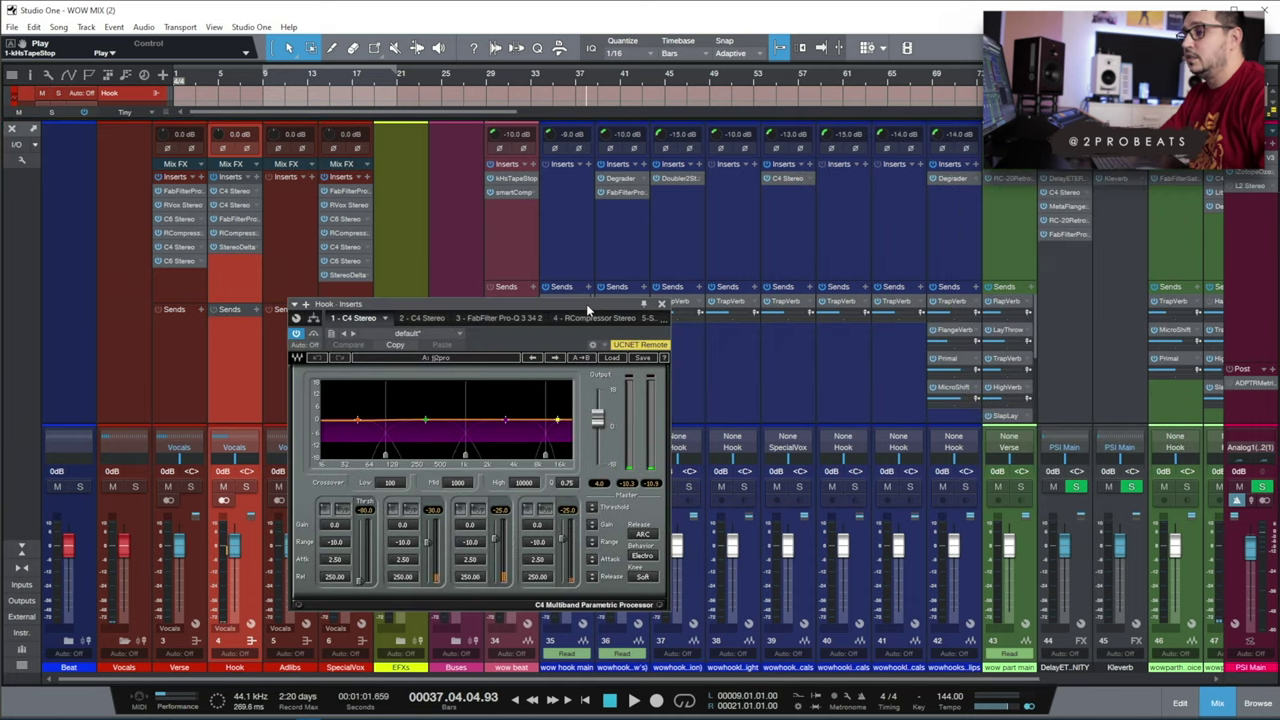
pyautogui.click(237, 204)
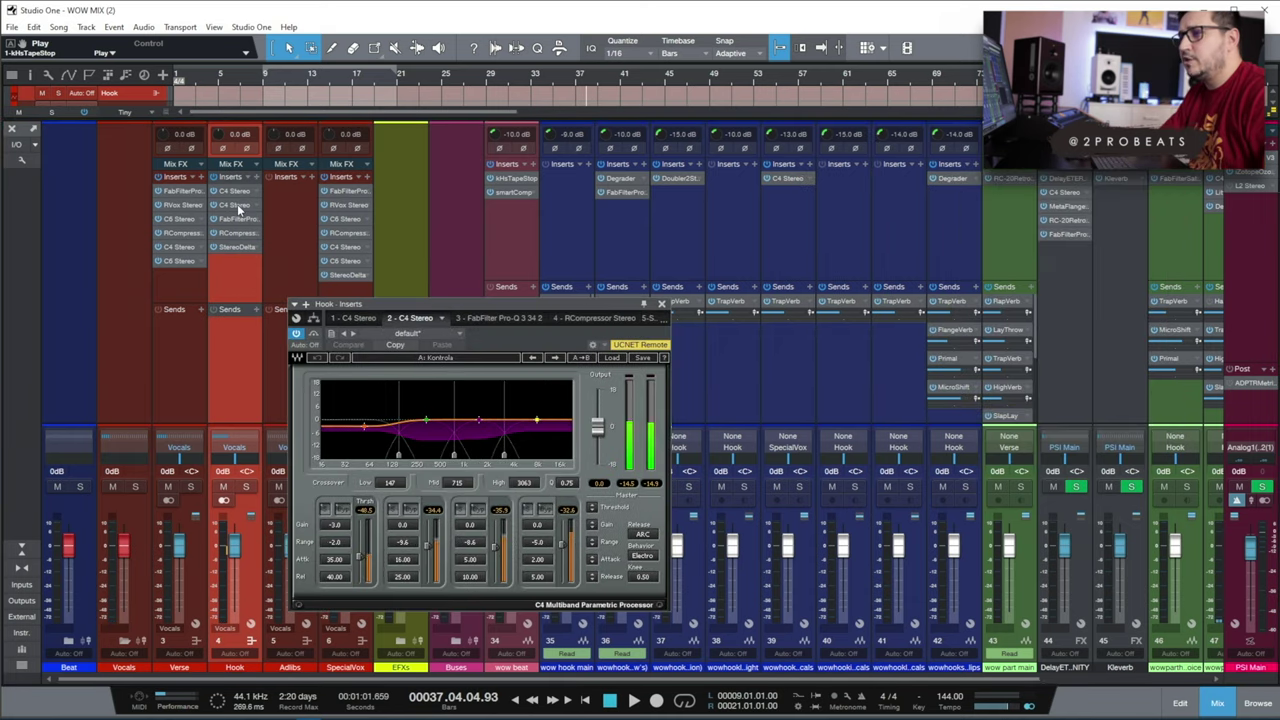
pyautogui.click(236, 219)
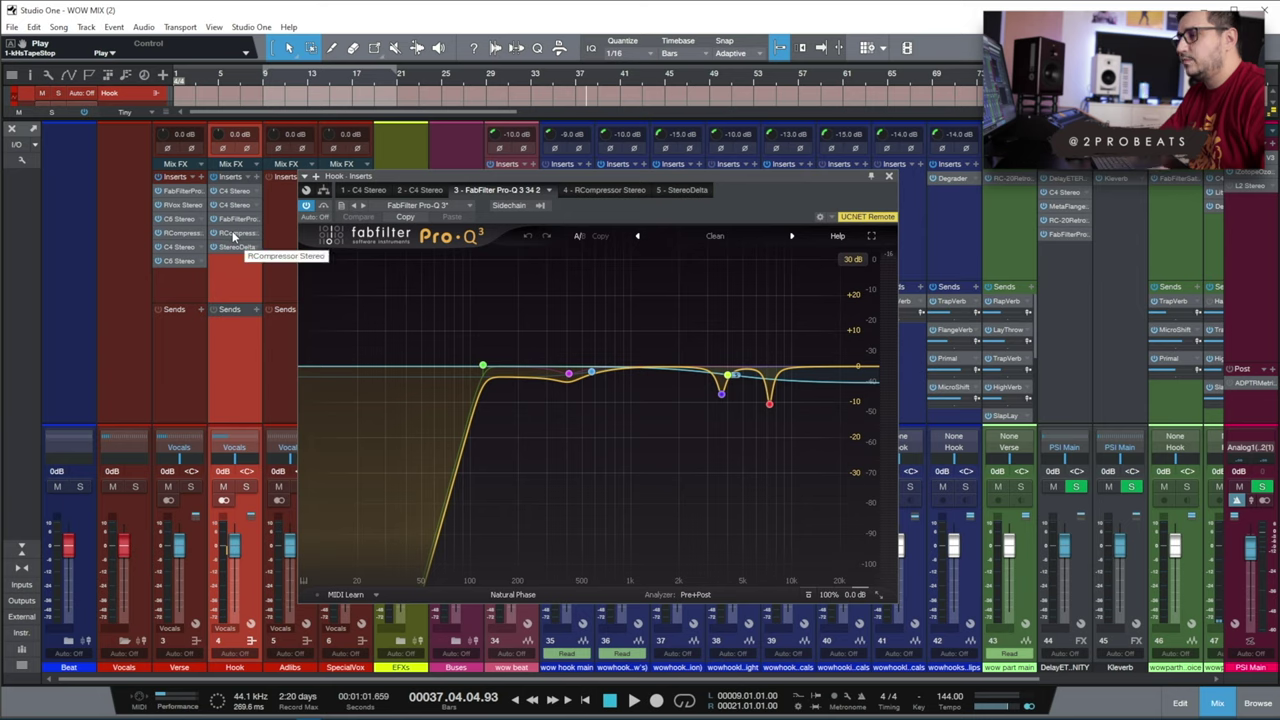
pyautogui.click(233, 233)
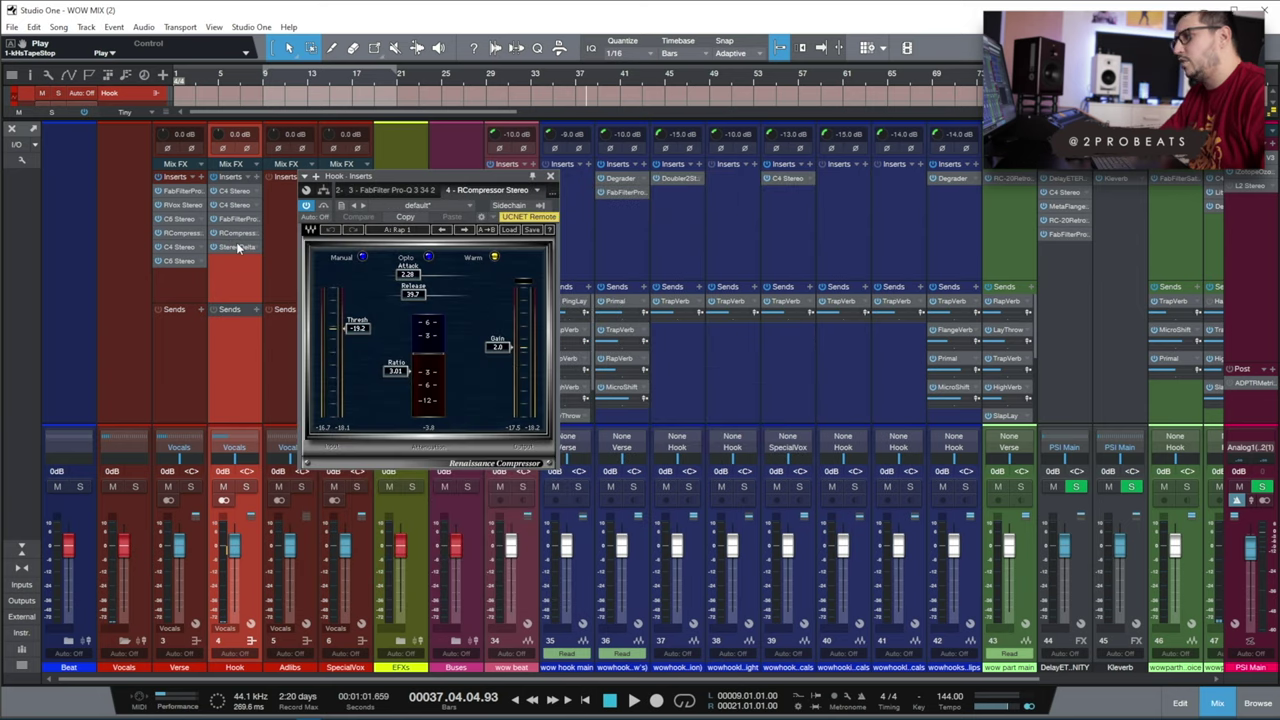
pyautogui.click(236, 247)
pyautogui.click(550, 180)
# Review the SpecialVox bus's insert chain from Pro-Q 3 and RVox through the compressors to StereoDelta.
pyautogui.click(343, 294)
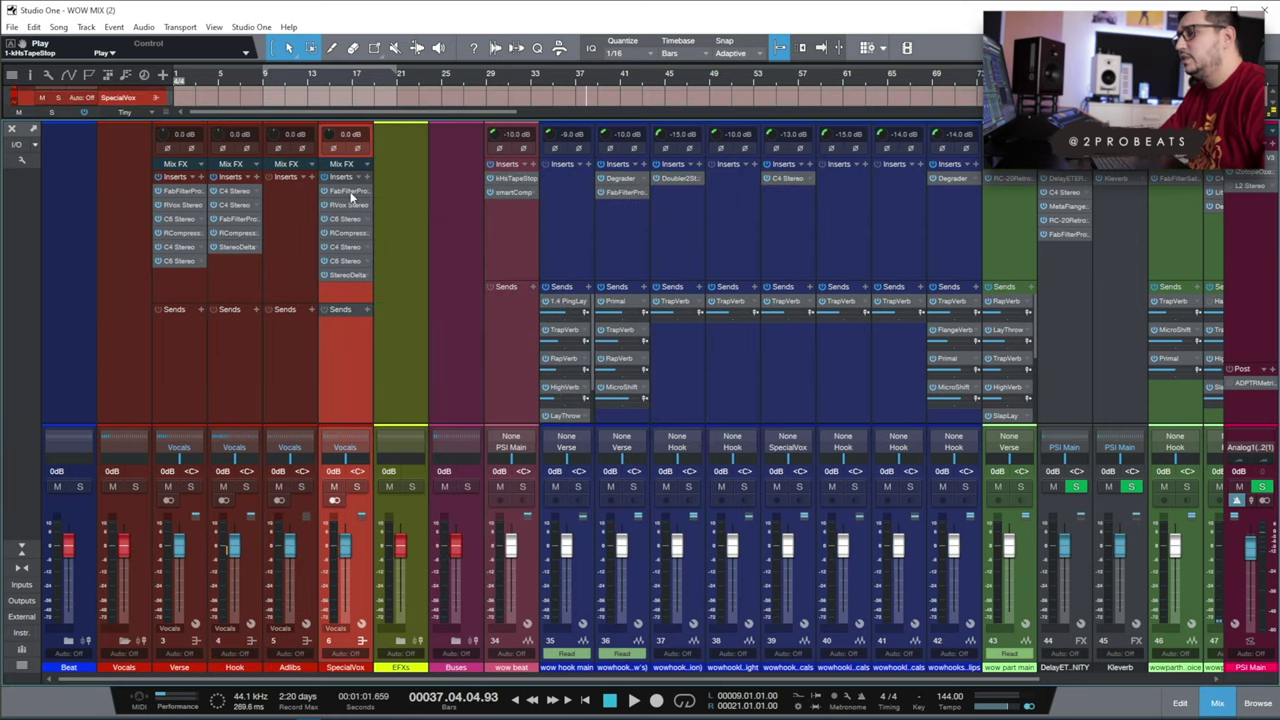
pyautogui.click(350, 197)
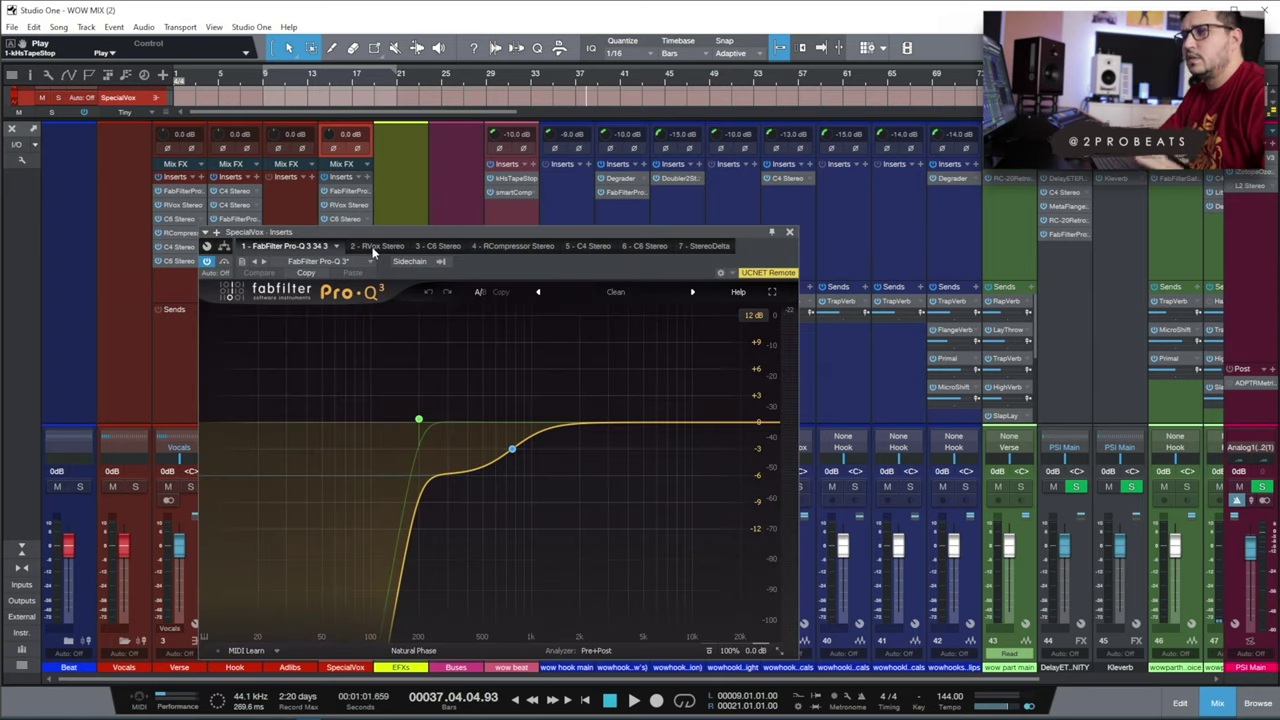
pyautogui.click(376, 246)
pyautogui.click(431, 247)
pyautogui.click(506, 248)
pyautogui.click(454, 248)
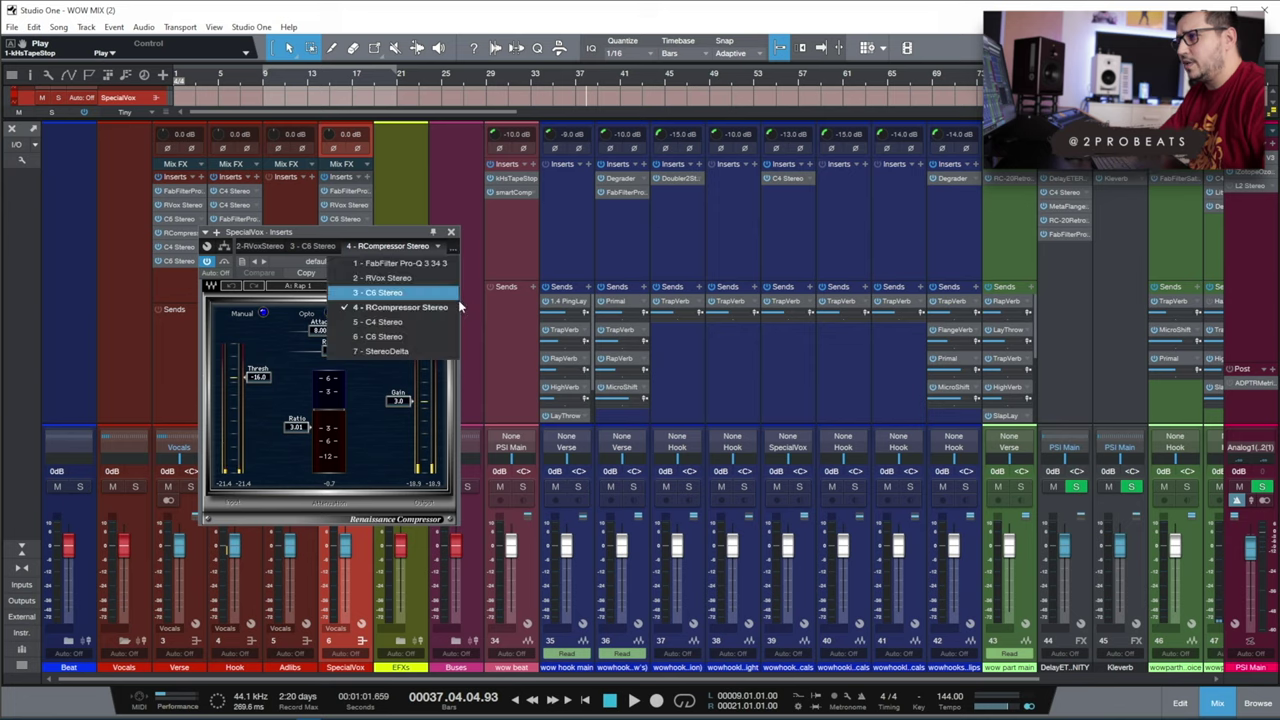
pyautogui.click(395, 321)
pyautogui.click(575, 250)
pyautogui.click(540, 337)
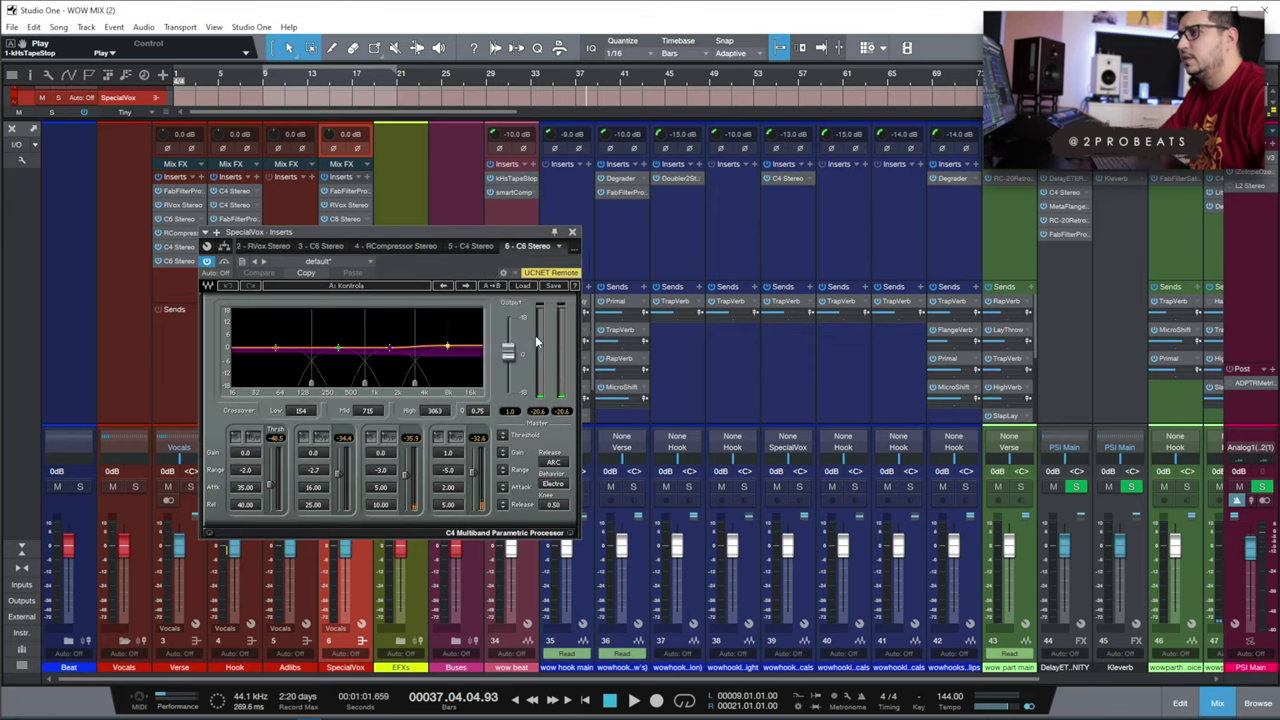
pyautogui.click(683, 249)
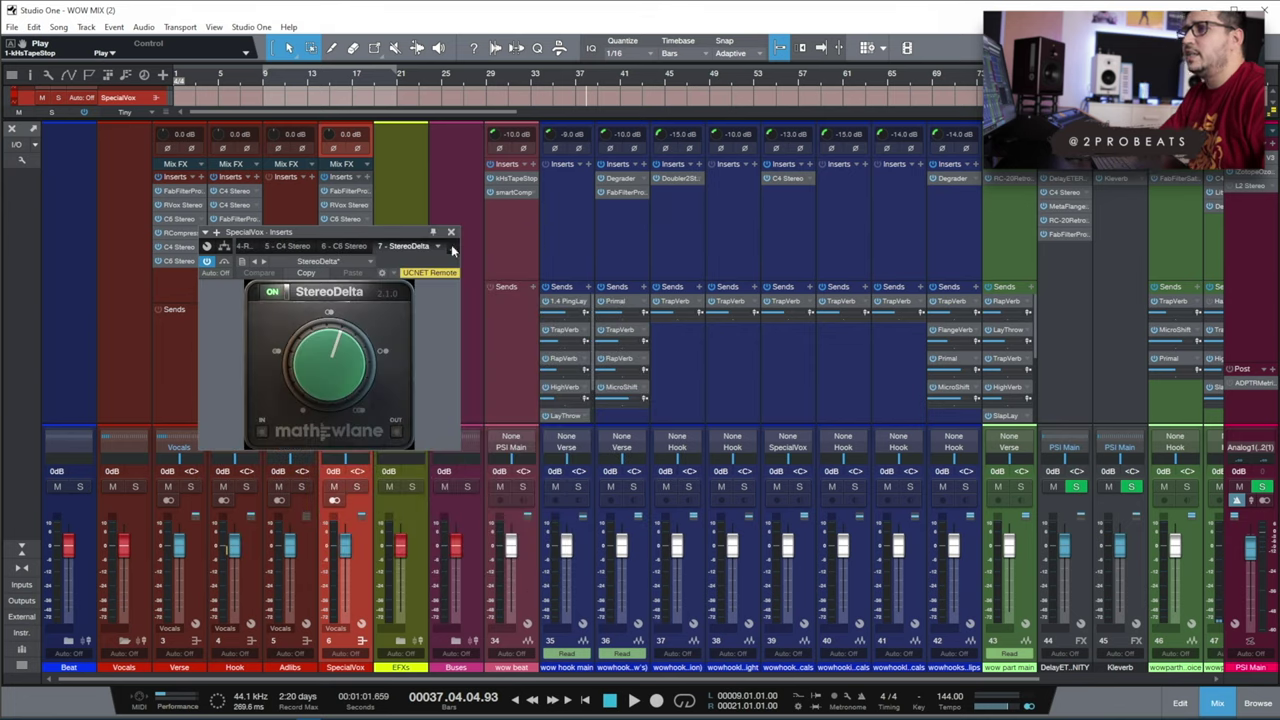
pyautogui.click(452, 233)
# Expand the Buses folder and inspect soothe, CLA-2A and the first Pro-Q 3 on the Vocals bus.
pyautogui.scroll(-3, 512, 622)
pyautogui.click(256, 641)
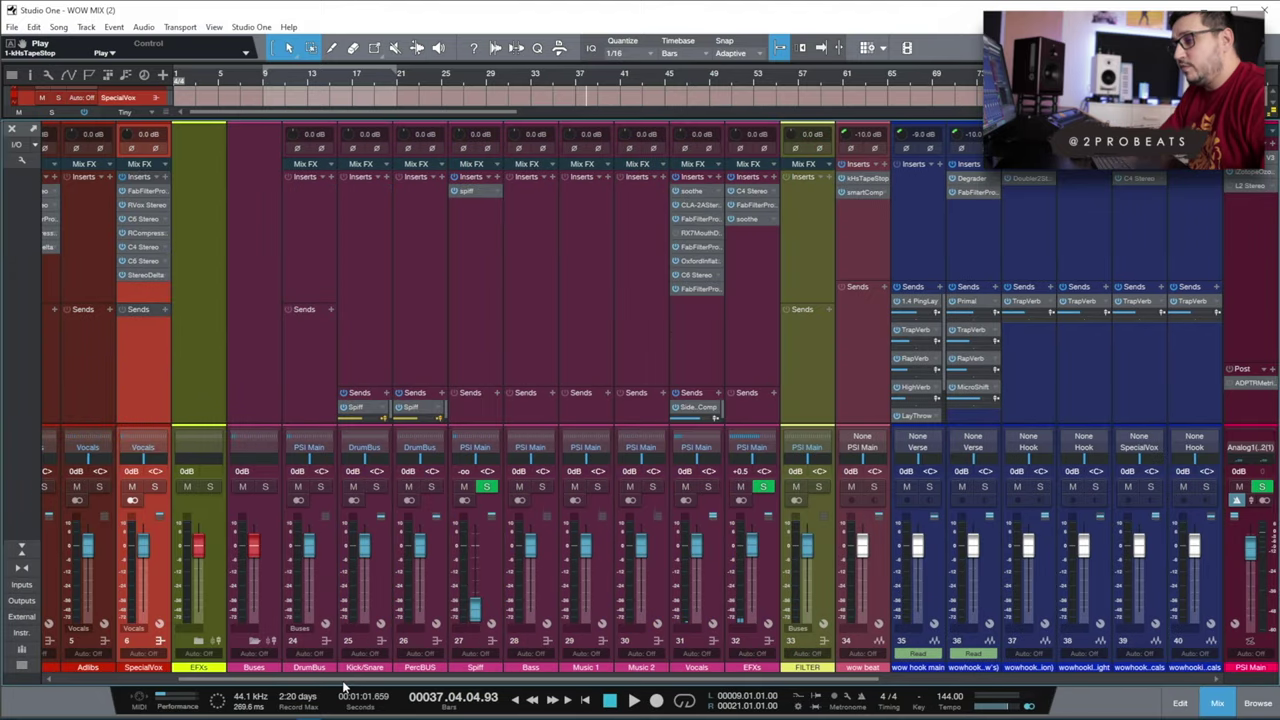
pyautogui.moveTo(342, 681); pyautogui.dragTo(410, 686)
pyautogui.click(587, 339)
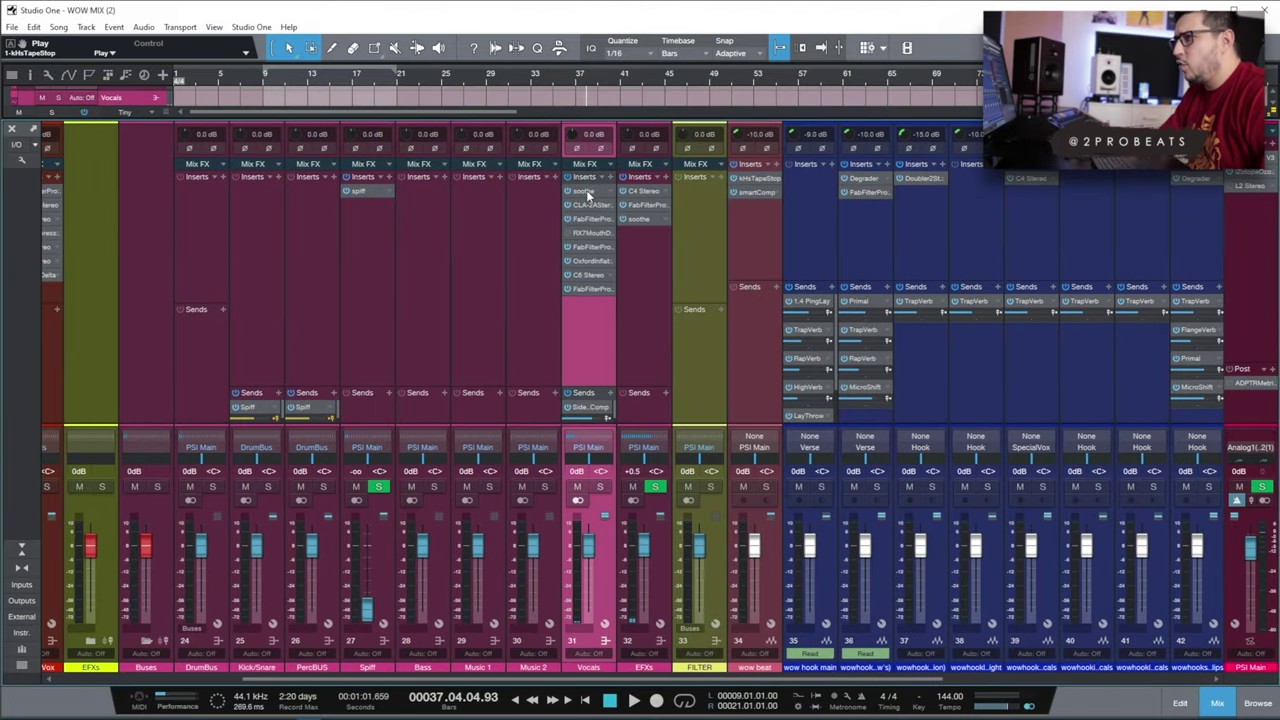
pyautogui.doubleClick(587, 191)
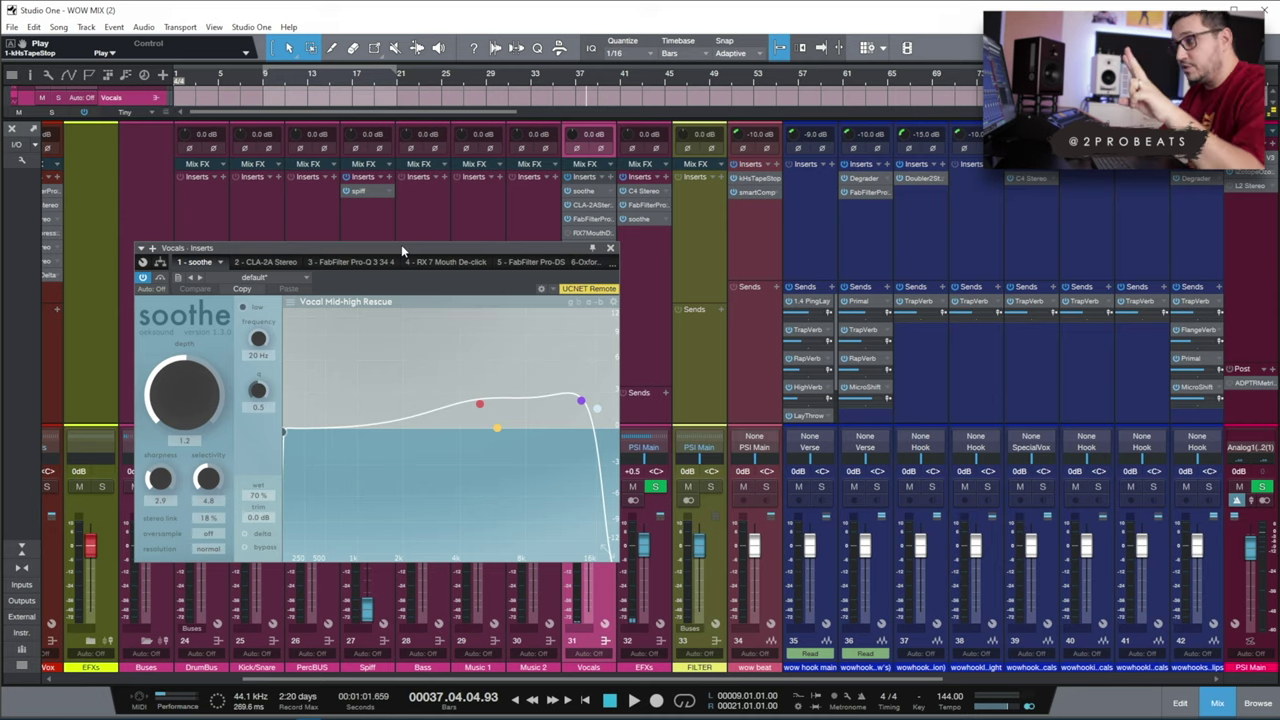
pyautogui.click(591, 205)
pyautogui.click(593, 219)
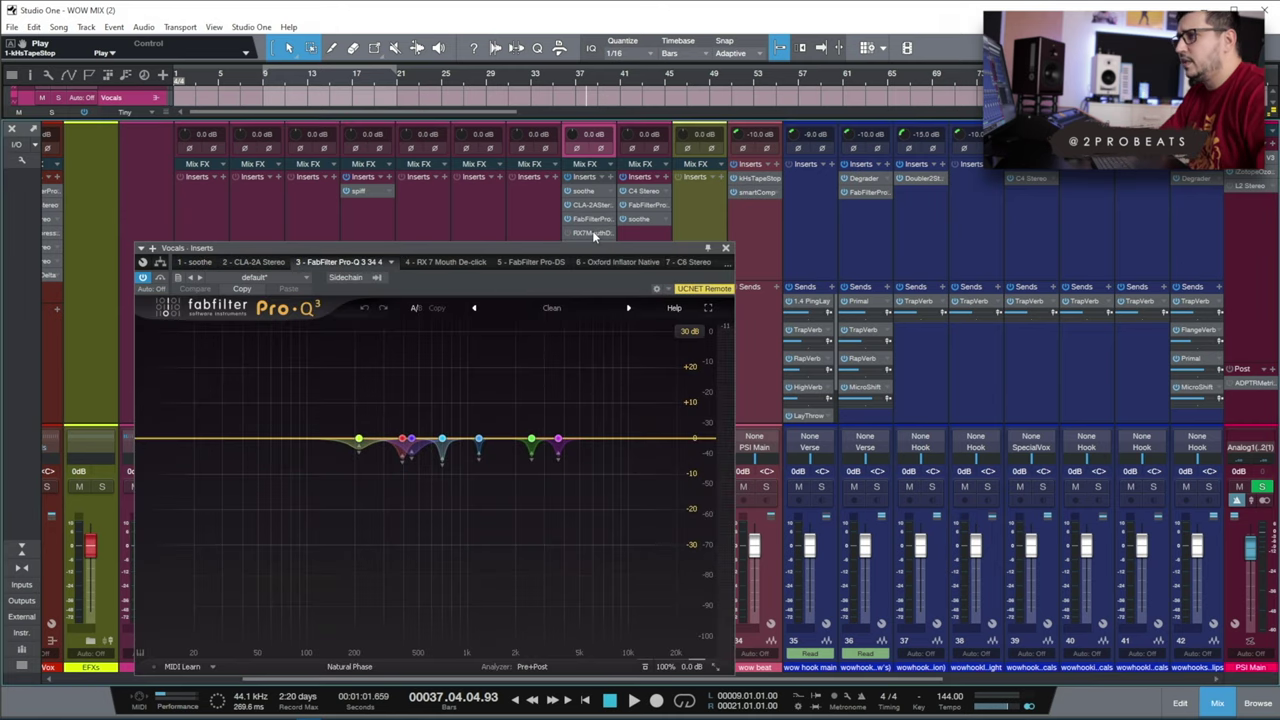
# Inspect the Vocals bus's remaining inserts: RX 7 Mouth De-click, Pro-DS, Oxford Inflator, C6 and the last Pro-Q 3.
pyautogui.click(592, 232)
pyautogui.click(592, 247)
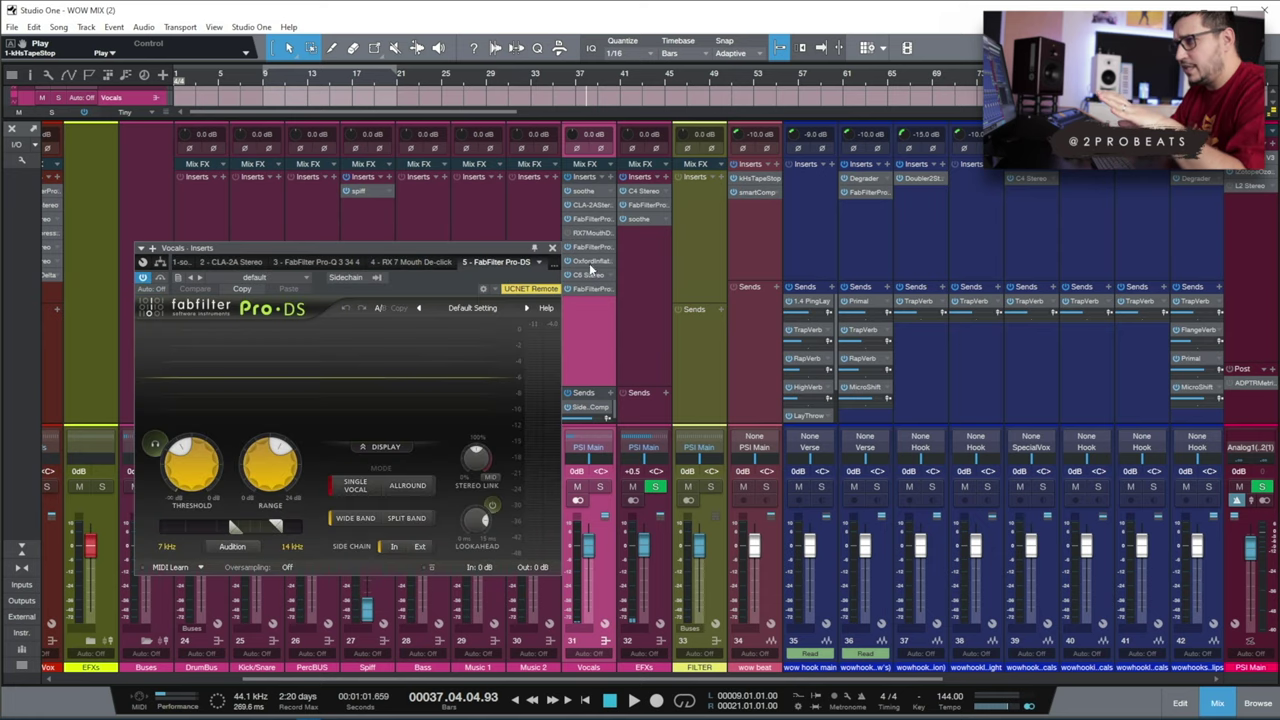
pyautogui.click(591, 264)
pyautogui.click(592, 276)
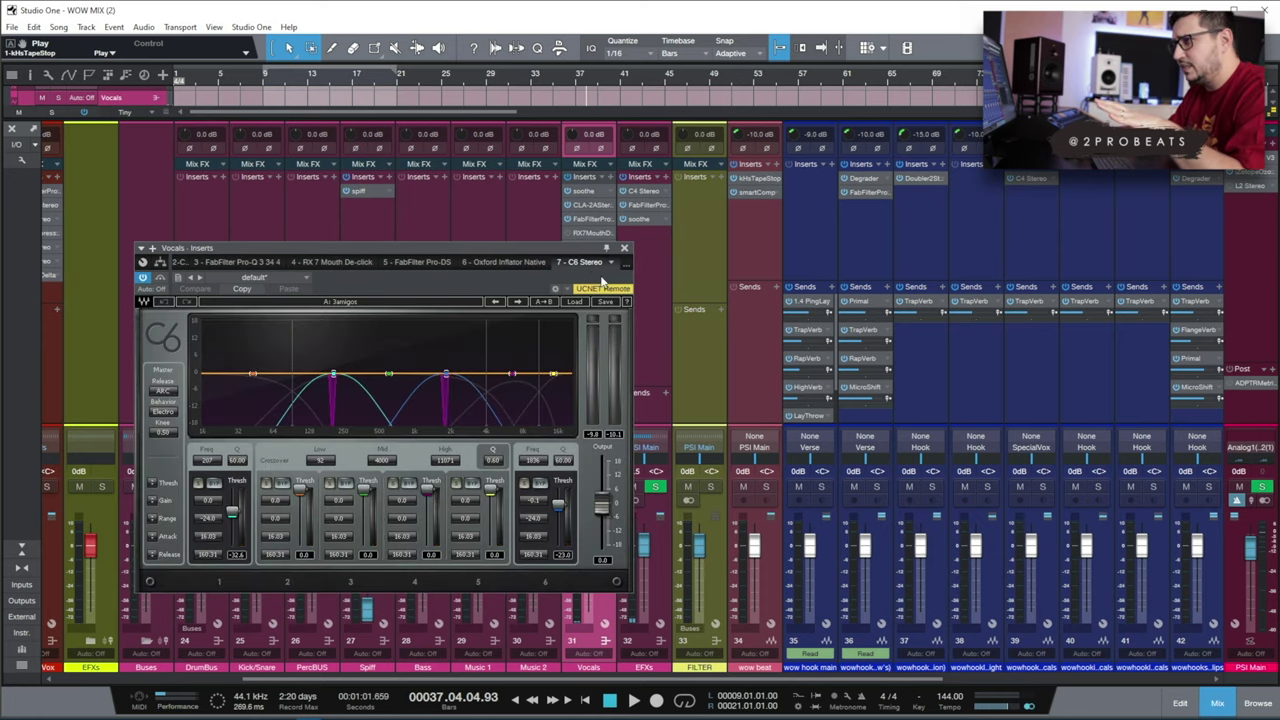
pyautogui.click(624, 248)
pyautogui.click(592, 289)
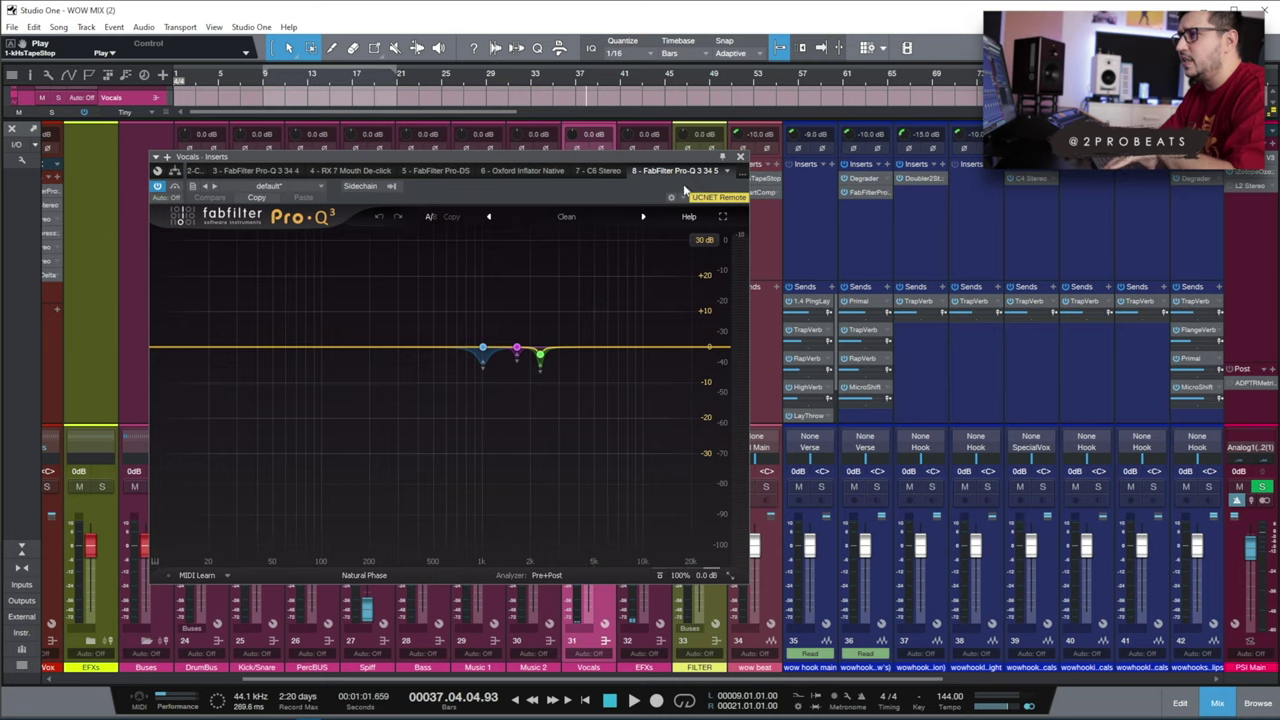
pyautogui.click(741, 158)
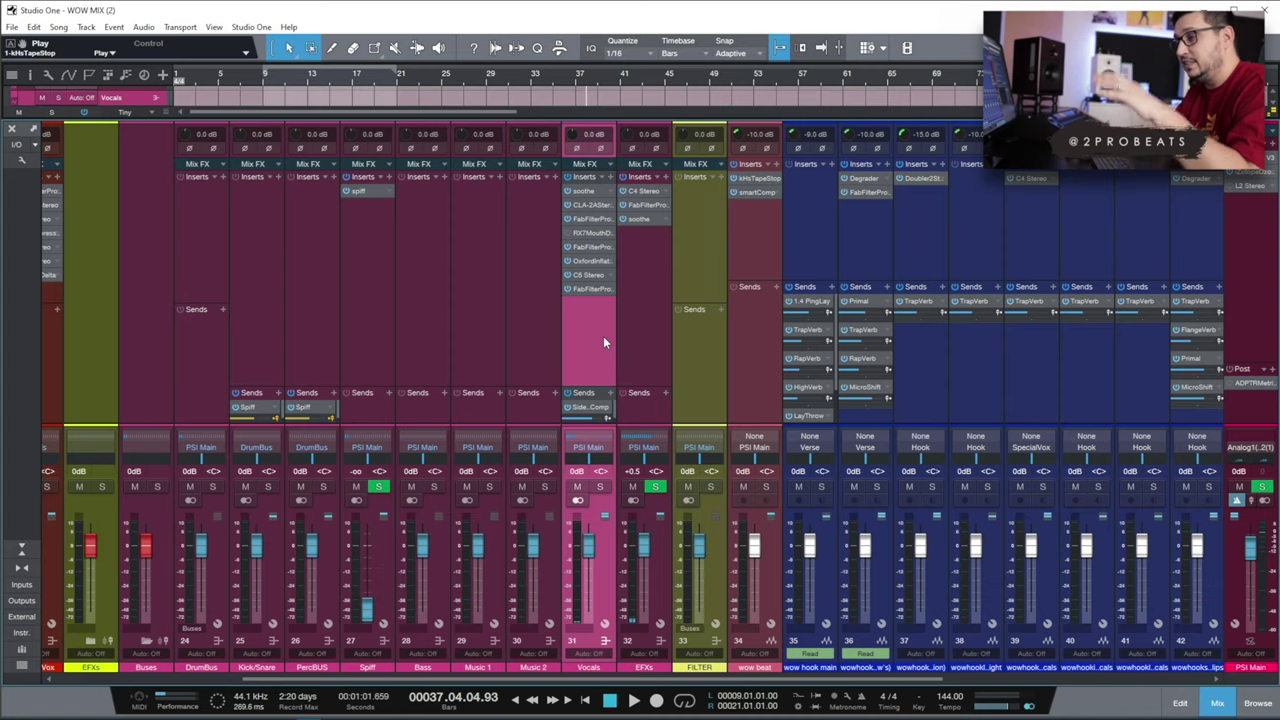
# Return to the arrangement and play the song from bar 10, and again from about bar 13.
pyautogui.hscroll(5, 290, 398)
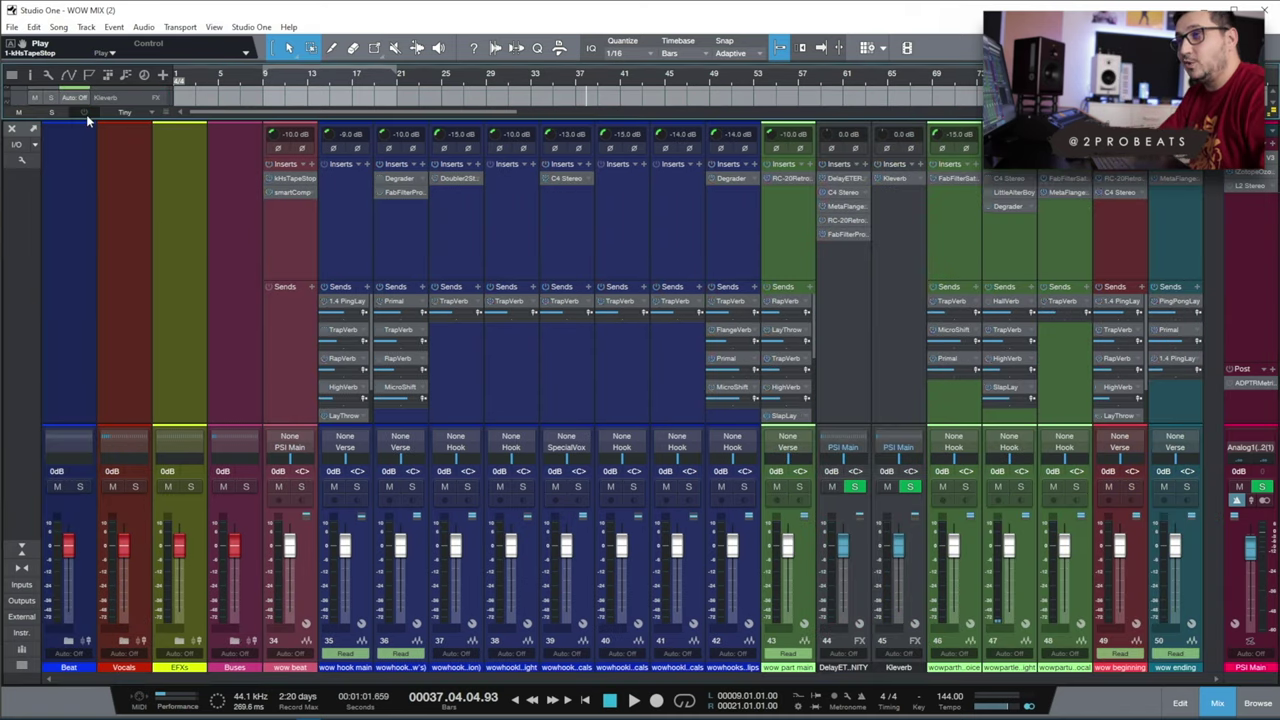
pyautogui.press('F3')
pyautogui.click(277, 77)
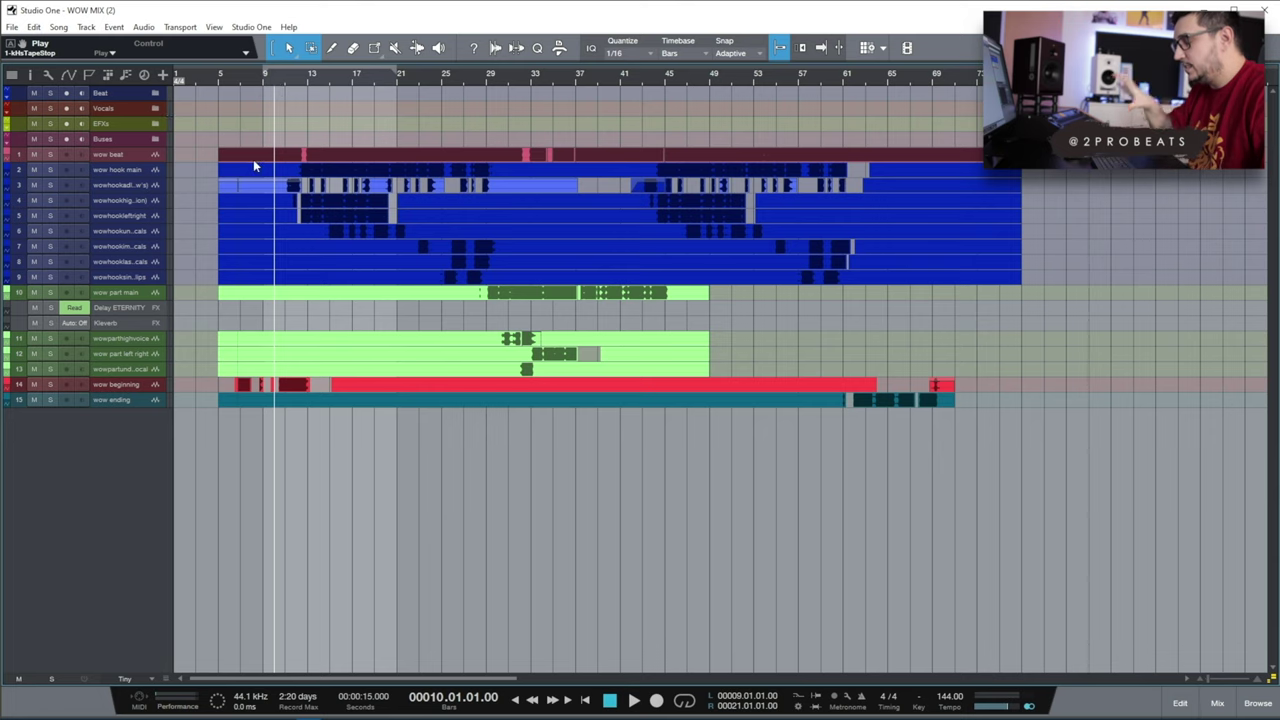
pyautogui.press('F3')
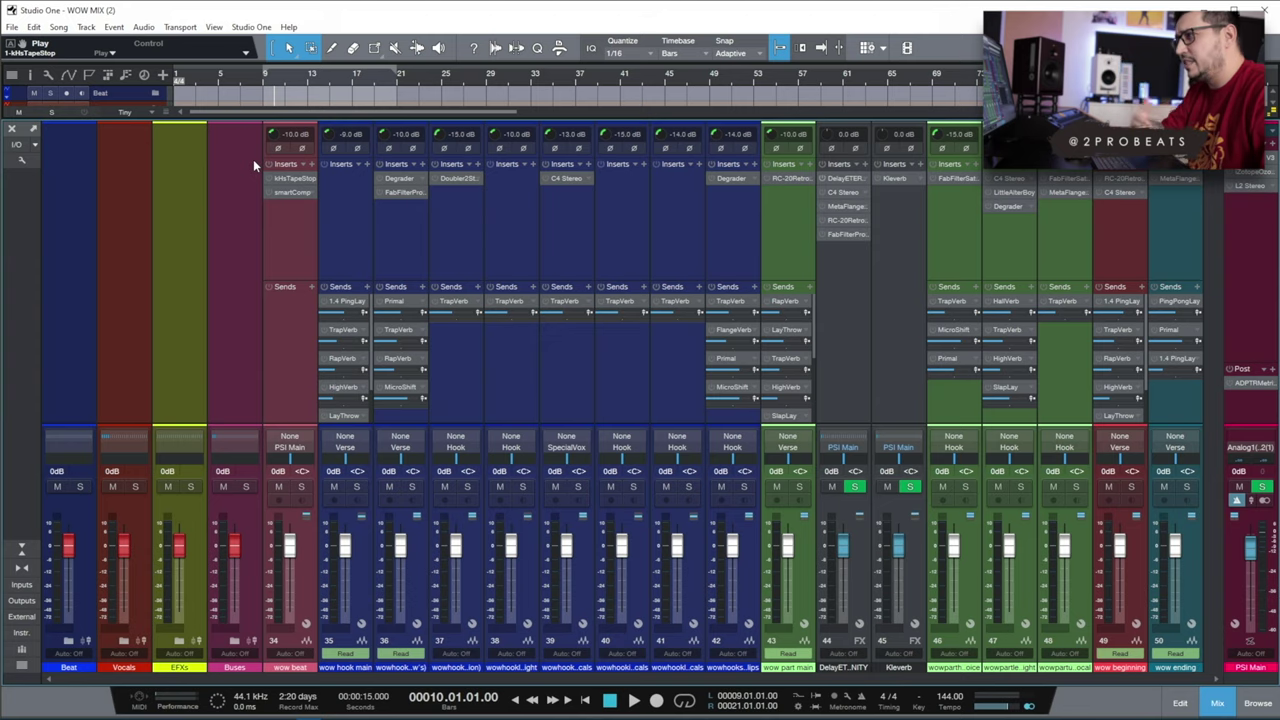
pyautogui.press('F3')
pyautogui.press('space')
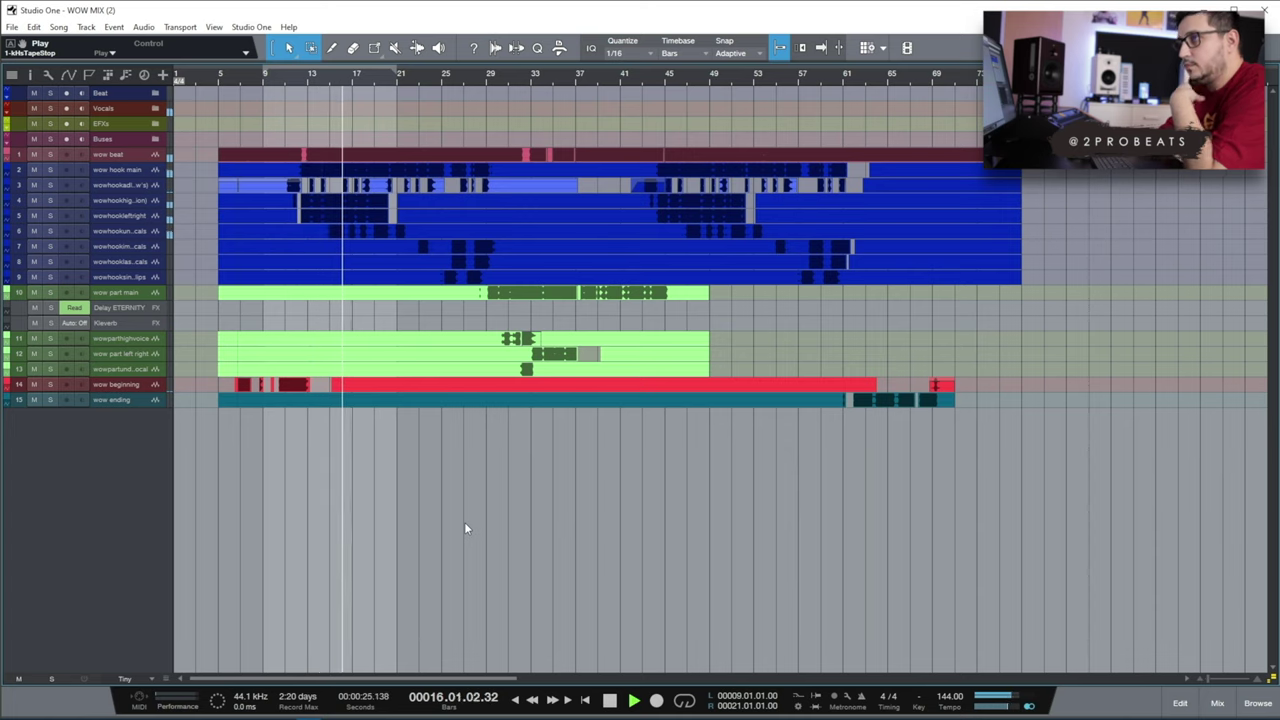
pyautogui.press('space')
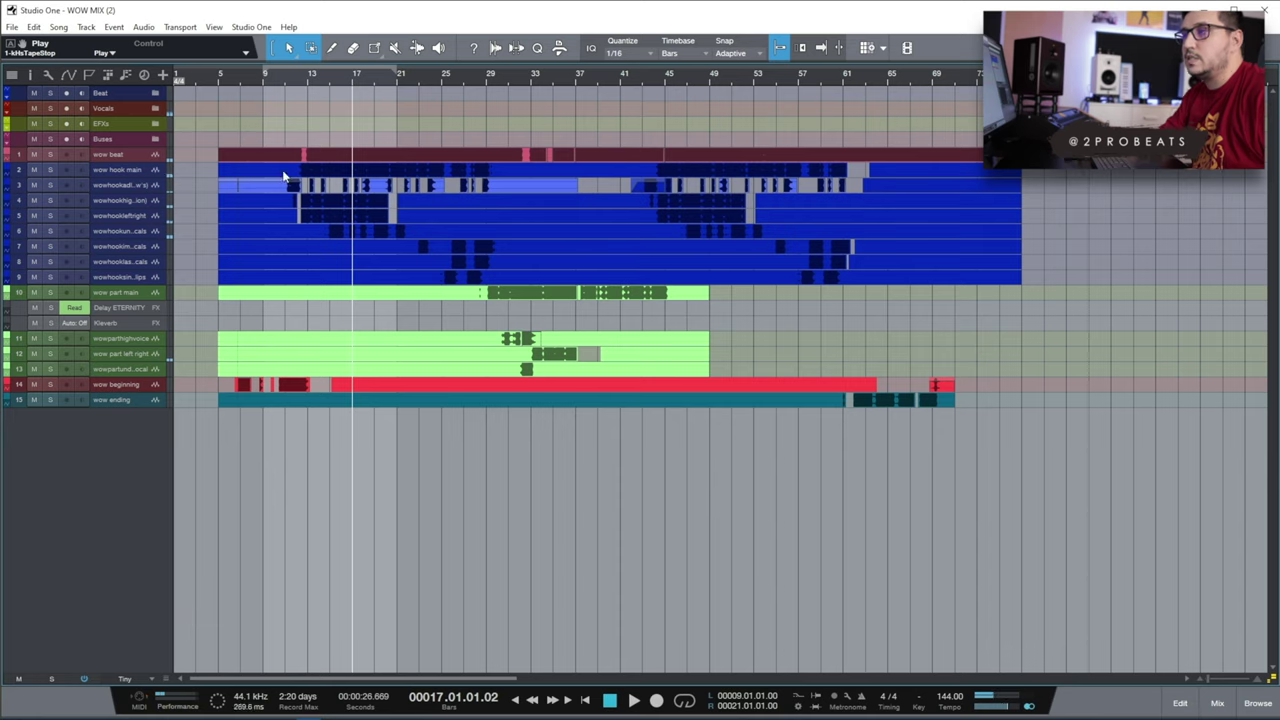
pyautogui.click(310, 76)
pyautogui.press('space')
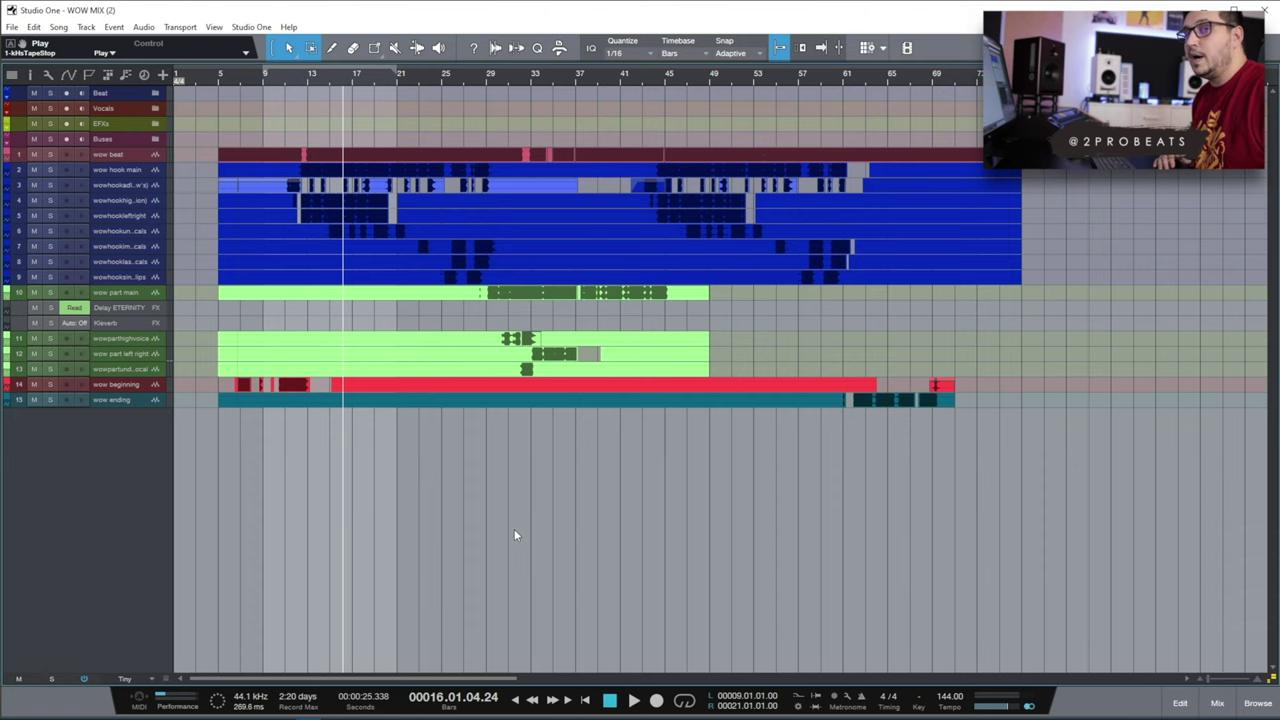
# Show the automation lanes and examine the send, effect and bypass automation on the hook and part tracks.
pyautogui.press('a')
pyautogui.scroll(4, 786, 483)
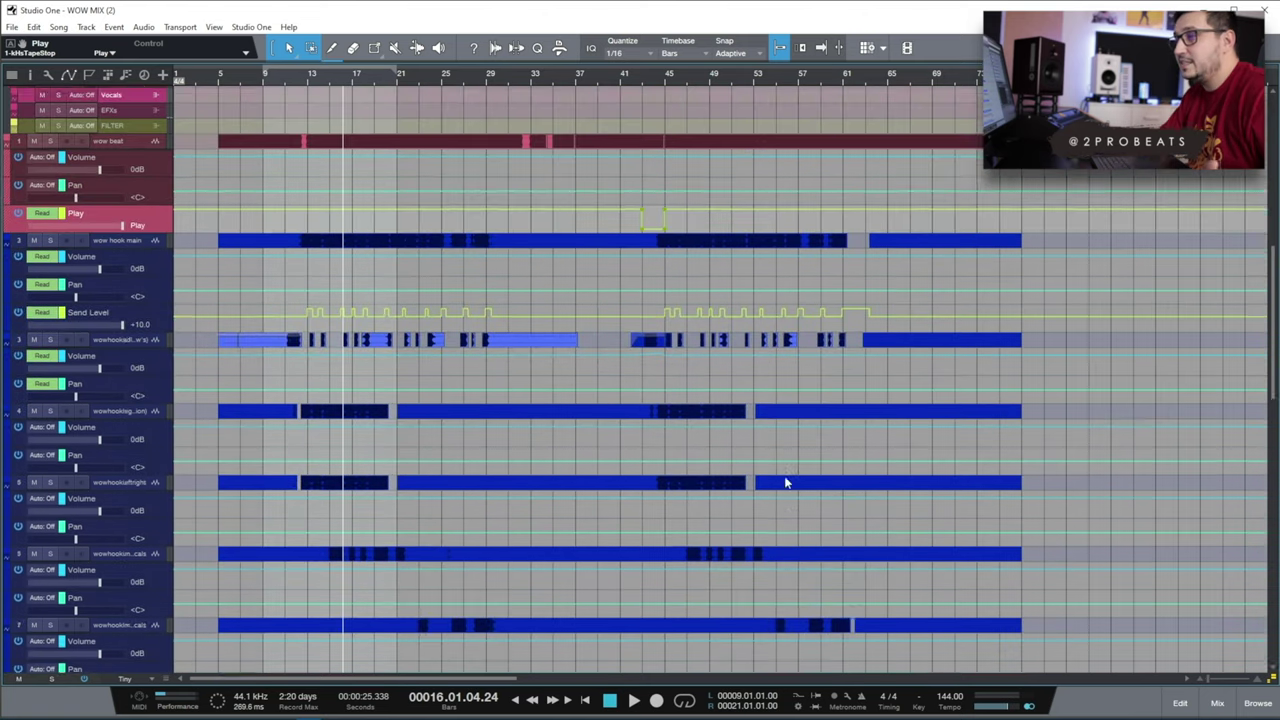
pyautogui.scroll(-3, 786, 483)
pyautogui.scroll(-6, 786, 483)
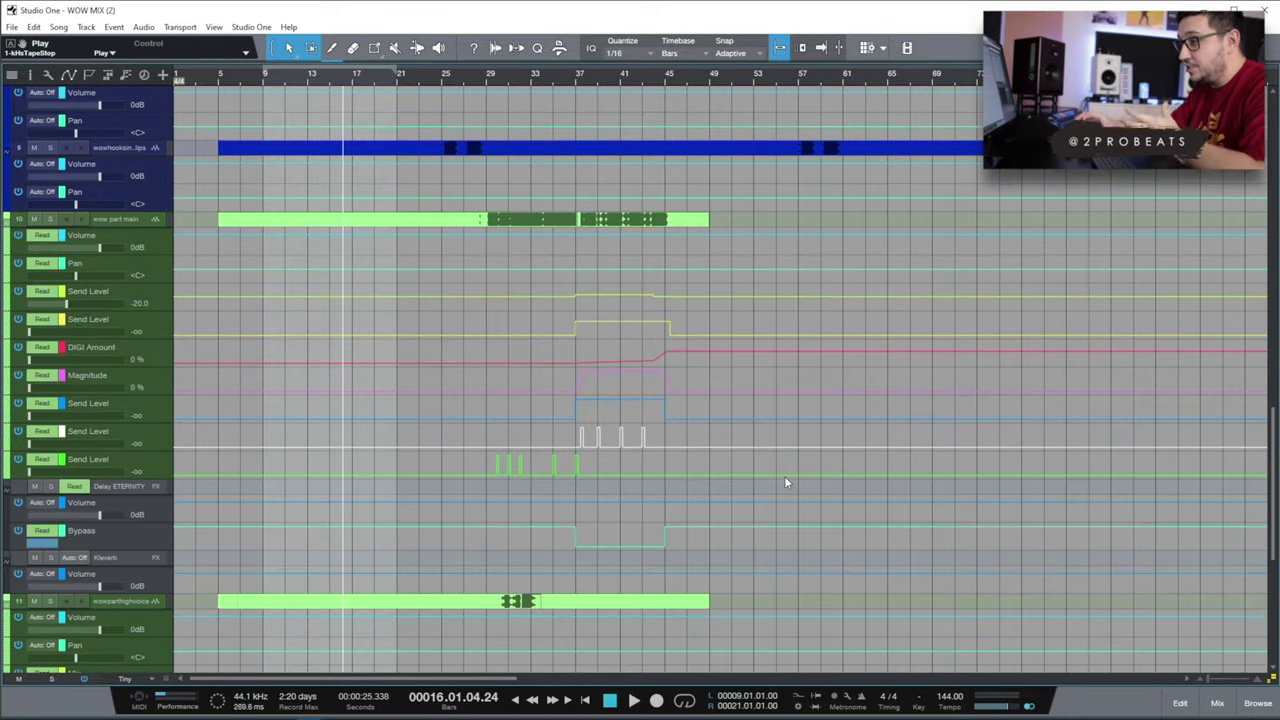
pyautogui.scroll(2, 785, 482)
pyautogui.scroll(6, 785, 482)
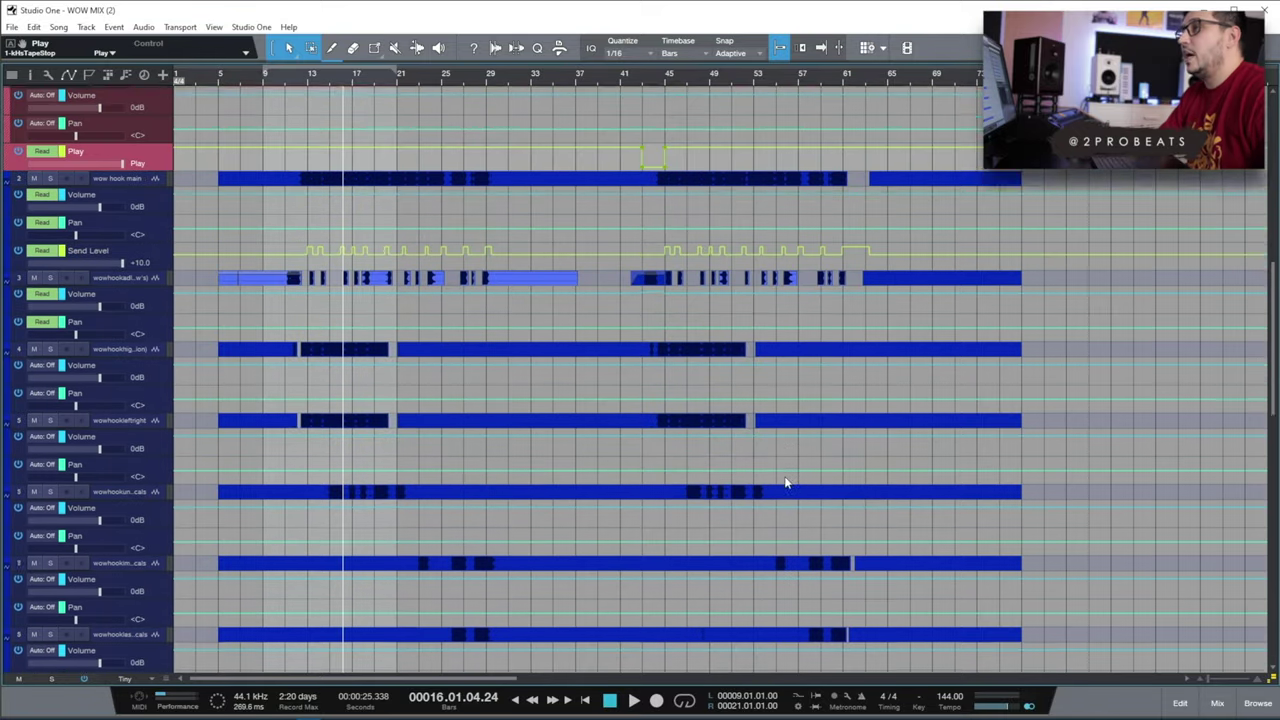
# Loop bars 41 to 45, solo the wow beat track and play through its Tape Stop automation.
pyautogui.scroll(1, 784, 476)
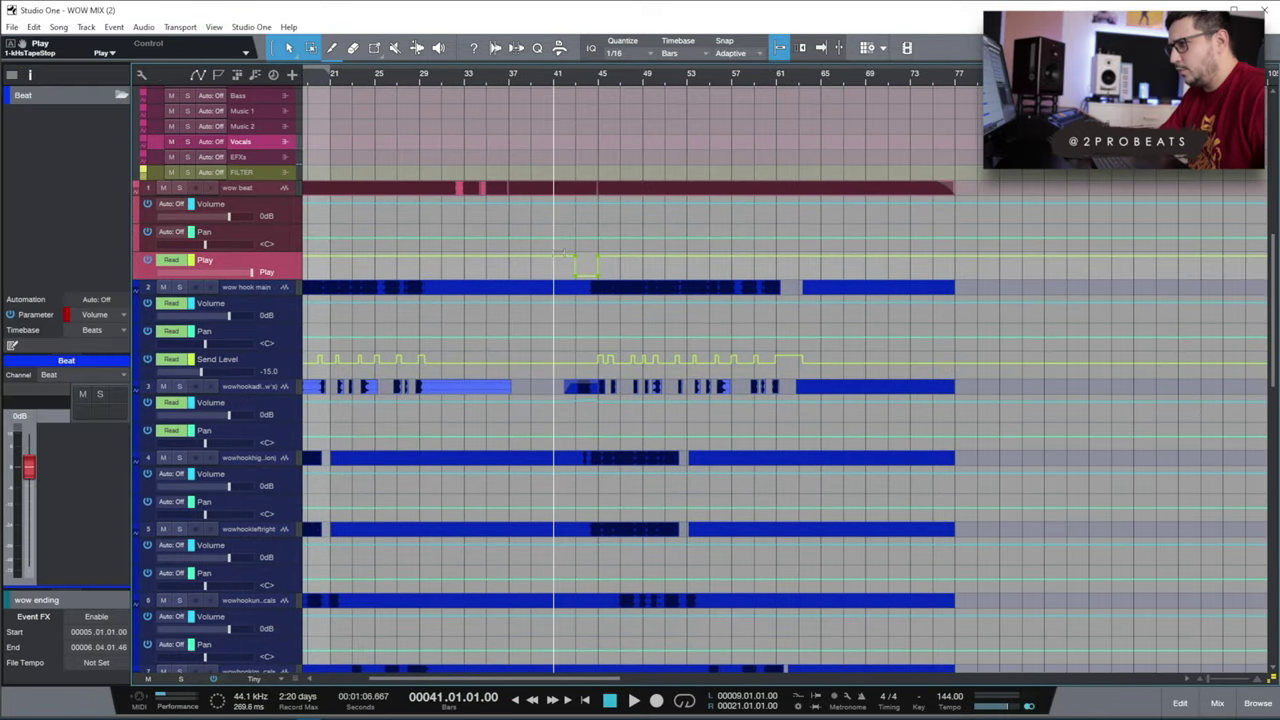
pyautogui.moveTo(558, 57); pyautogui.dragTo(601, 59)
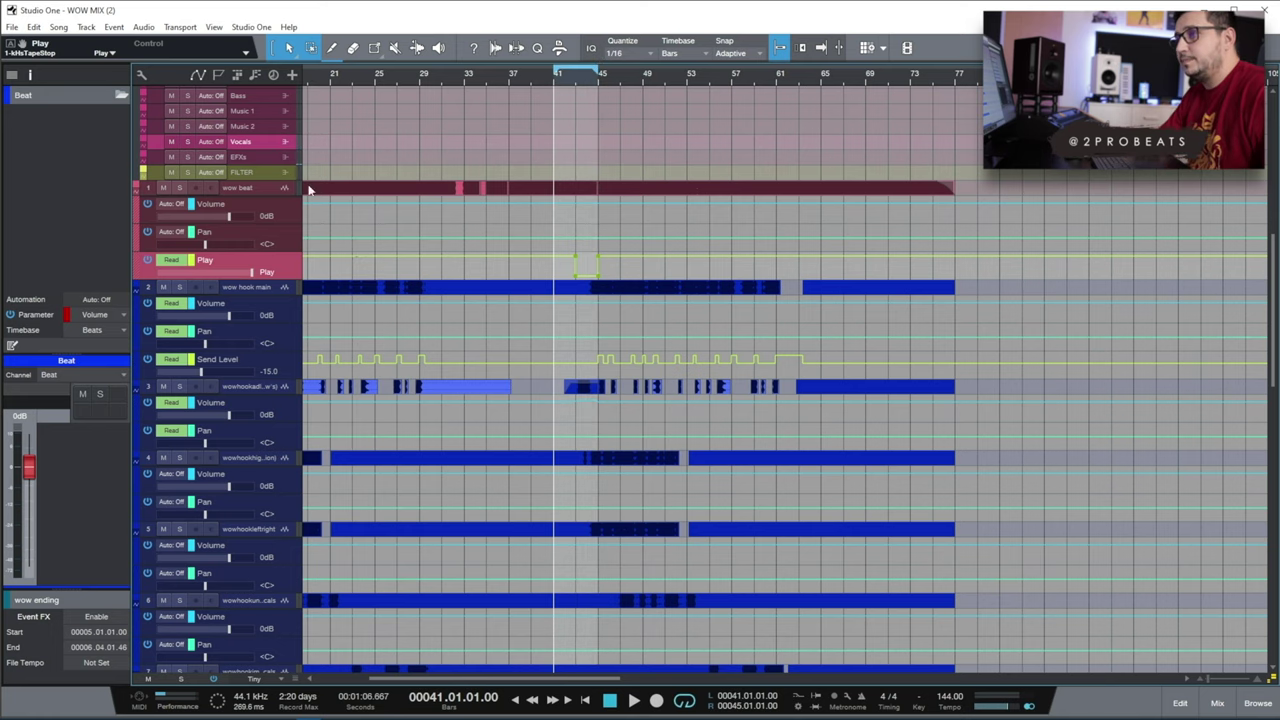
pyautogui.click(180, 188)
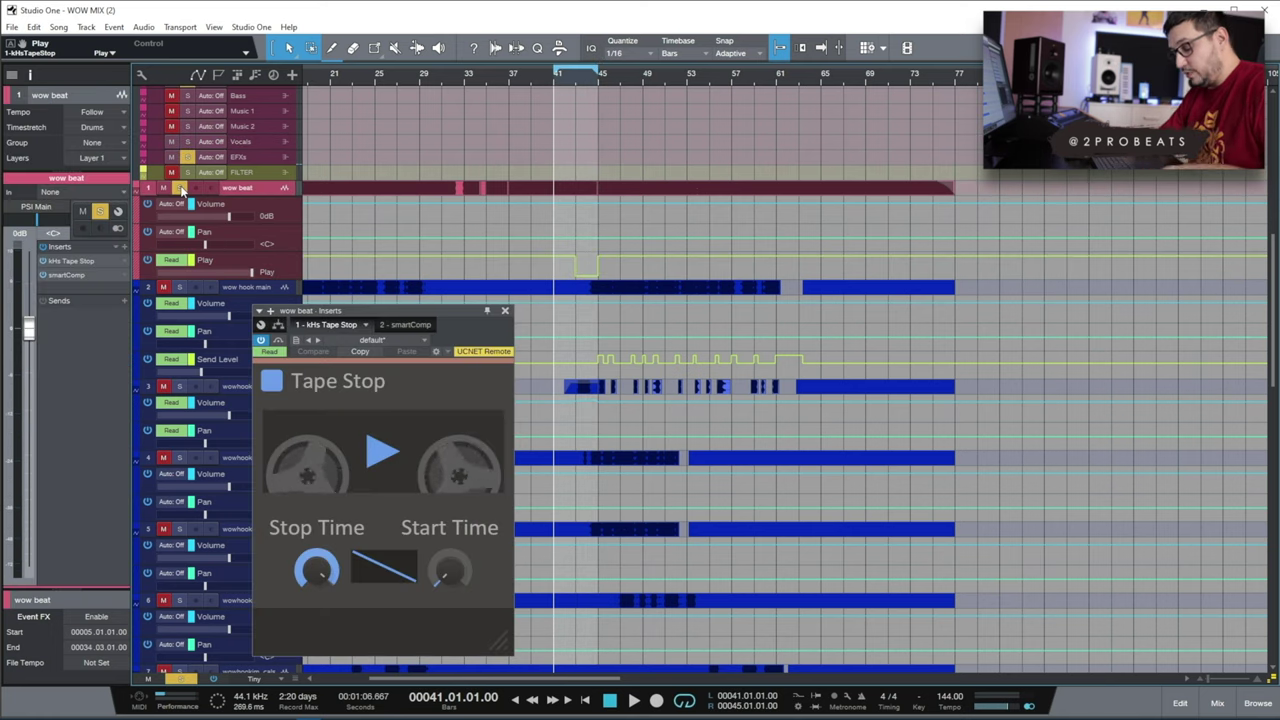
pyautogui.press('space')
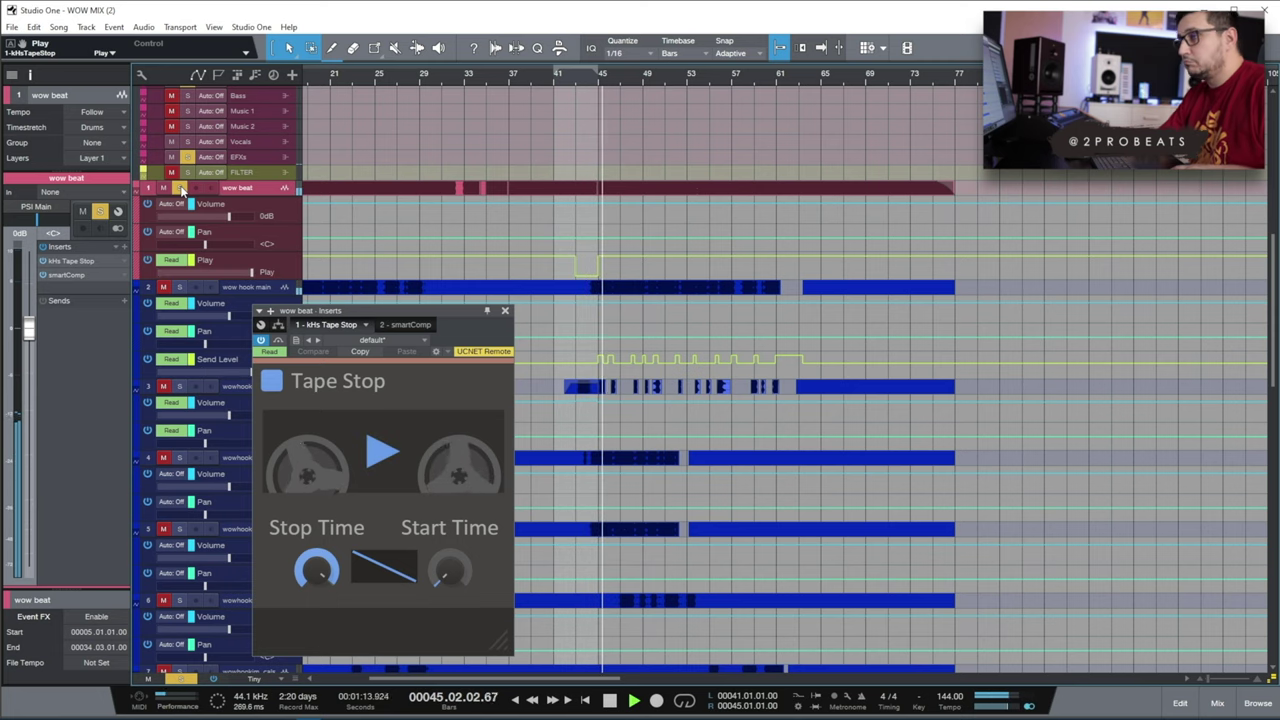
pyautogui.press('space')
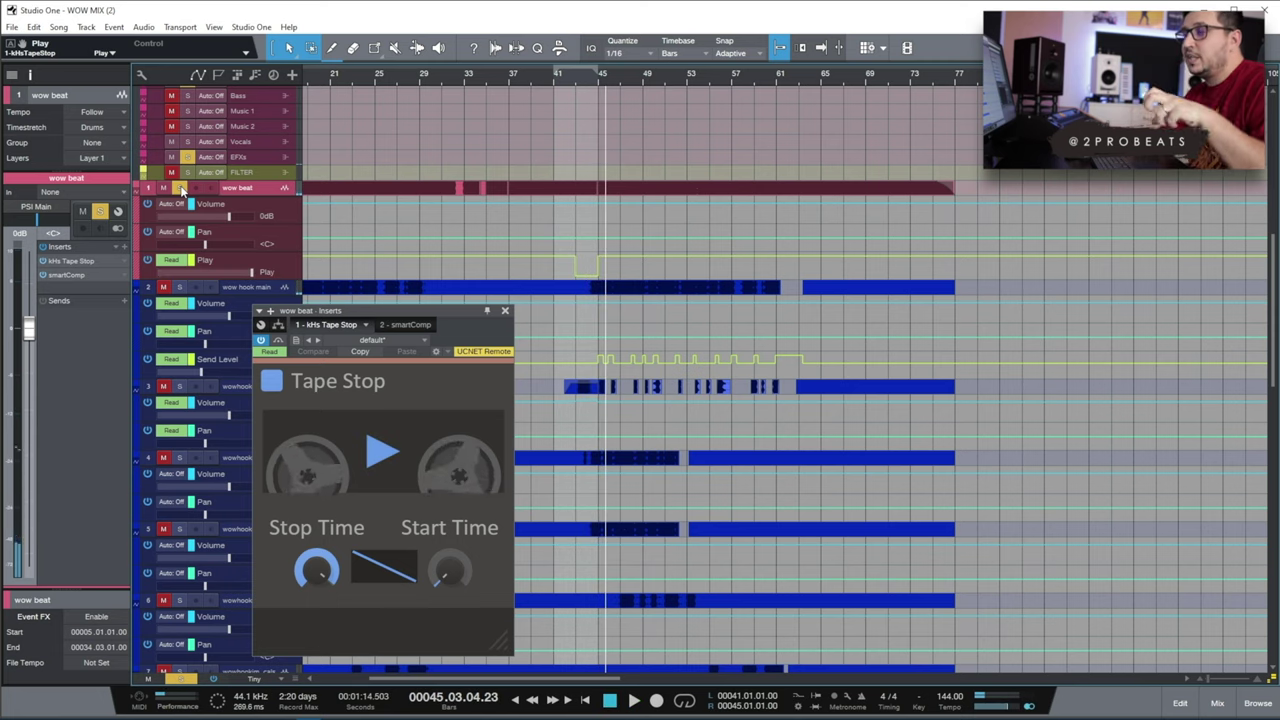
pyautogui.click(505, 310)
# Open ShaperBox 2 on the wow beat event spanning bars 37 to 45, and loop and play that section to audition its filter sweep.
pyautogui.click(545, 189)
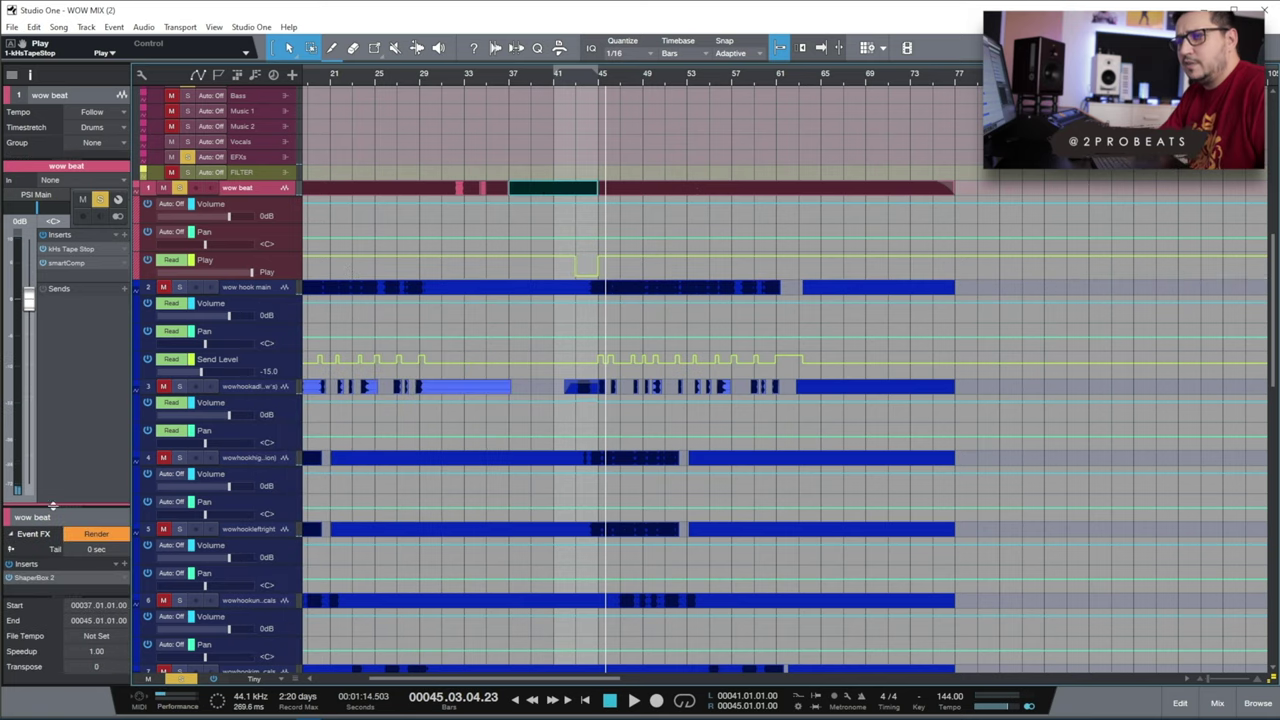
pyautogui.moveTo(63, 503); pyautogui.dragTo(76, 375)
pyautogui.doubleClick(60, 448)
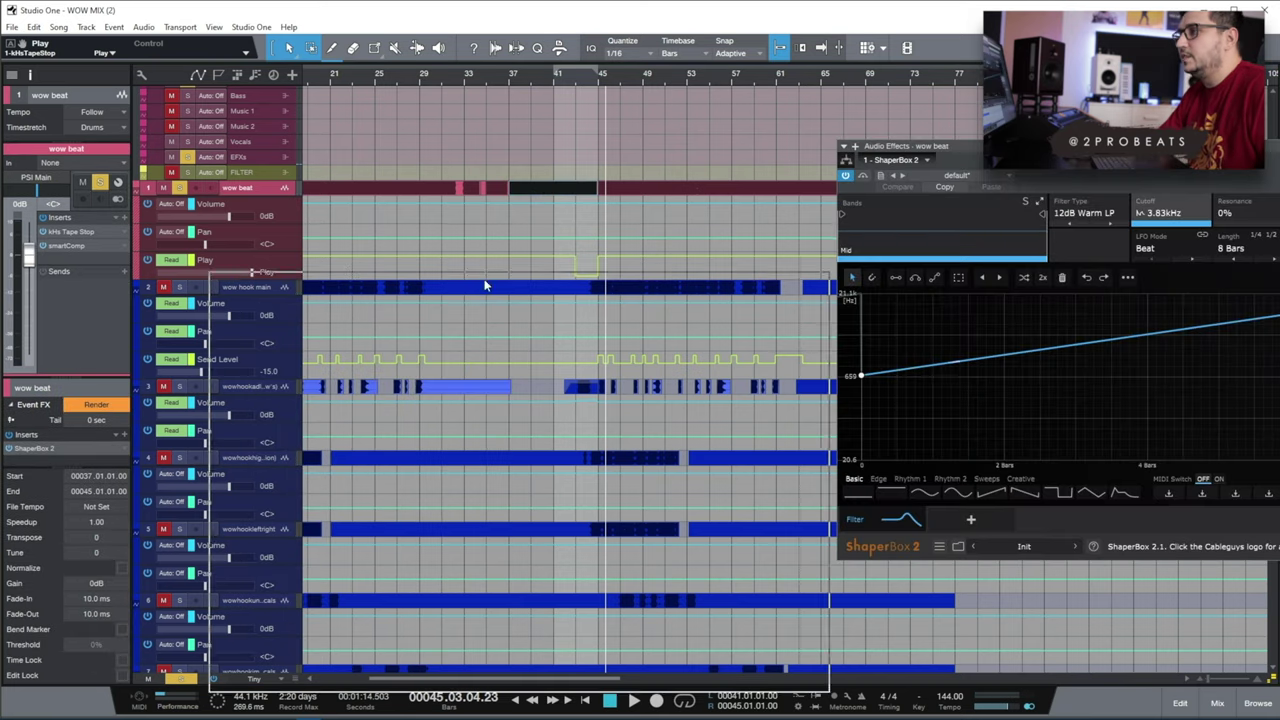
pyautogui.moveTo(1128, 144); pyautogui.dragTo(494, 224)
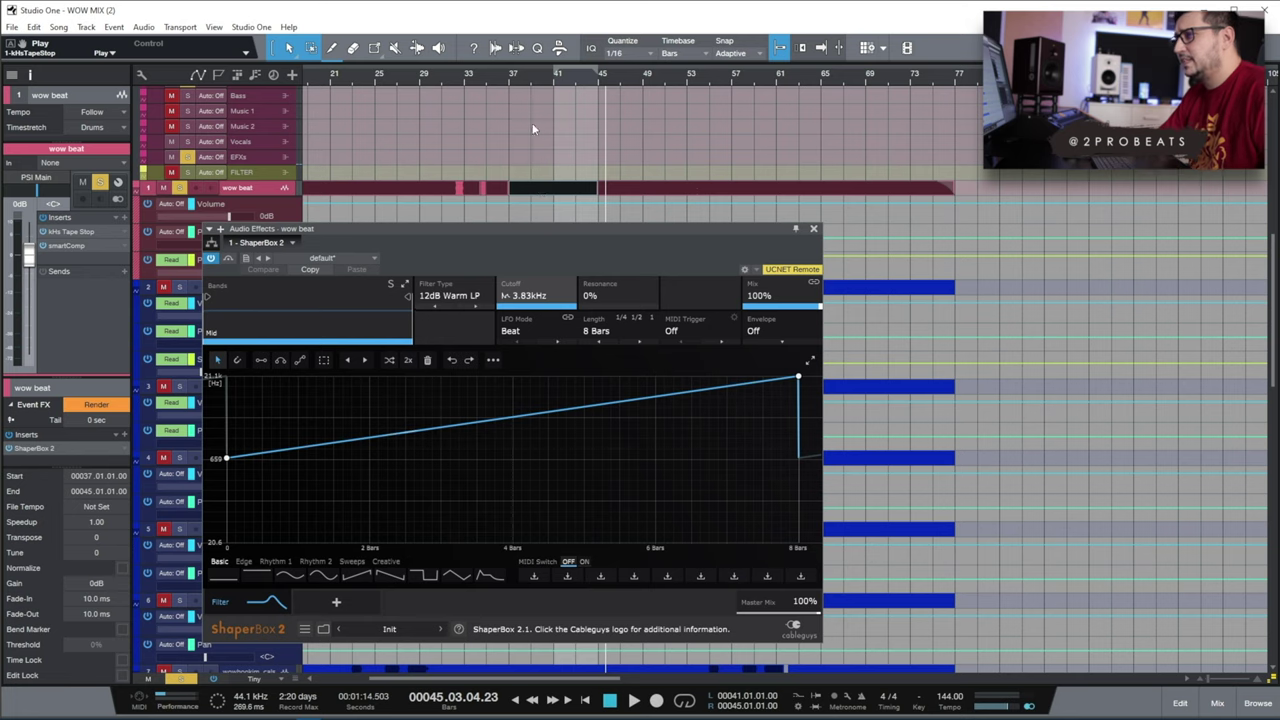
pyautogui.press('p')
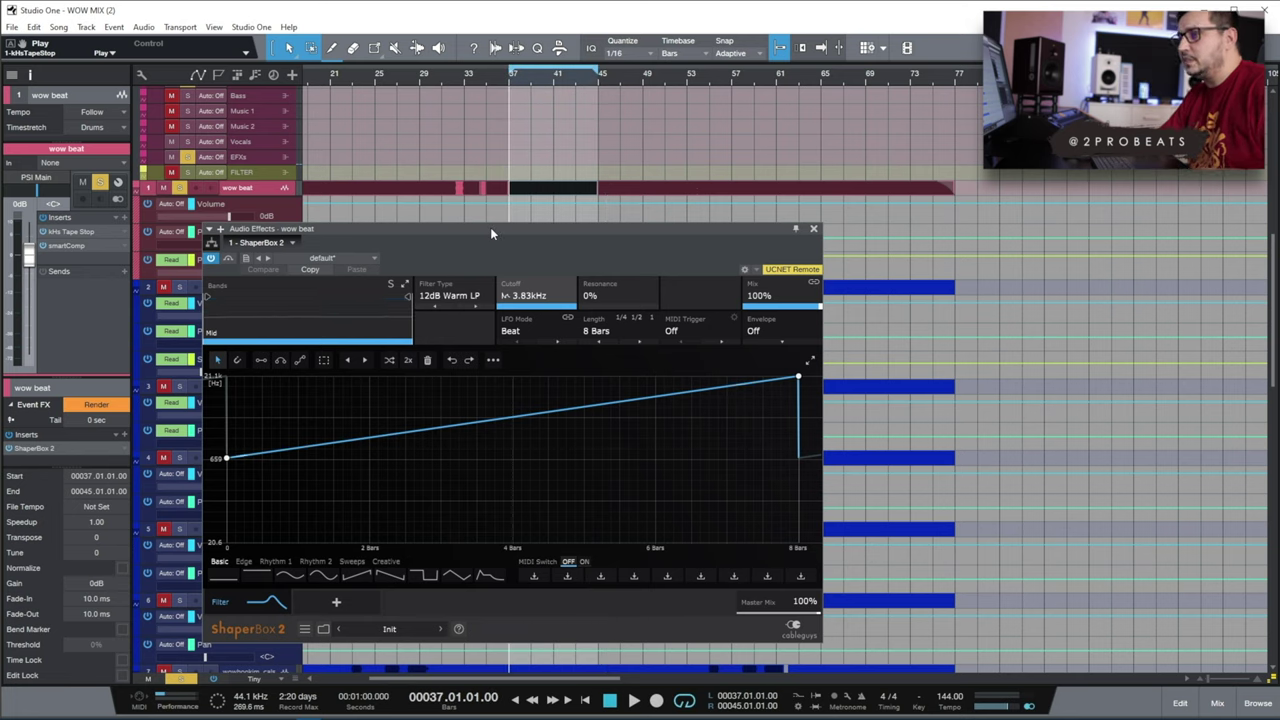
pyautogui.press('space')
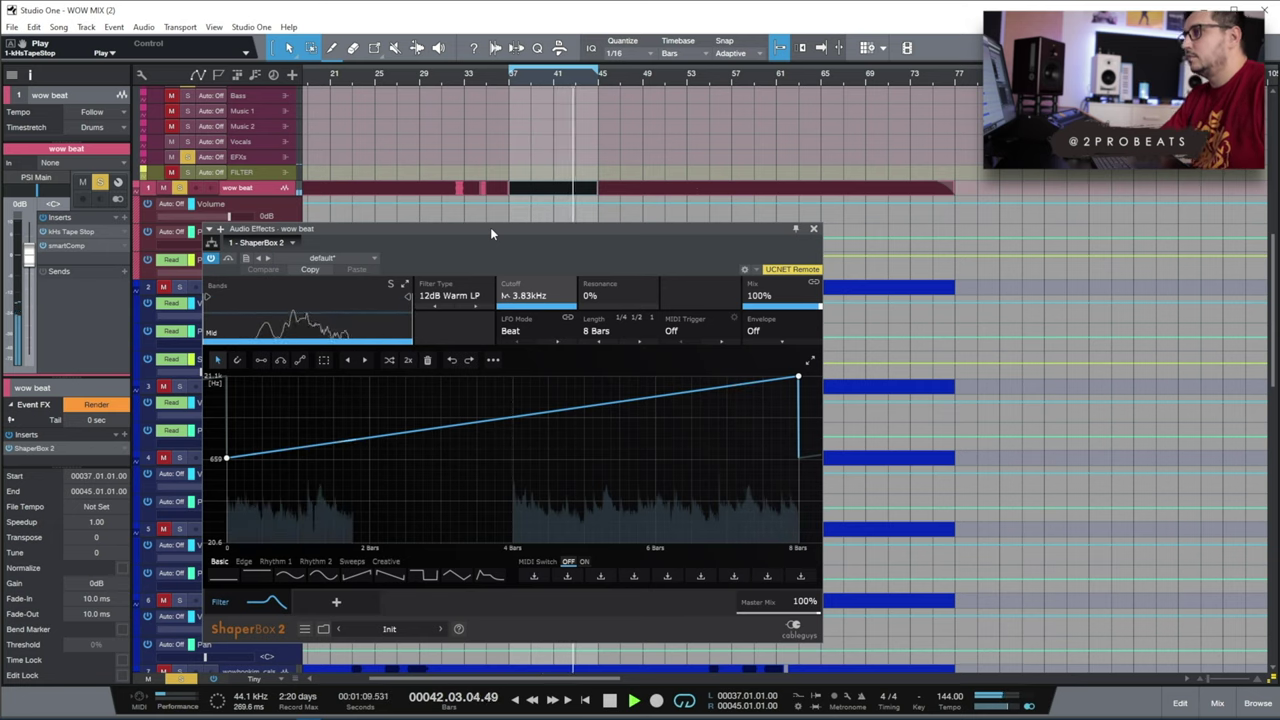
pyautogui.click(813, 228)
# Set the loop range to bars 13 to 29 and inspect EchoBoy on the wow hook main track's LayThrow send.
pyautogui.moveTo(441, 73); pyautogui.dragTo(616, 73)
pyautogui.click(268, 292)
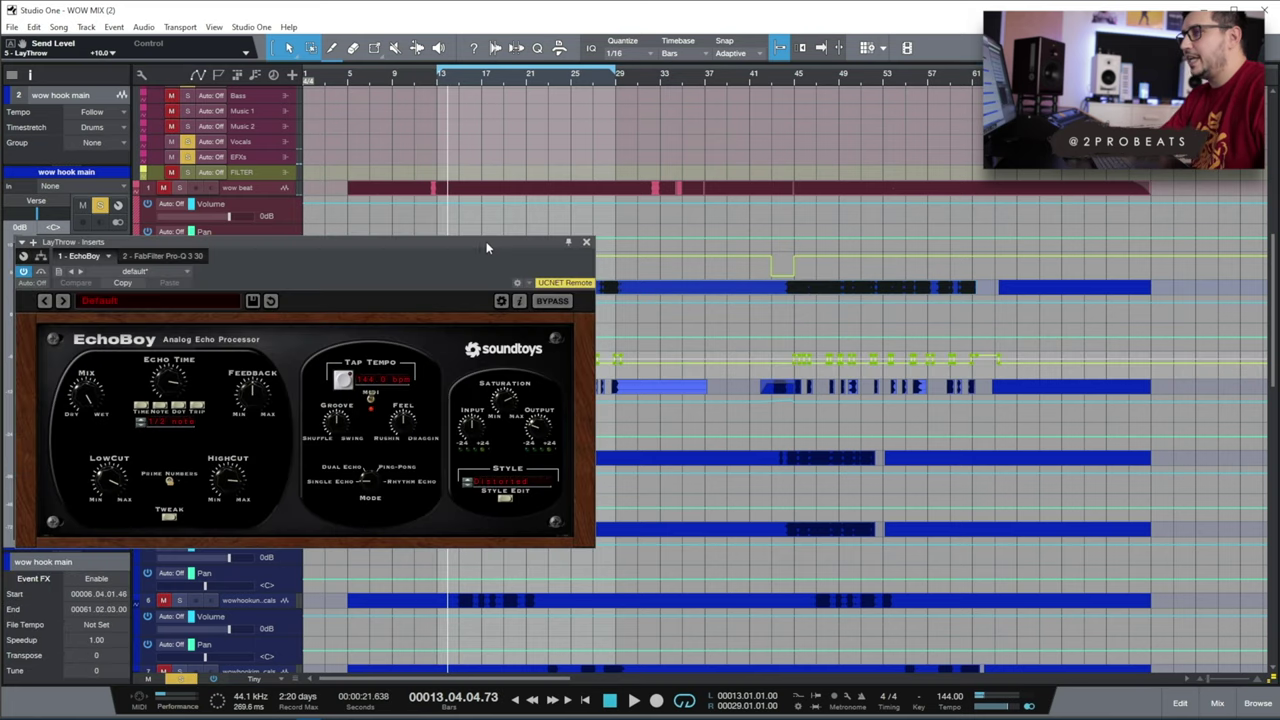
pyautogui.moveTo(486, 241); pyautogui.dragTo(638, 241)
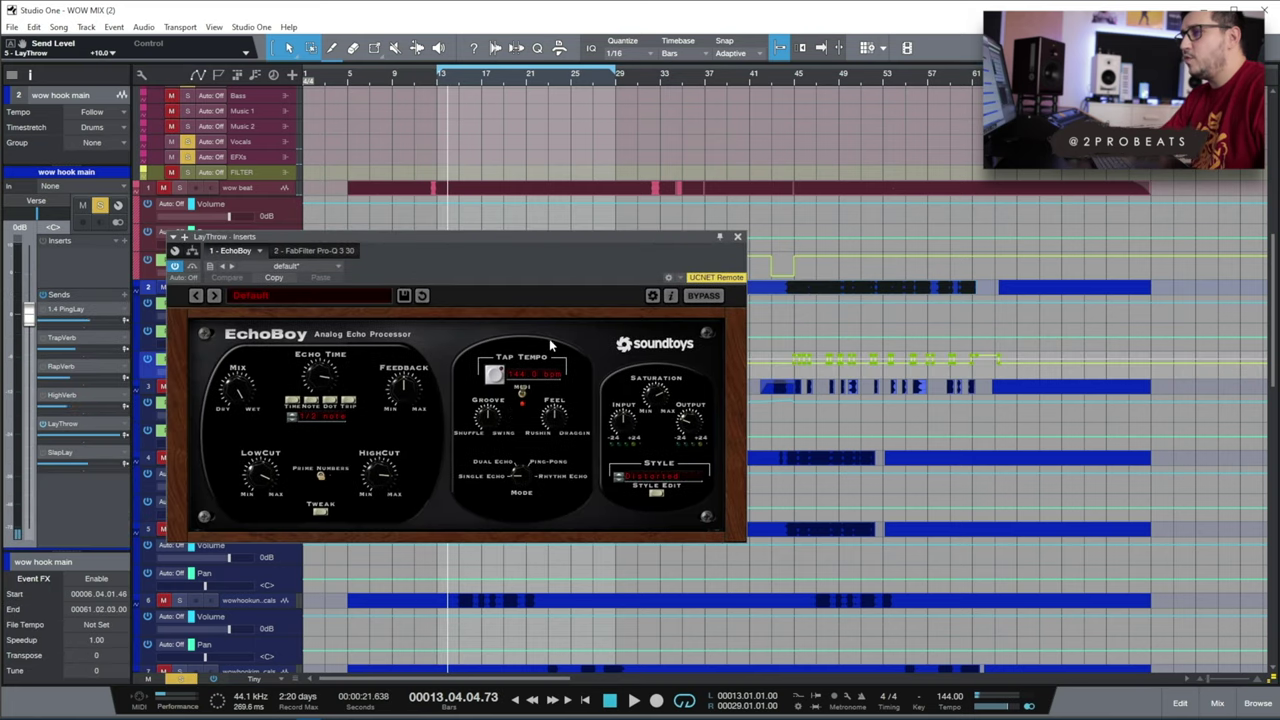
pyautogui.click(738, 240)
# Play the soloed wow hook main track from bar 13 to audition its LayThrow send automation.
pyautogui.click(437, 80)
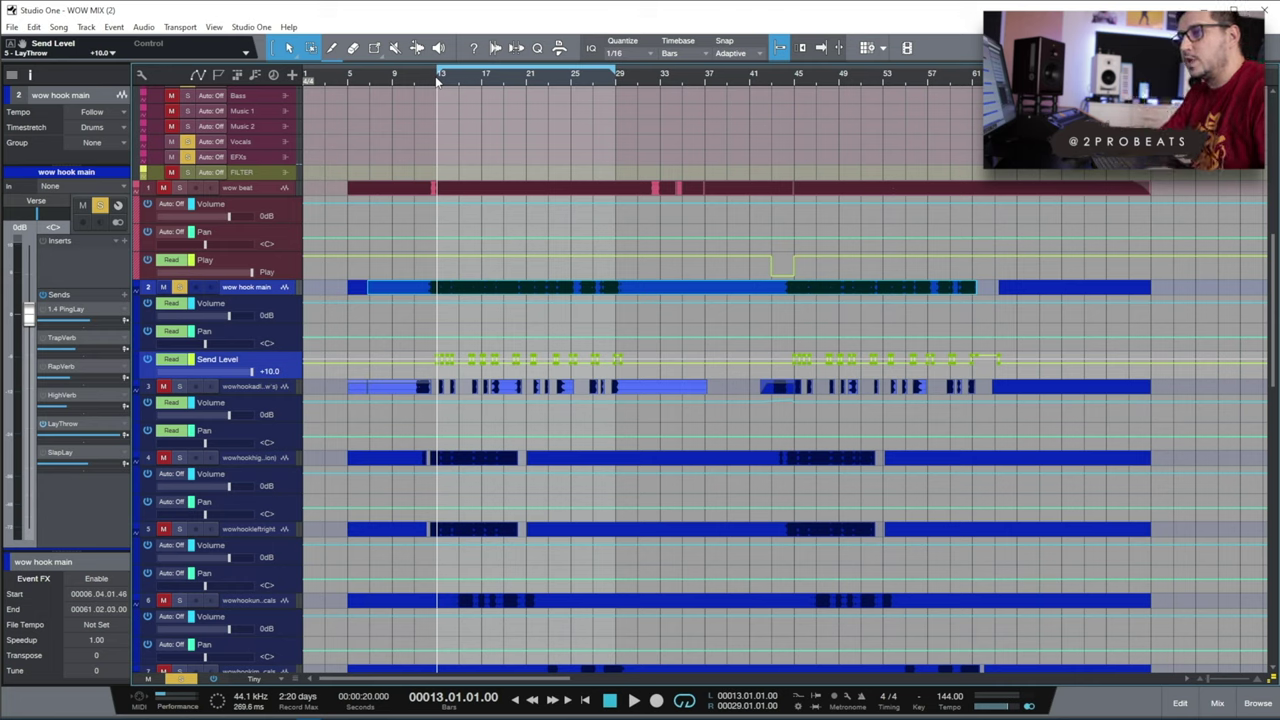
pyautogui.press('space')
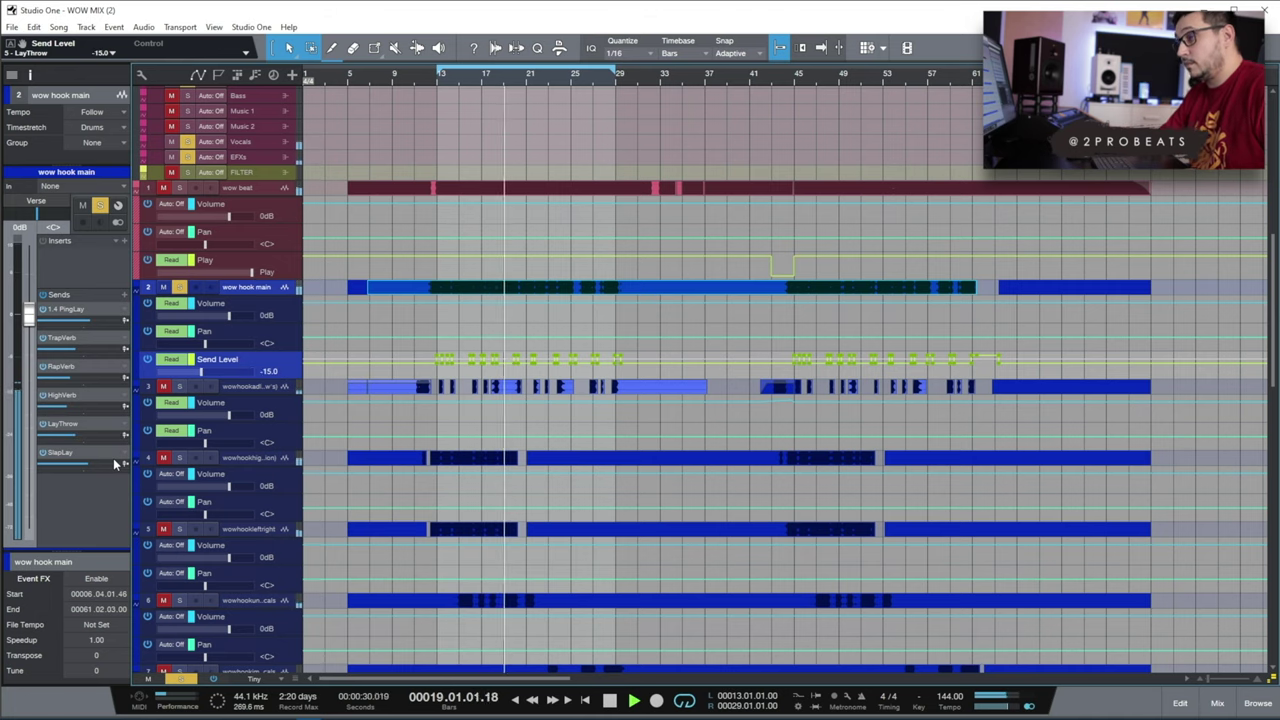
pyautogui.press('space')
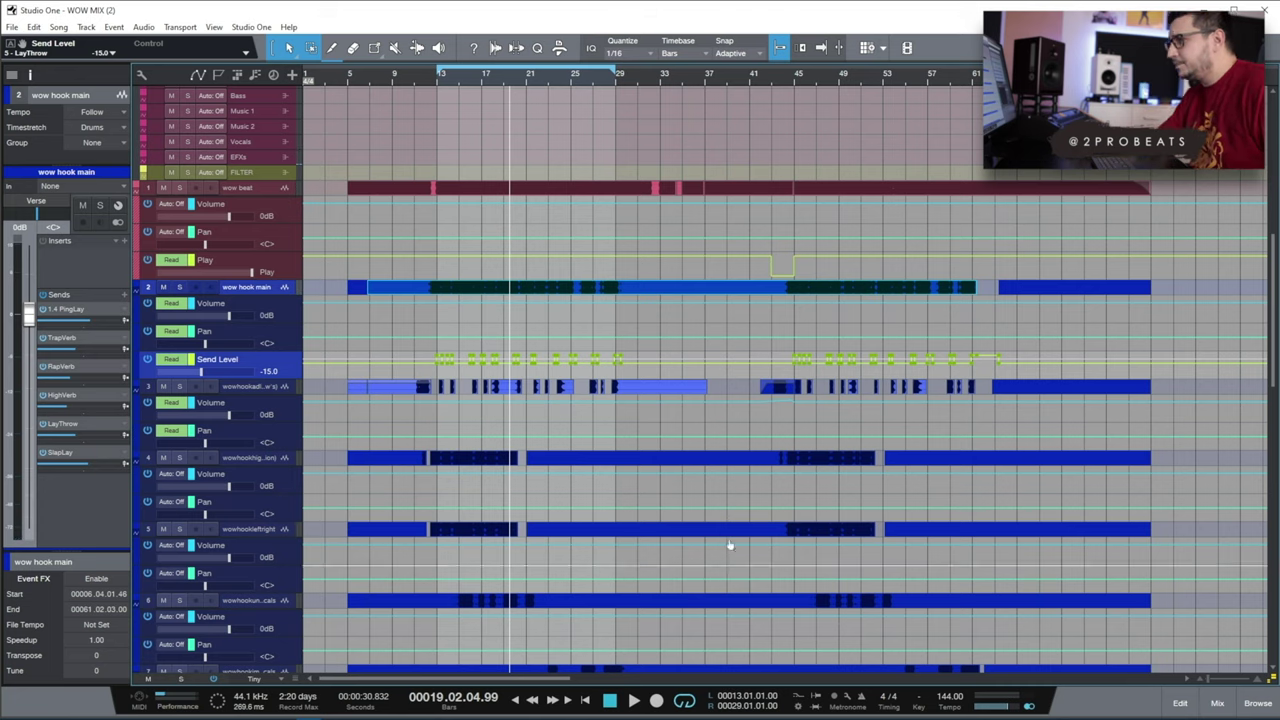
# Loop bars 41 to 45 and audition the soloed wow hook adlips track with its volume automation.
pyautogui.click(760, 401)
pyautogui.moveTo(752, 70); pyautogui.dragTo(797, 70)
pyautogui.click(763, 87)
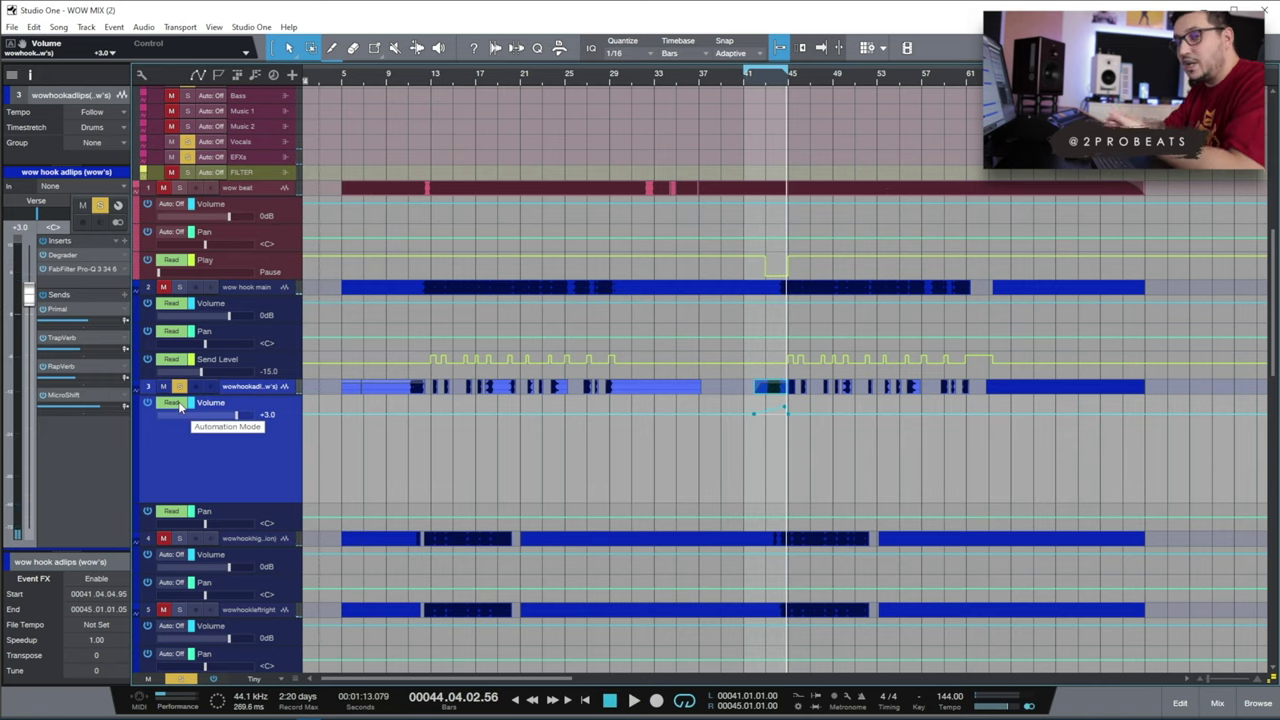
# Play the full mix from just before bar 37 and examine the wow part main track's automation lanes.
pyautogui.scroll(-10, 673, 420)
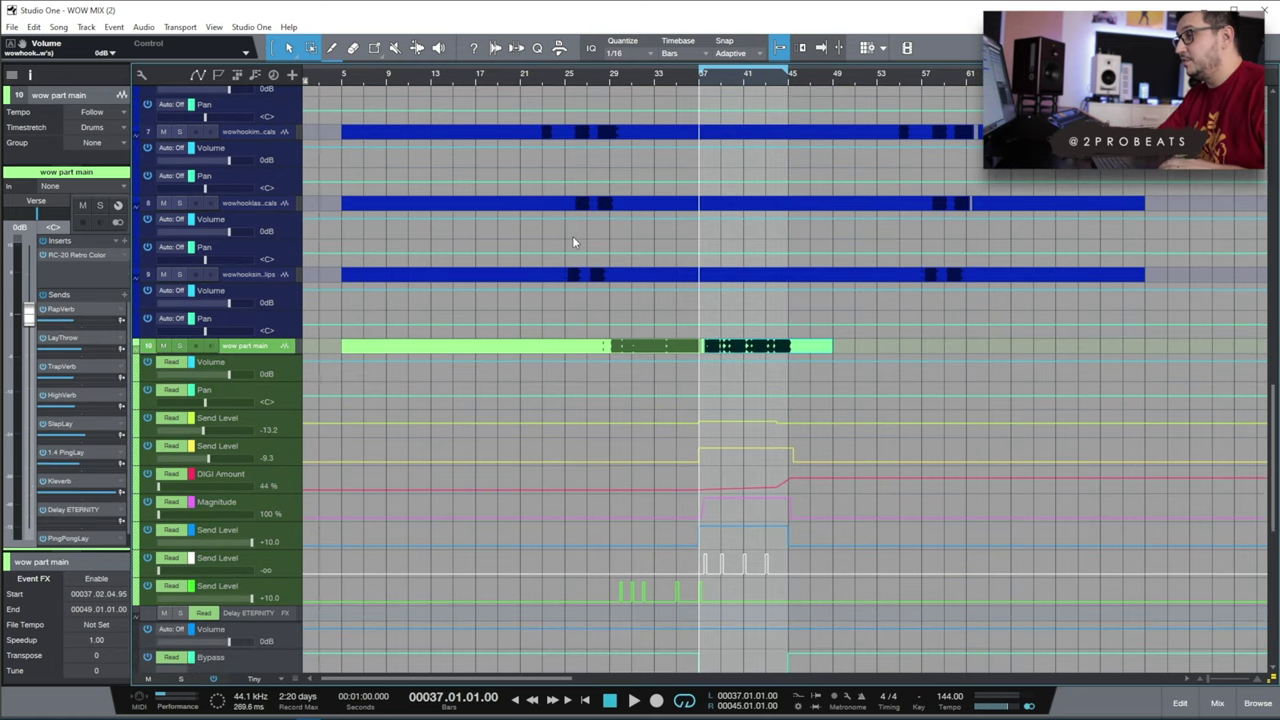
pyautogui.moveTo(689, 76); pyautogui.dragTo(586, 103)
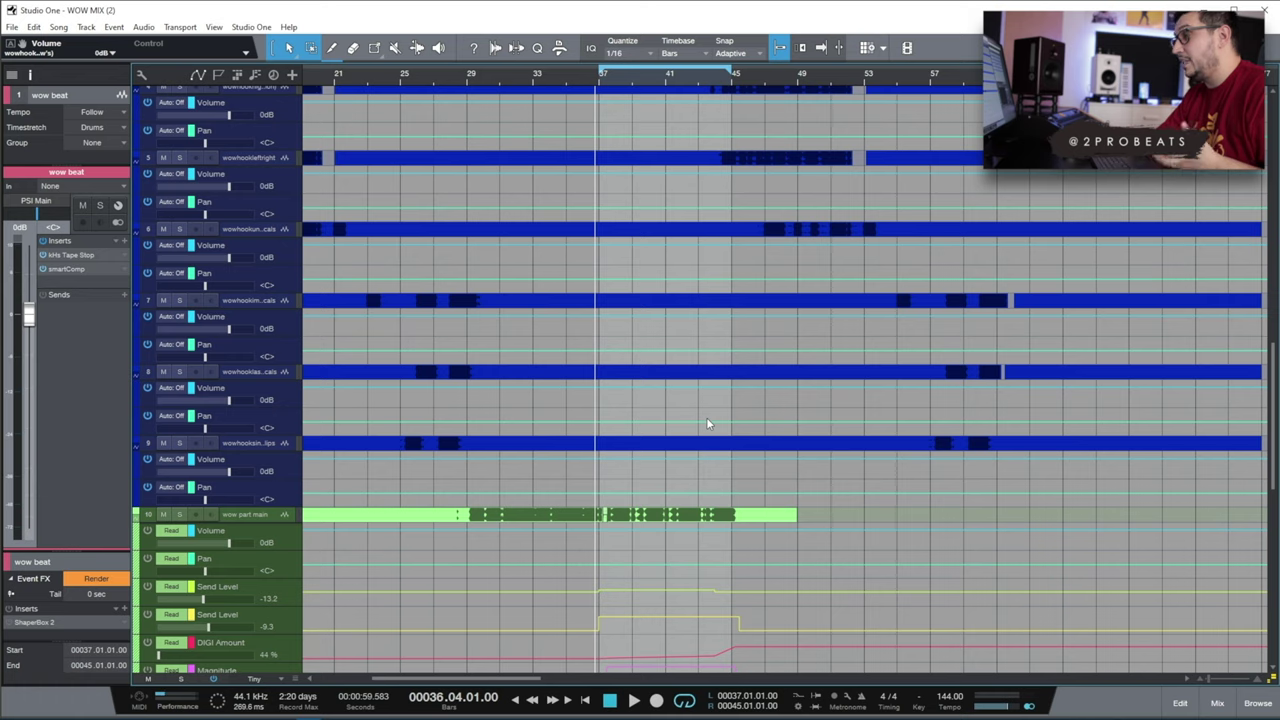
pyautogui.press('space')
pyautogui.scroll(10, 707, 423)
pyautogui.scroll(-11, 659, 481)
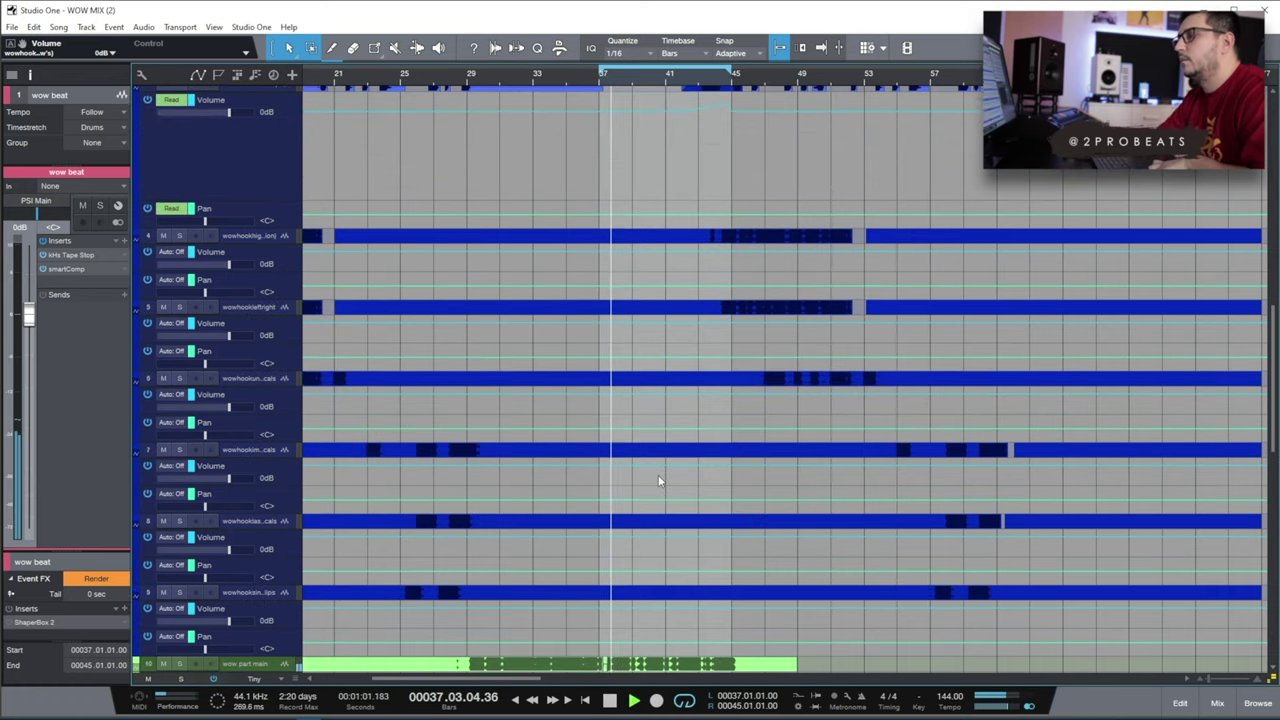
pyautogui.scroll(-2, 659, 481)
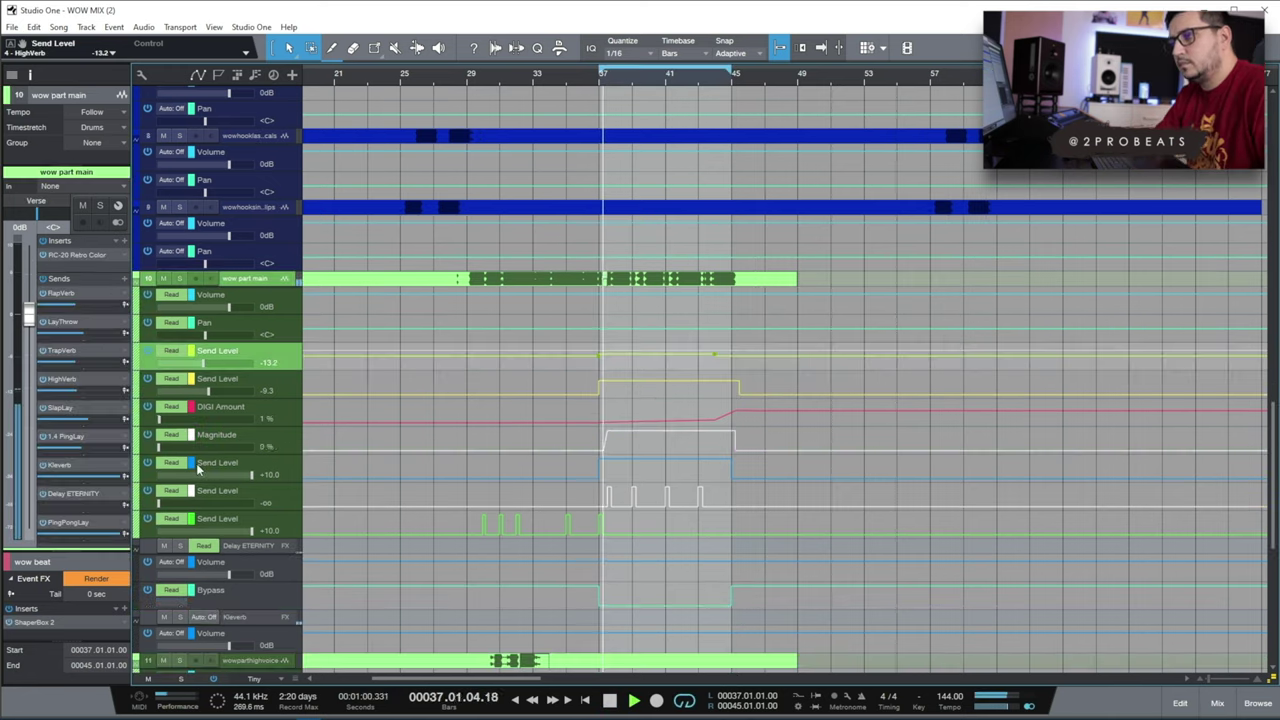
# Recolor the wow part main track's blue Send Level lane and its DIGI Amount lane white.
pyautogui.click(192, 464)
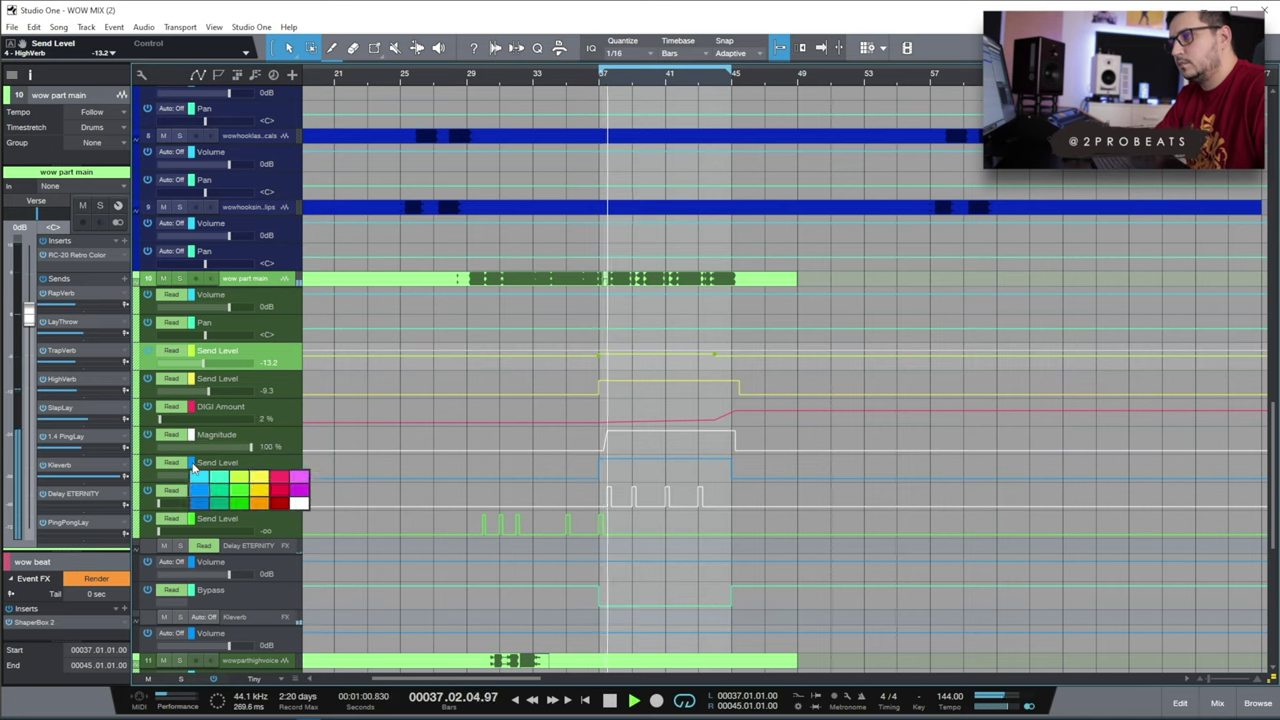
pyautogui.click(303, 499)
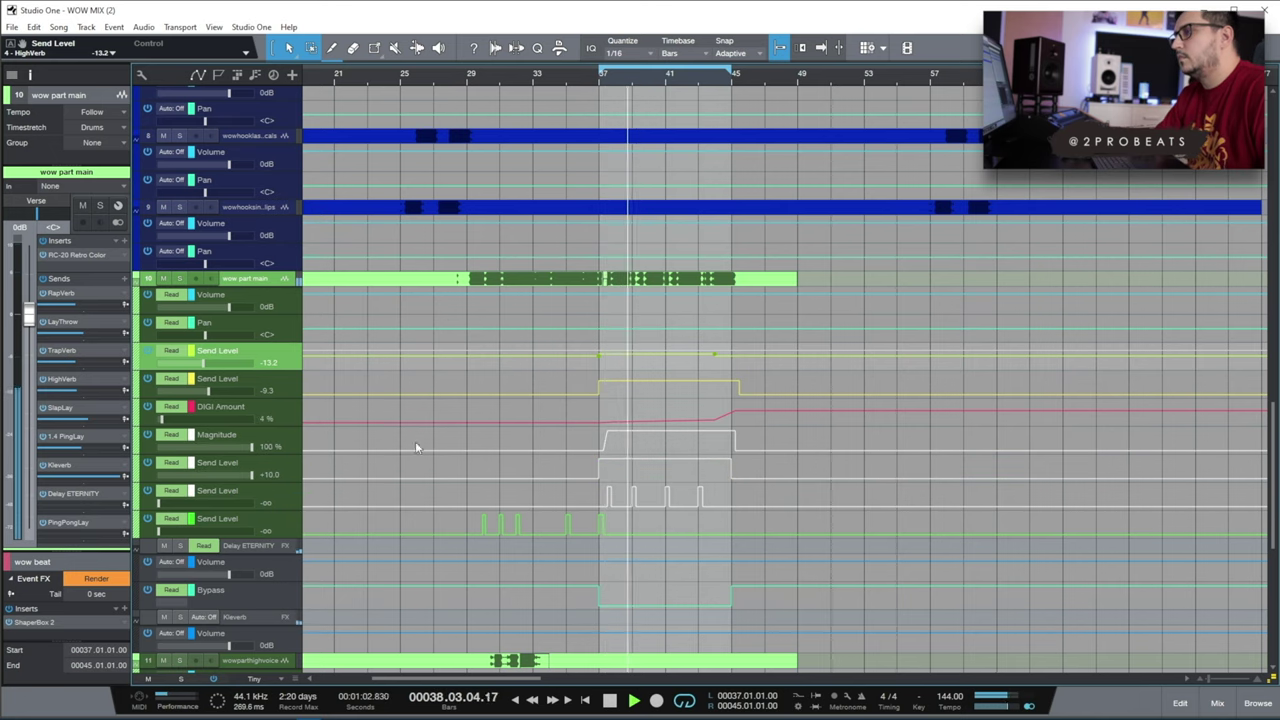
pyautogui.click(195, 412)
pyautogui.click(297, 420)
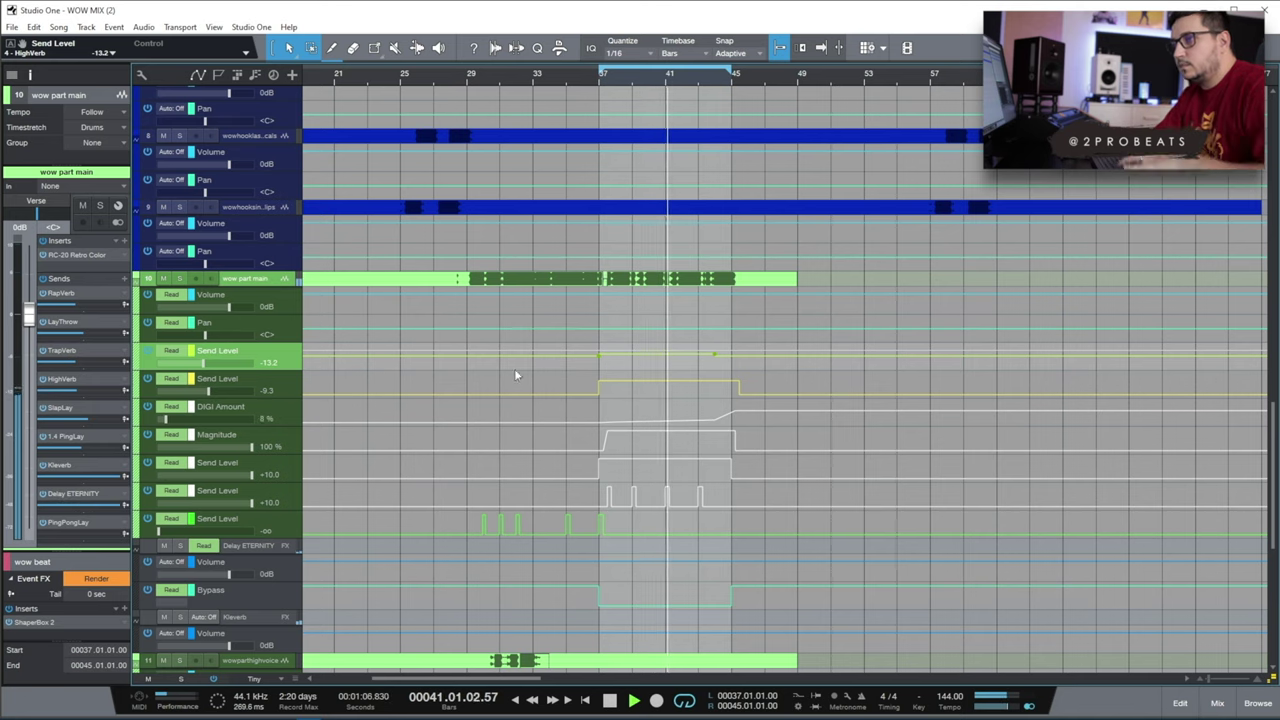
# Show which send the yellow Send Level lane directly above DIGI Amount controls on the wow part main track.
pyautogui.click(275, 388)
pyautogui.rightClick(275, 388)
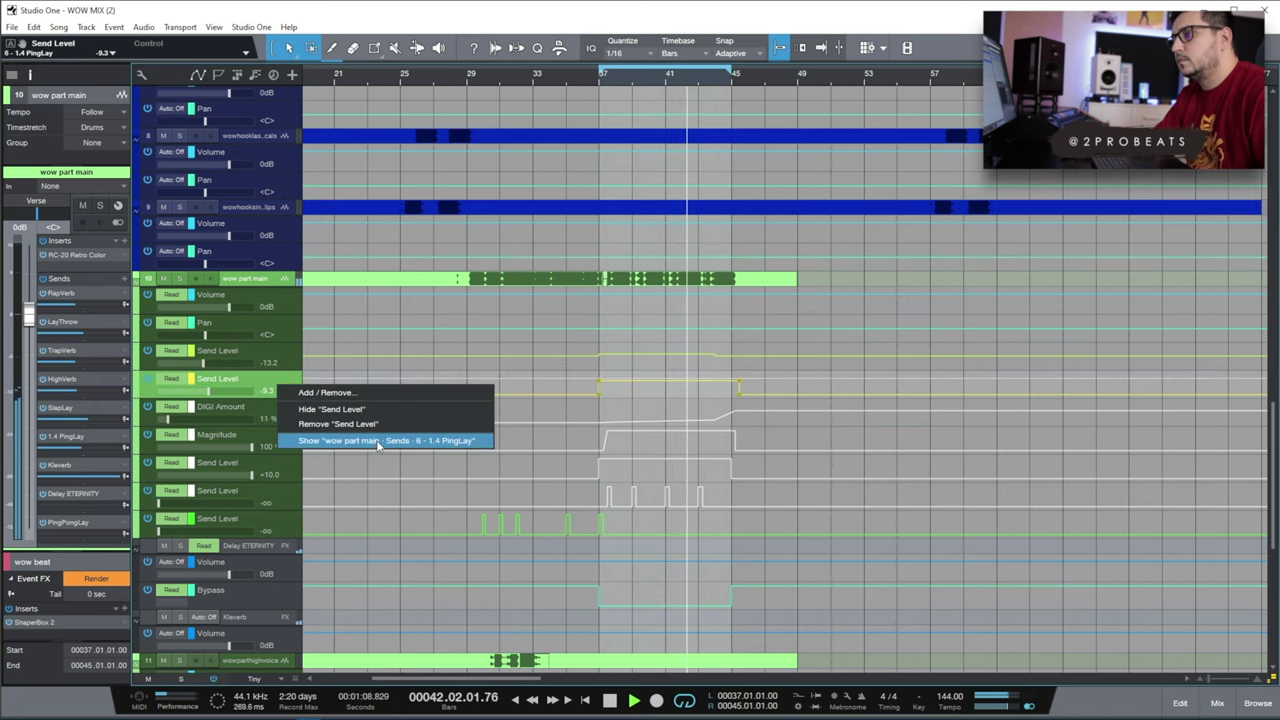
pyautogui.click(380, 440)
pyautogui.rightClick(285, 376)
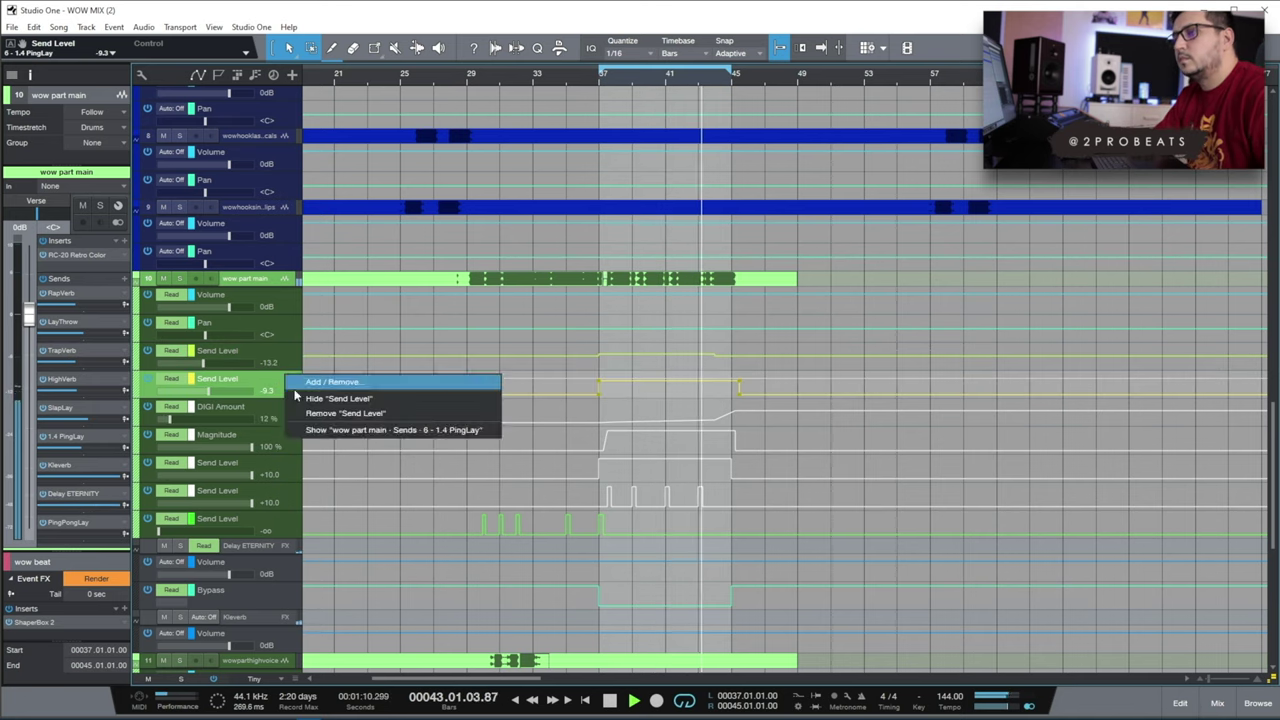
pyautogui.click(391, 431)
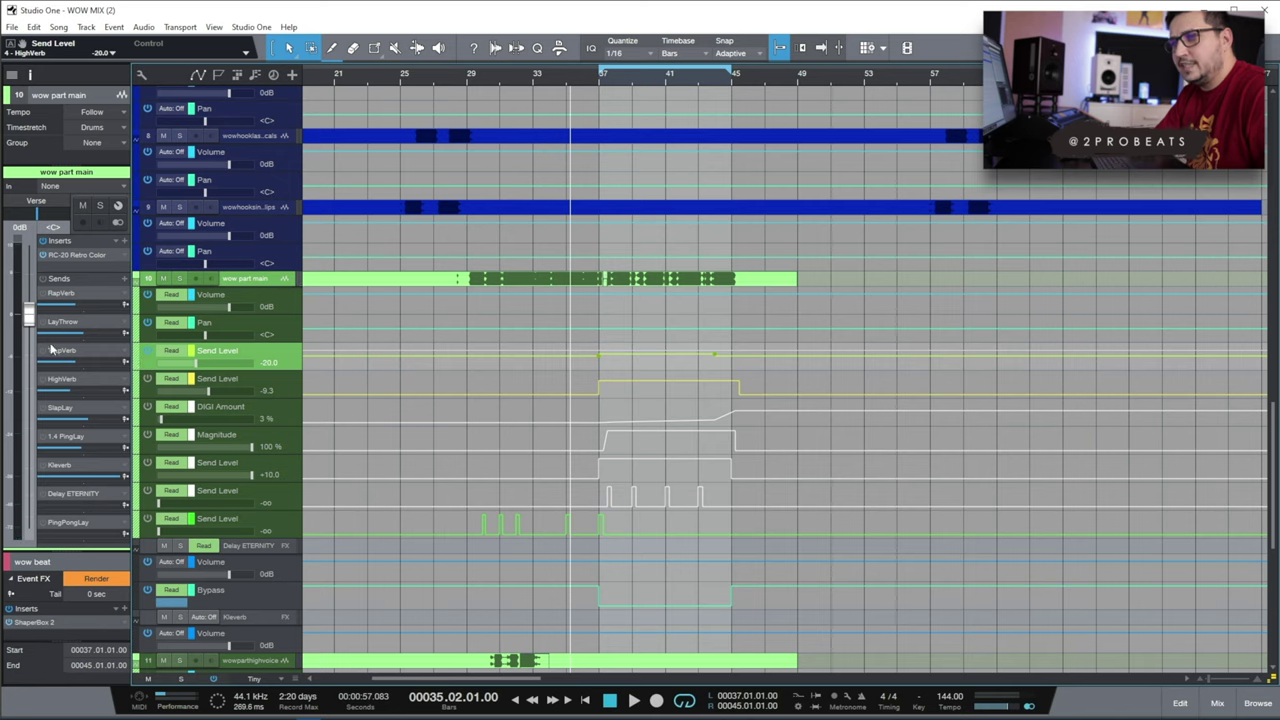
# Enlarge the HighVerb Send Level lane, solo the wow part main track and play it from about bar 35.
pyautogui.moveTo(250, 369); pyautogui.dragTo(230, 530)
pyautogui.press('s')
pyautogui.press('space')
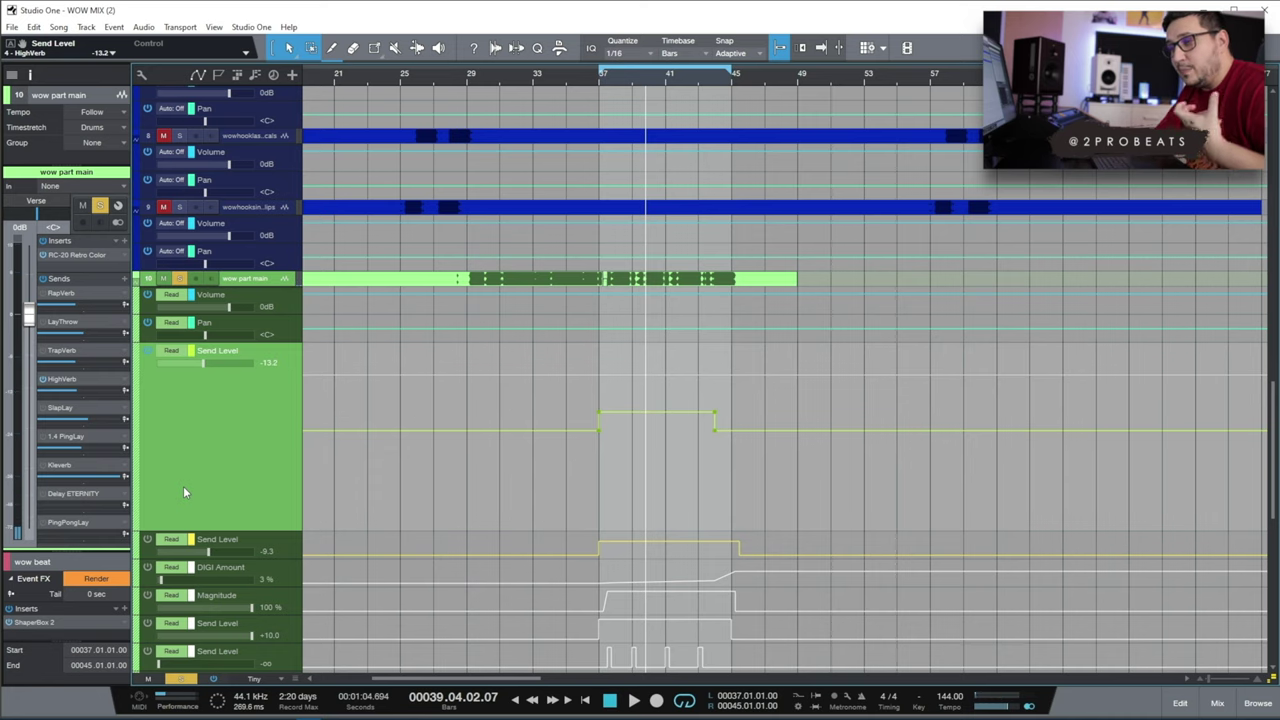
# Select the 1.4 PingLay Send Level automation lane on wow part main and show its send.
pyautogui.click(266, 548)
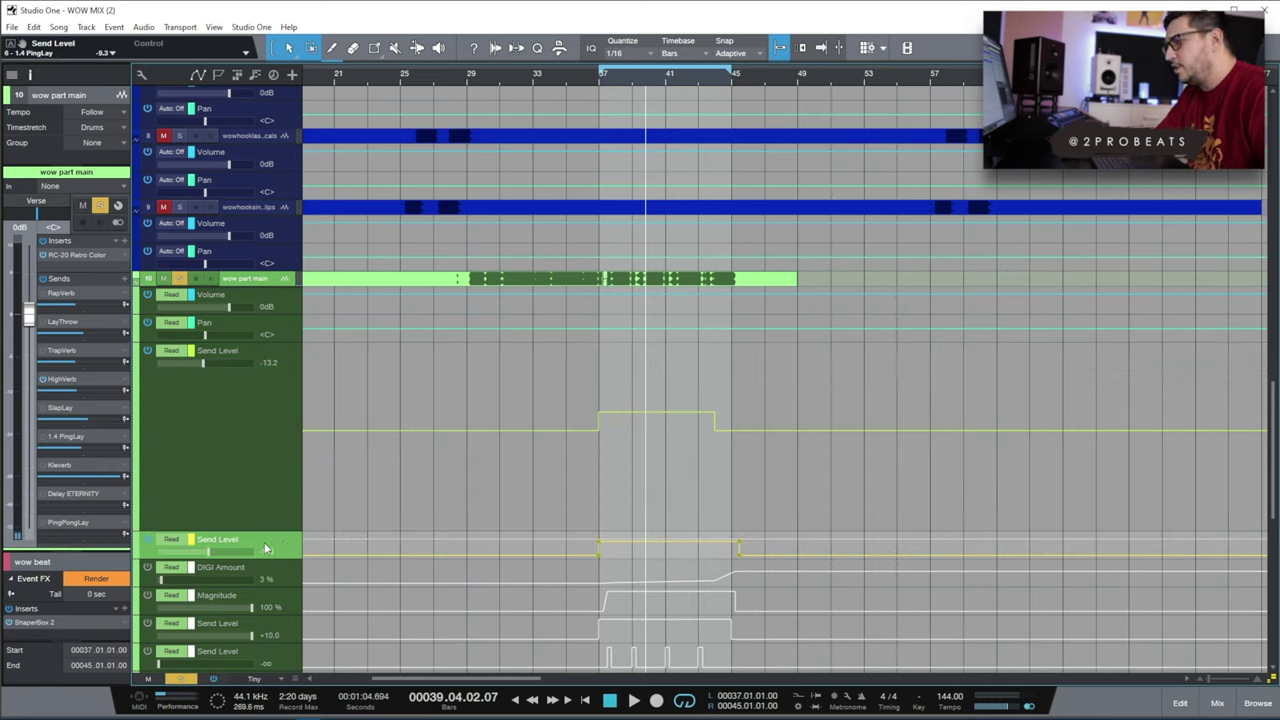
pyautogui.rightClick(280, 546)
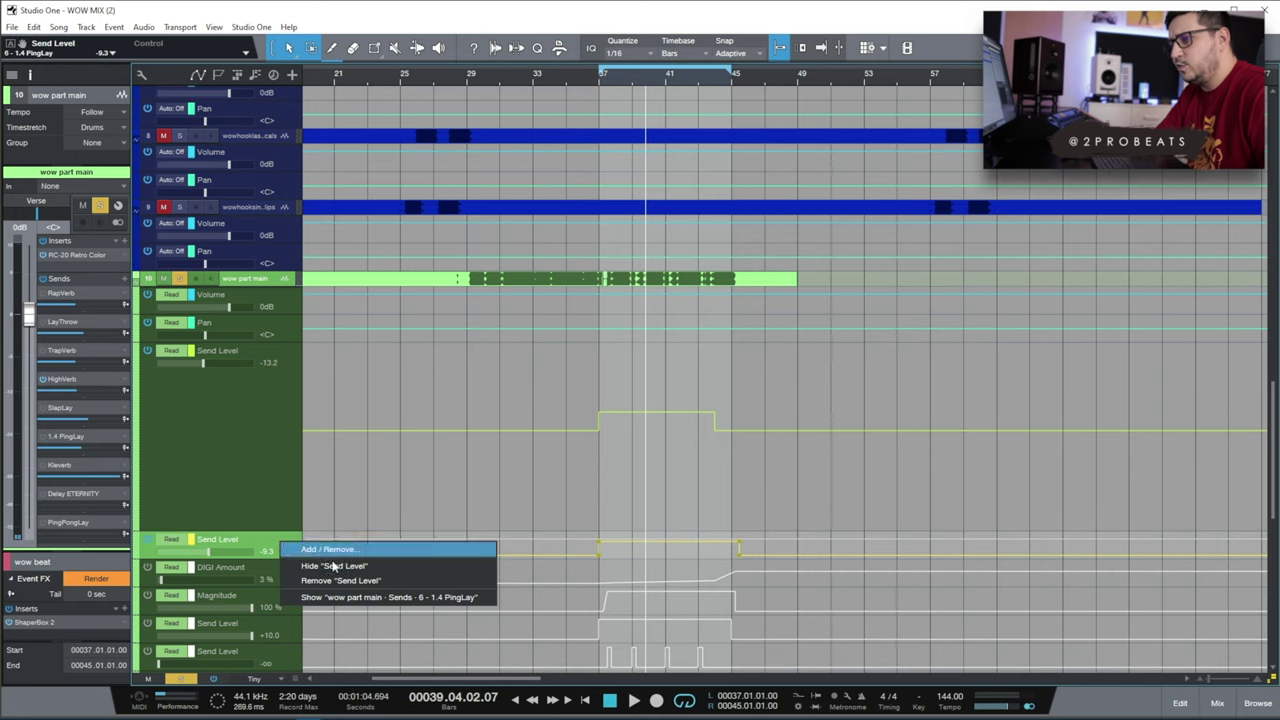
pyautogui.click(400, 605)
# Play the soloed wow part main track from about bar 35 and inspect EchoBoy on its 1.4 PingLay send.
pyautogui.scroll(-2, 613, 134)
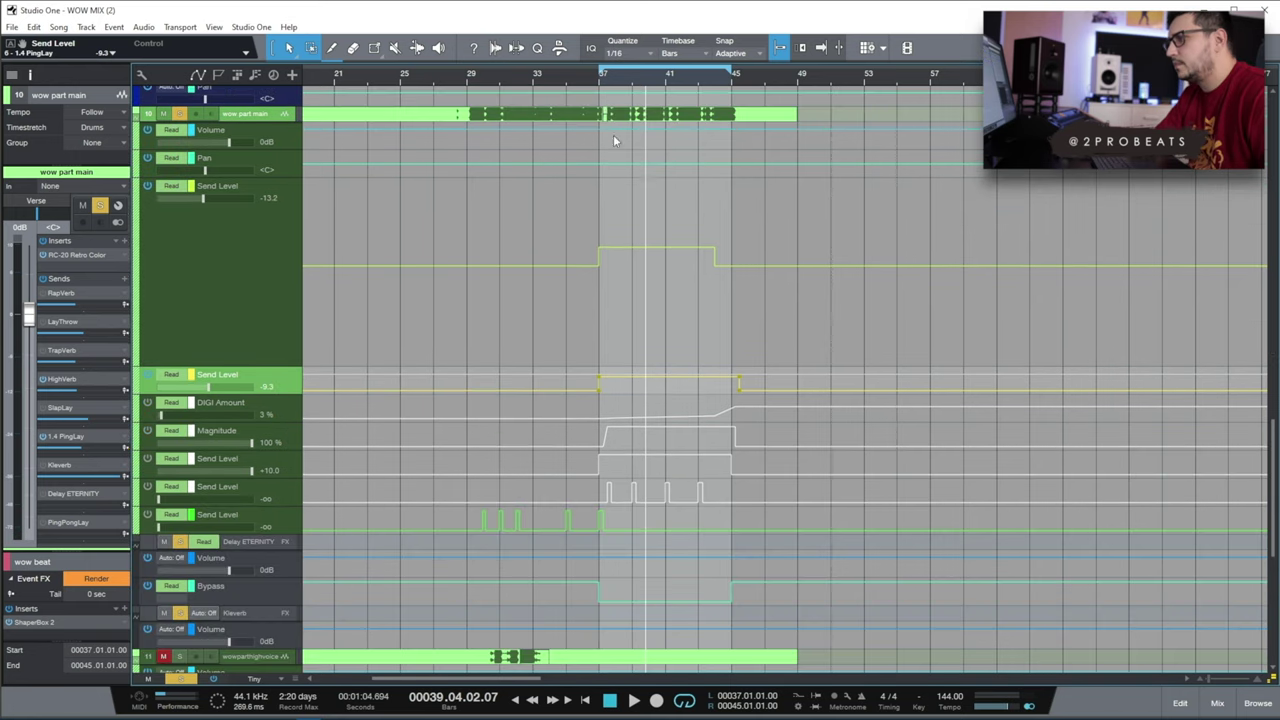
pyautogui.click(574, 80)
pyautogui.press('space')
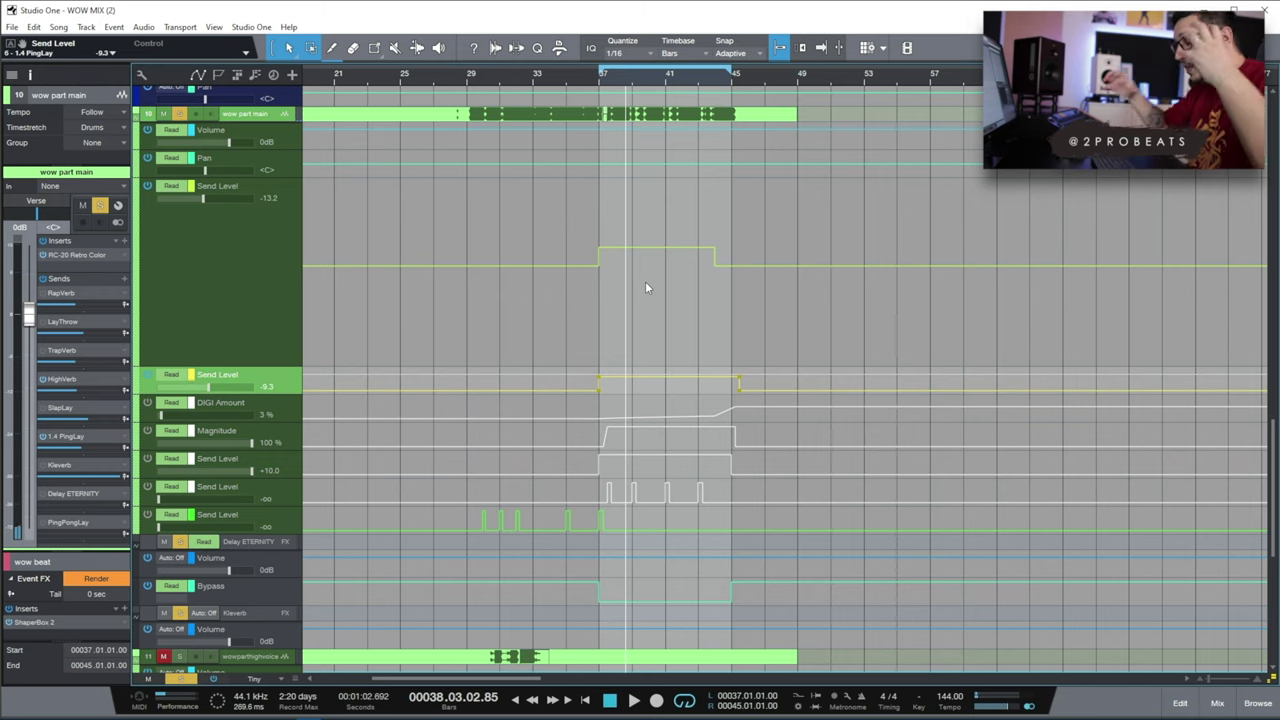
pyautogui.doubleClick(70, 436)
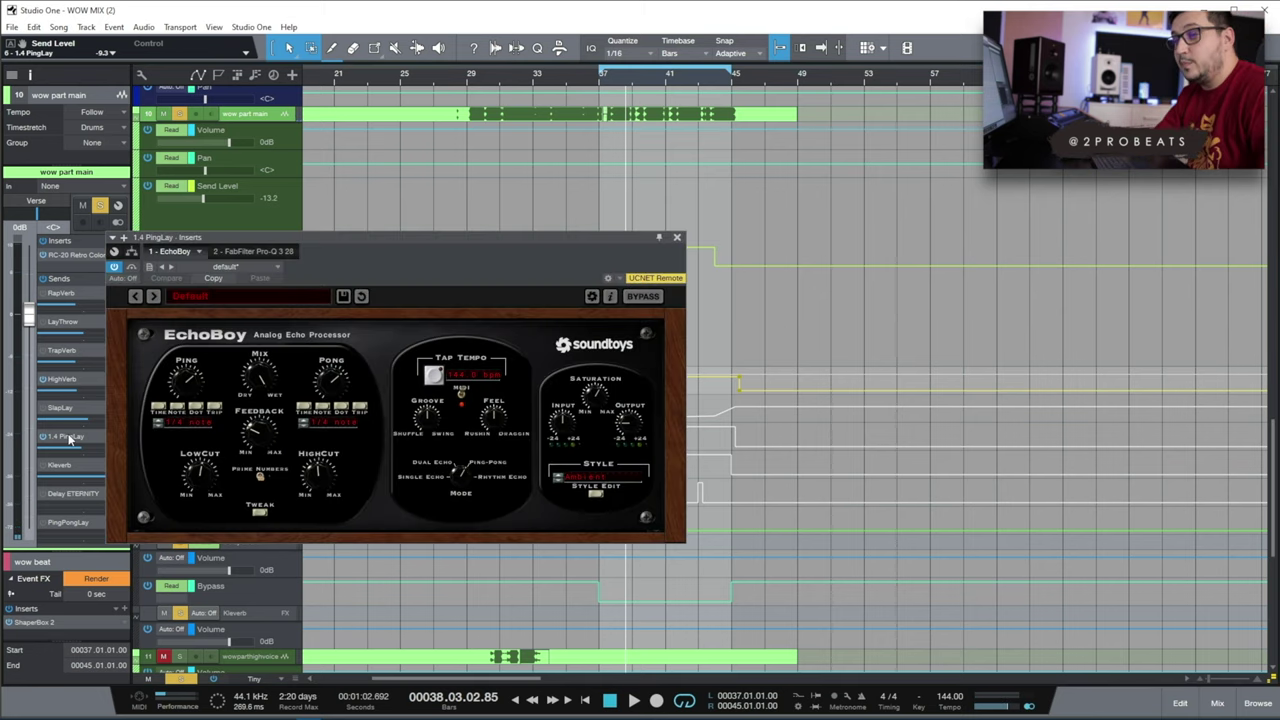
pyautogui.click(677, 237)
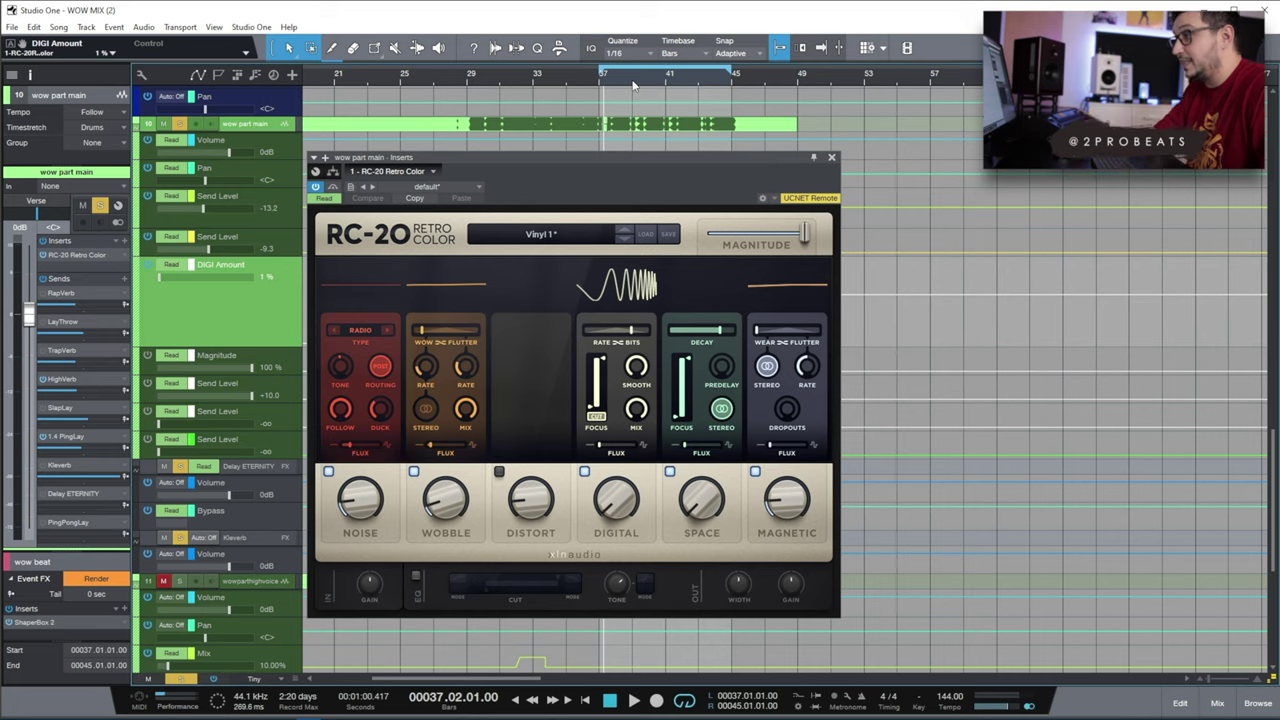
# Play wow part main from about bar 37 and watch RC-20's Digital amount follow the DIGI Amount automation.
pyautogui.click(668, 78)
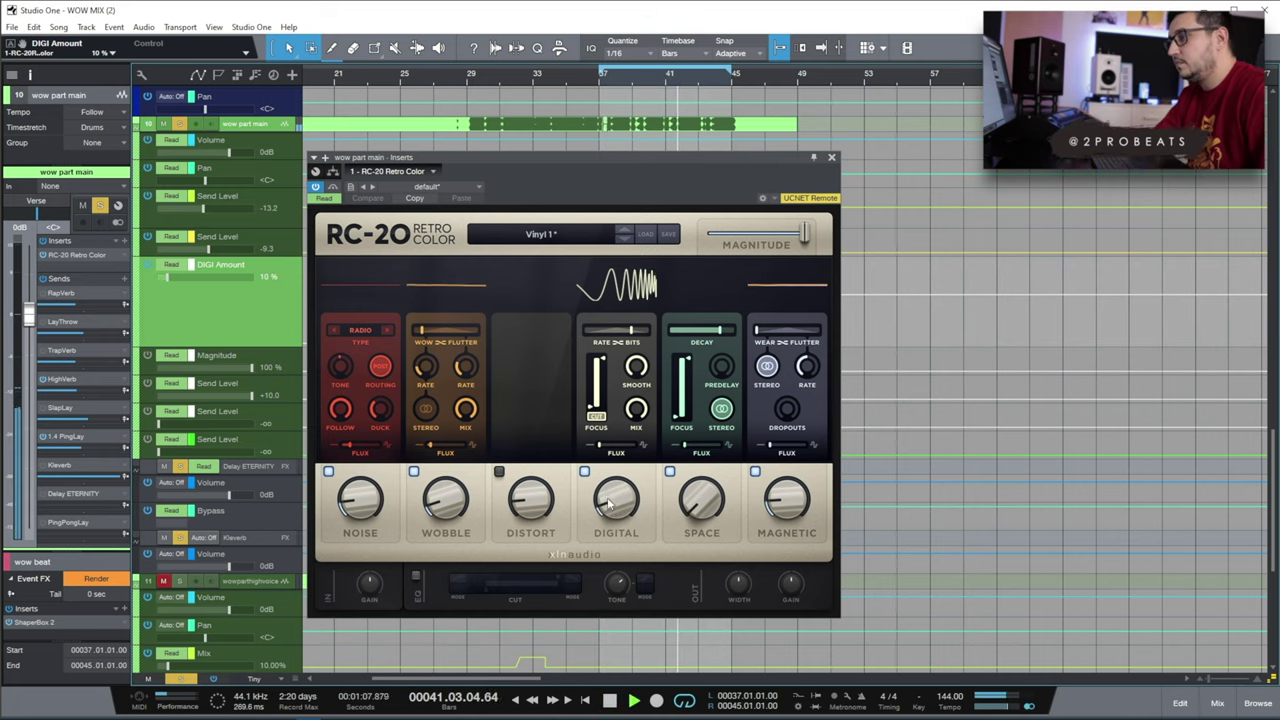
pyautogui.moveTo(754, 155); pyautogui.dragTo(466, 117)
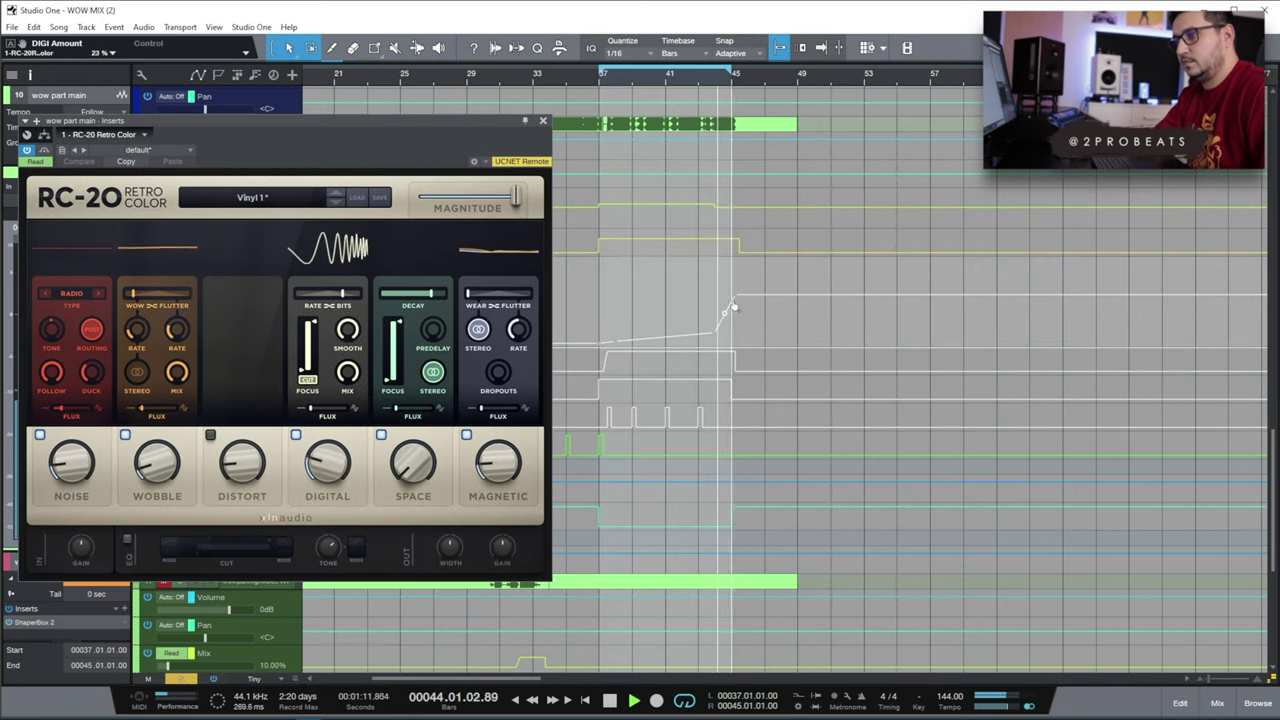
pyautogui.click(542, 121)
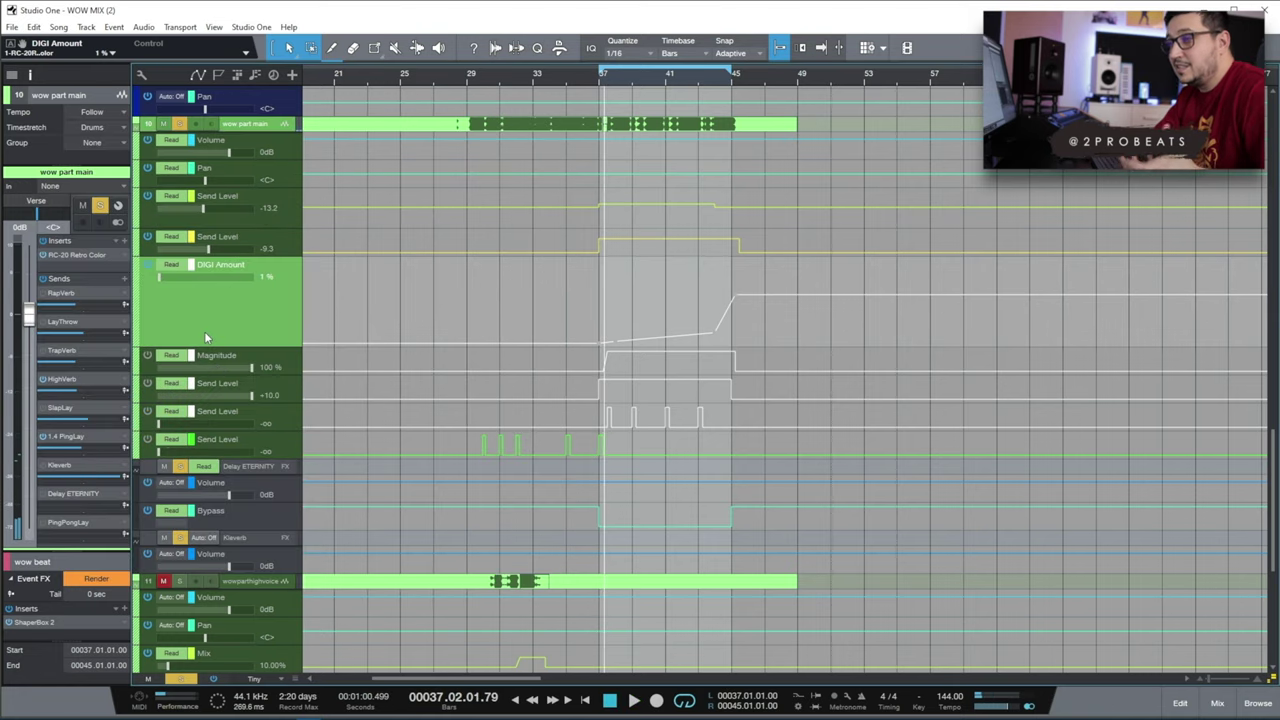
# Enlarge the Magnitude automation lane on wow part main and play from about bar 36 while inspecting RC-20's Magnitude control.
pyautogui.moveTo(277, 376); pyautogui.dragTo(277, 433)
pyautogui.click(589, 82)
pyautogui.click(80, 256)
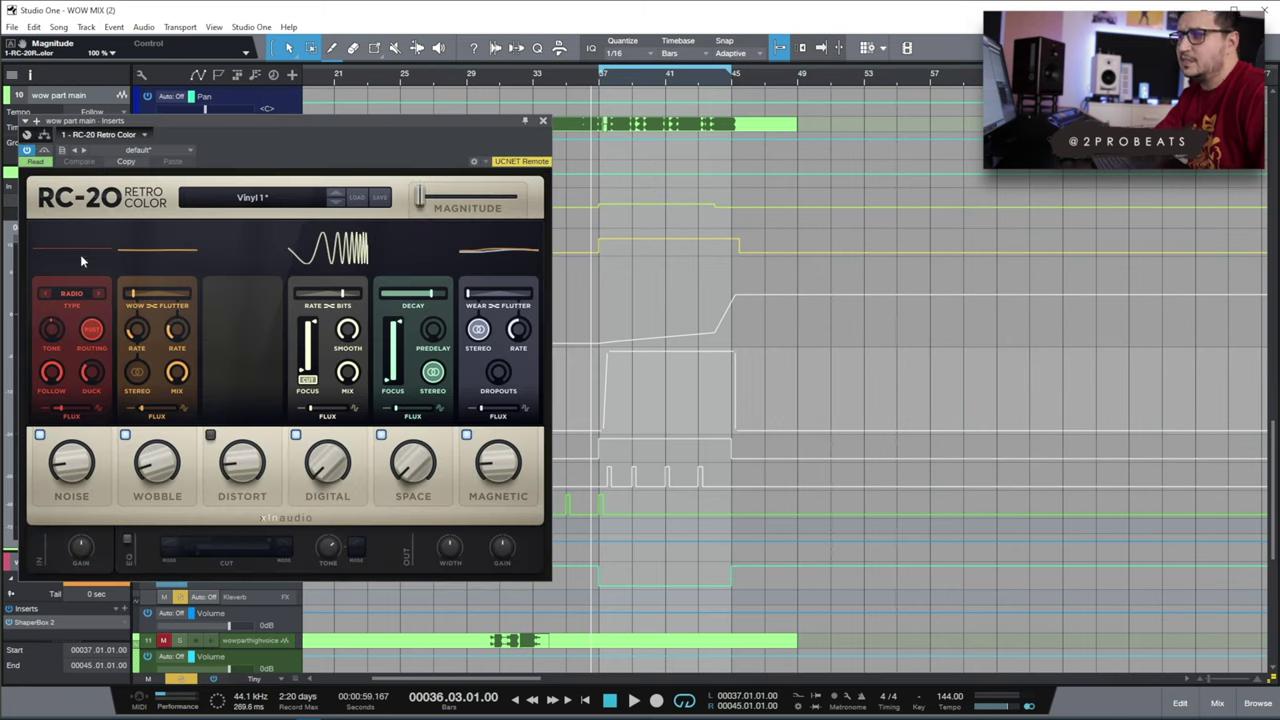
pyautogui.click(555, 80)
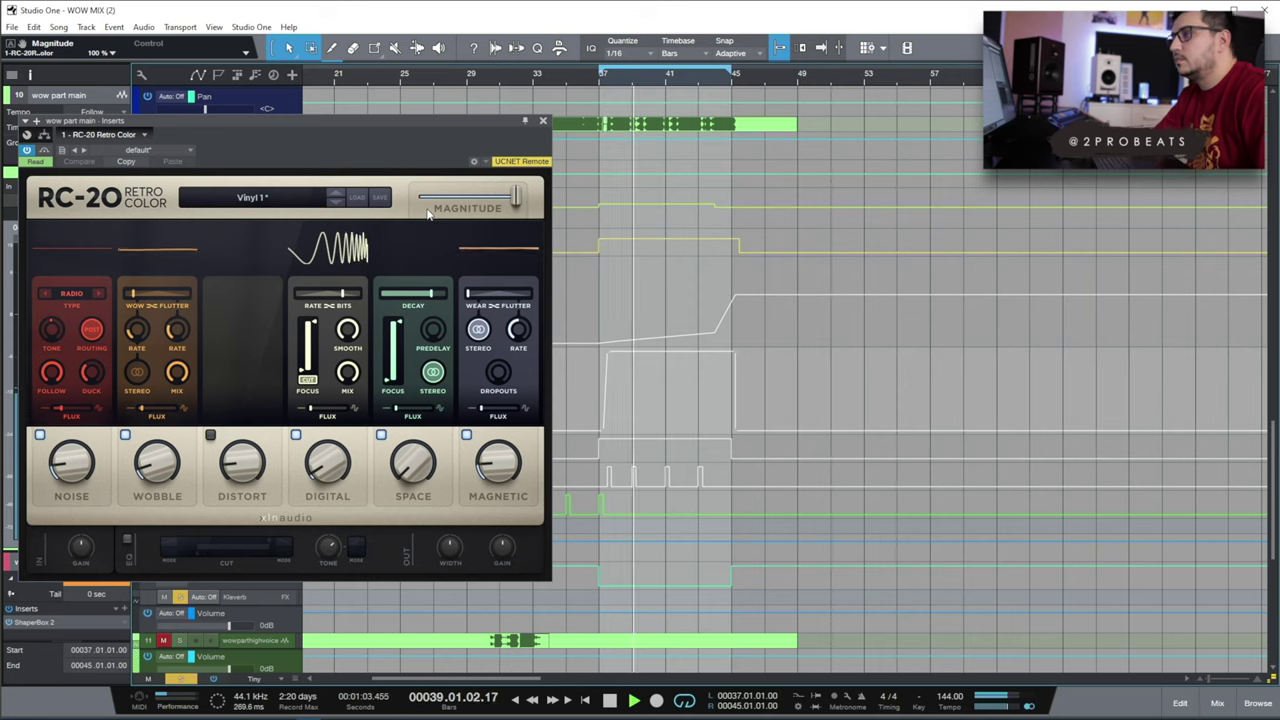
pyautogui.press('space')
pyautogui.click(543, 121)
# Select the Kleverb Send Level lane on wow part main and play from about bar 36 with the Kleverb plug-in open.
pyautogui.scroll(-1, 260, 420)
pyautogui.click(226, 429)
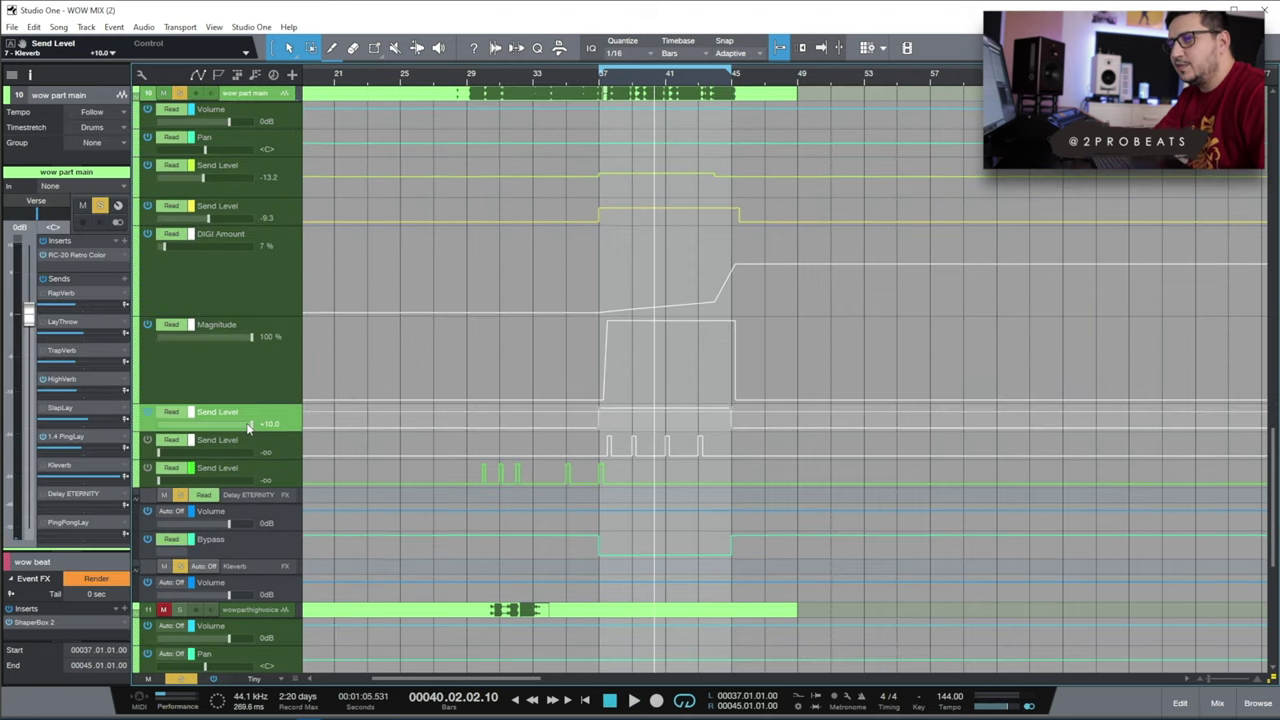
pyautogui.doubleClick(83, 463)
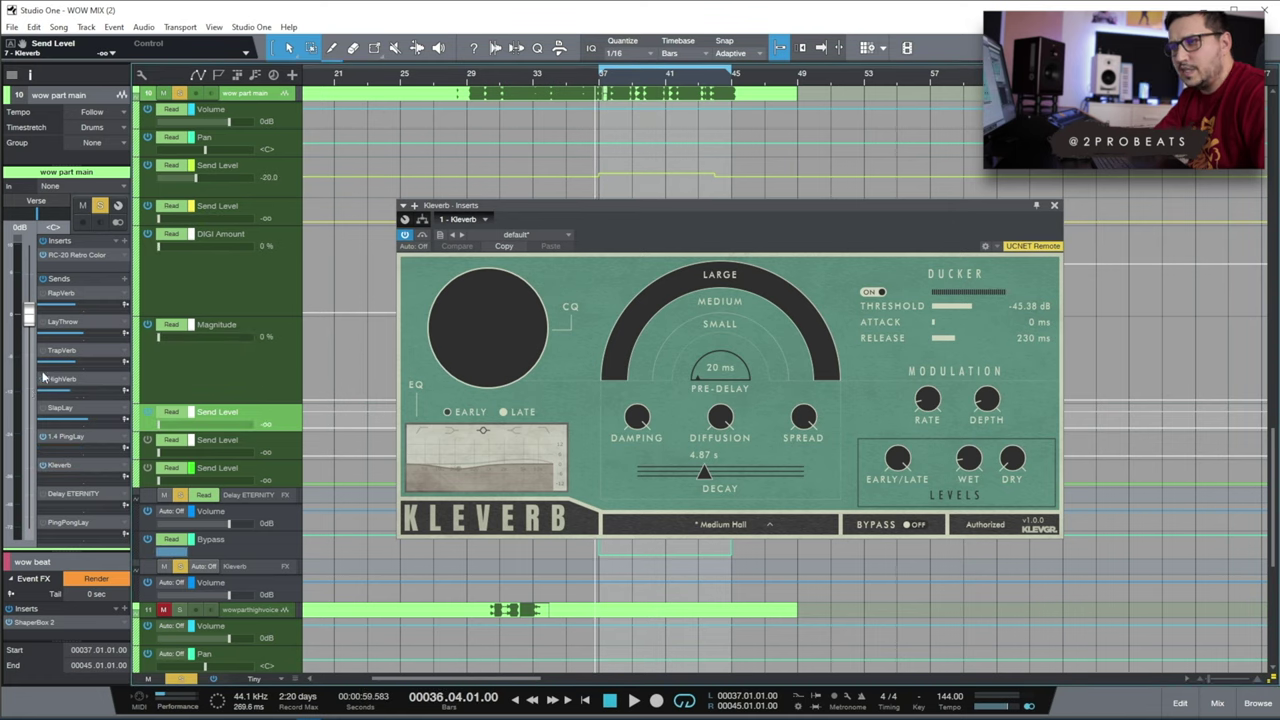
pyautogui.press('space')
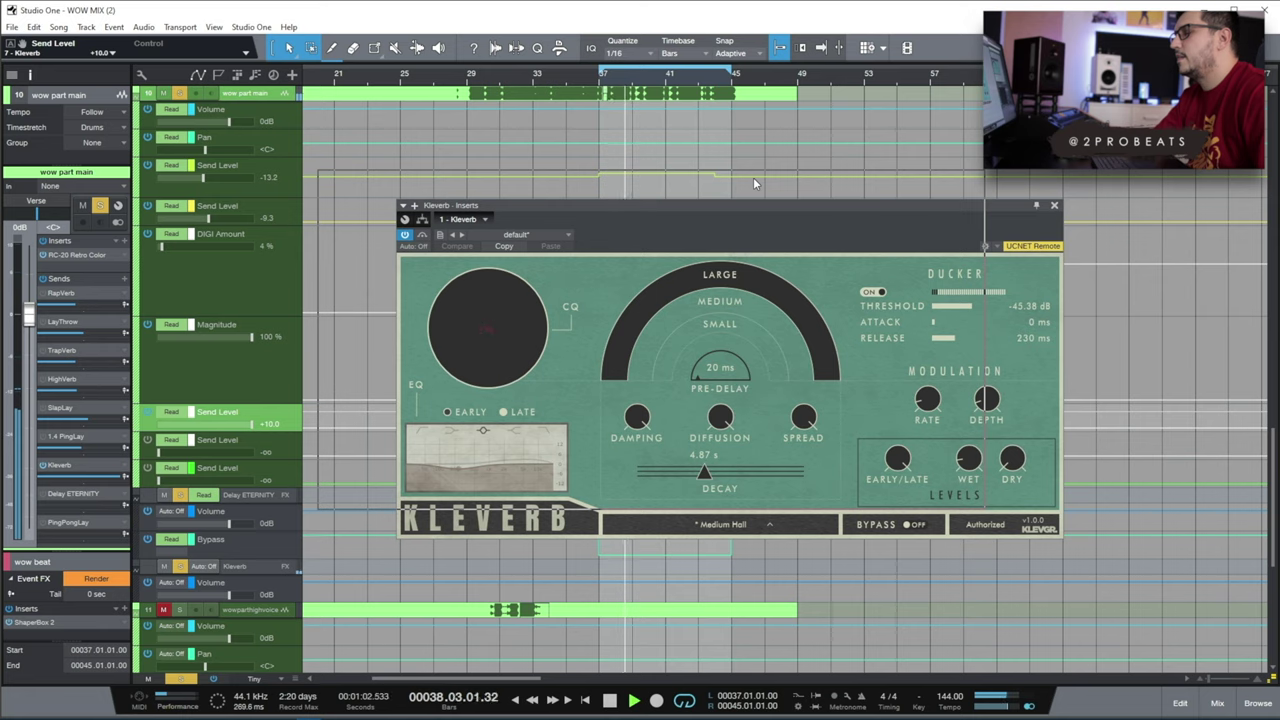
pyautogui.moveTo(755, 205); pyautogui.dragTo(675, 176)
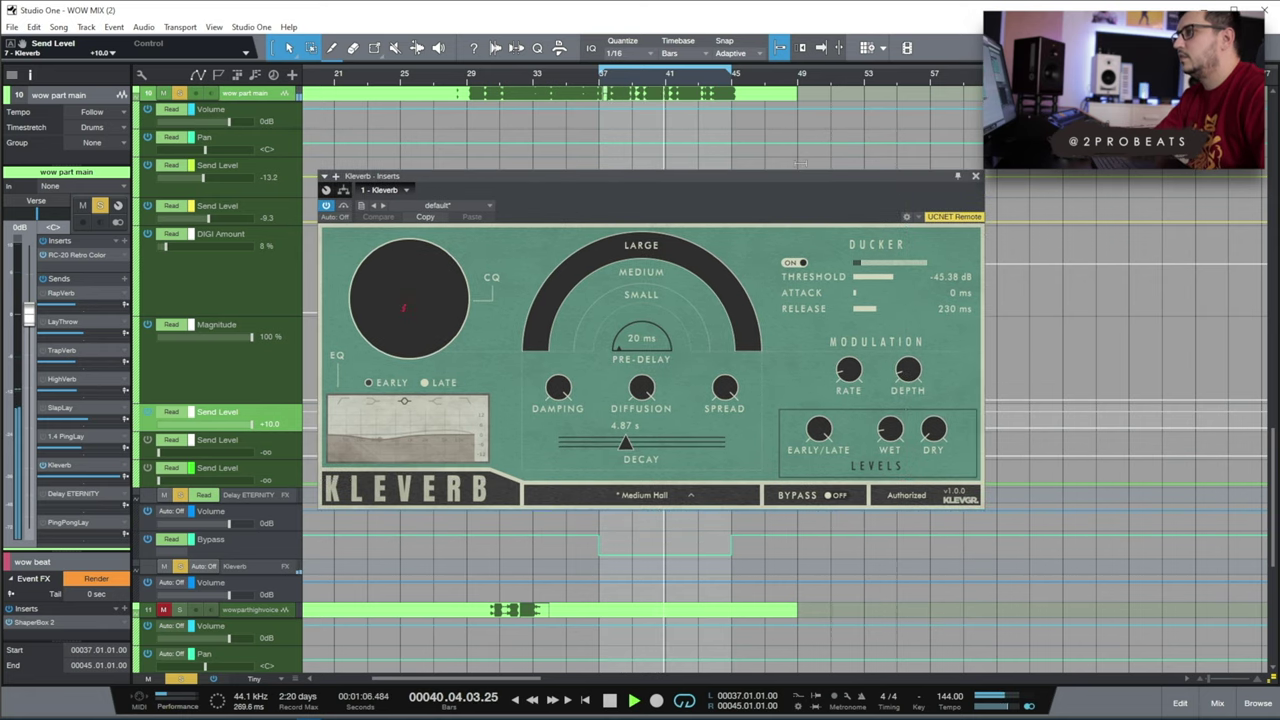
pyautogui.moveTo(815, 186); pyautogui.dragTo(810, 172)
pyautogui.press('space')
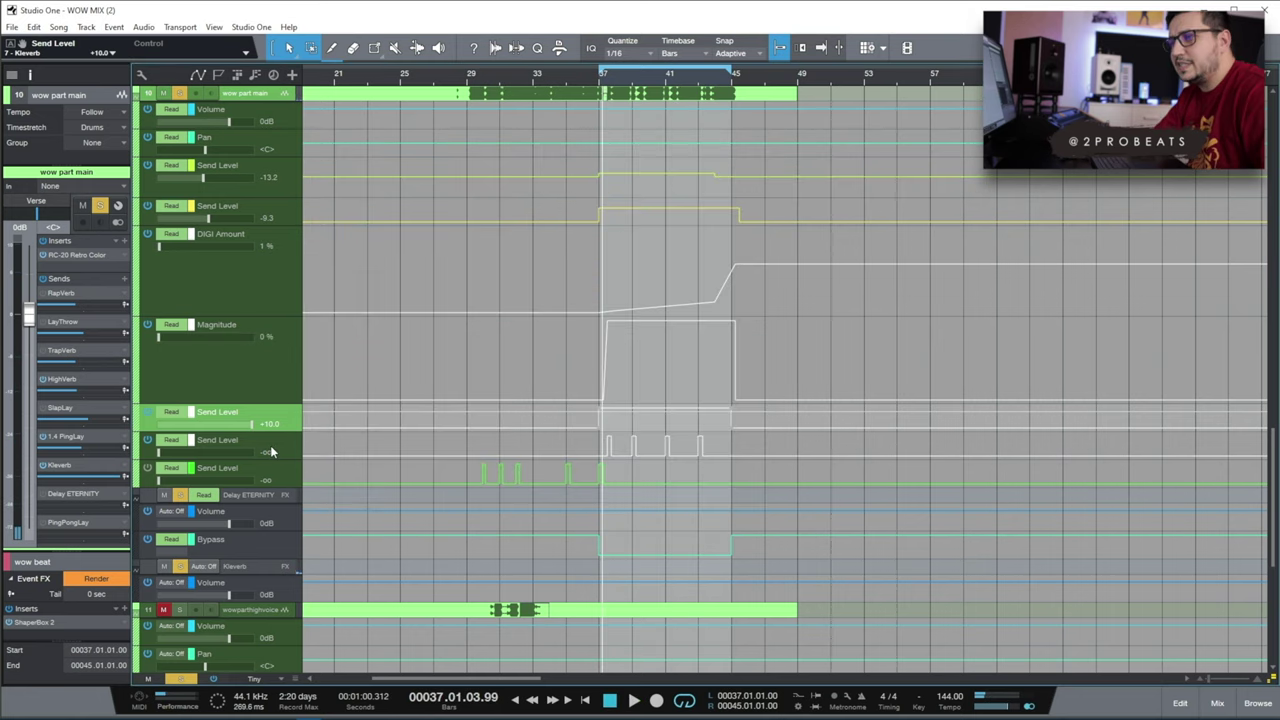
# Select the Delay ETERNITY Send Level lane on wow part main and show the Delay ETERNITY plug-in while playing from about bar 37.
pyautogui.click(272, 450)
pyautogui.rightClick(272, 450)
pyautogui.click(330, 483)
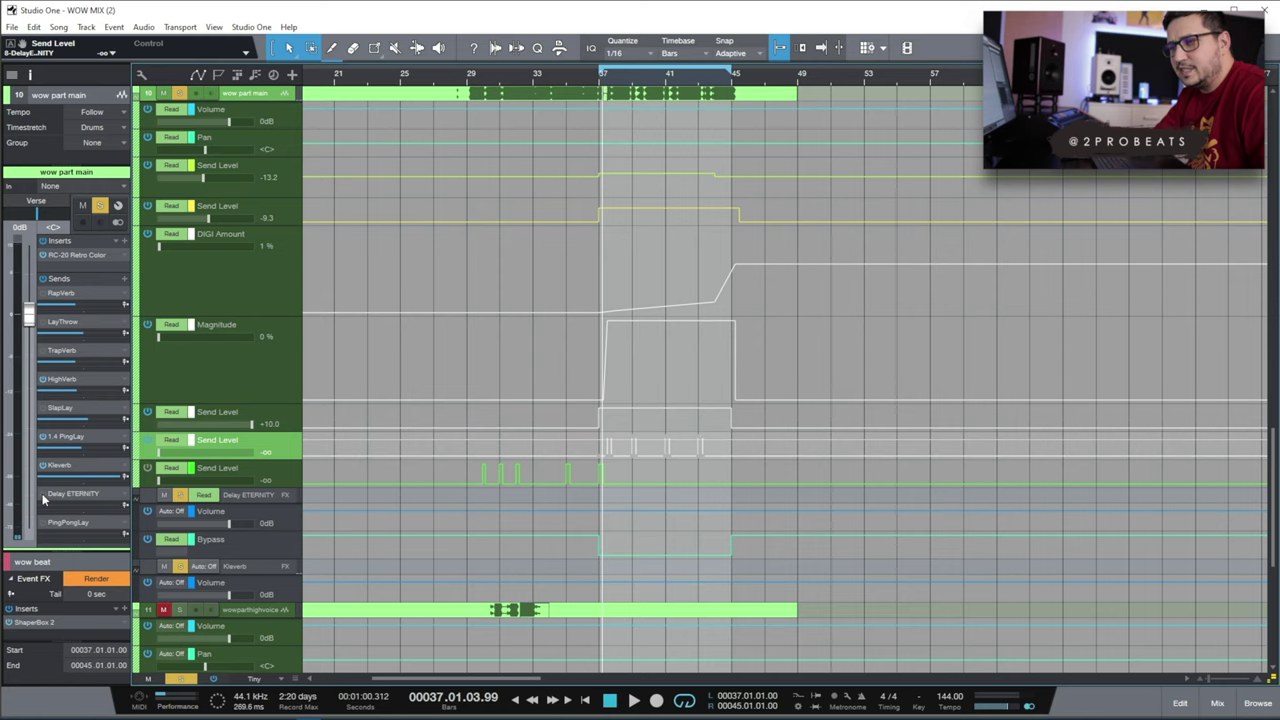
pyautogui.doubleClick(78, 497)
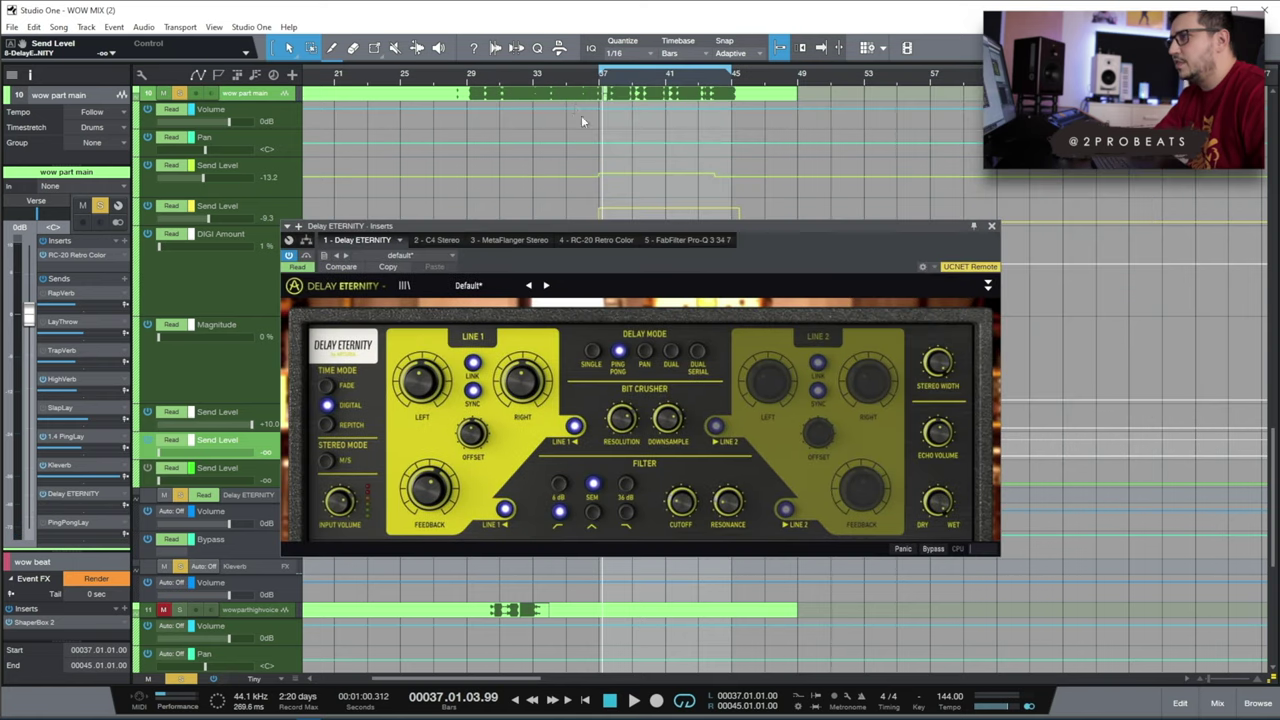
pyautogui.moveTo(825, 223); pyautogui.dragTo(963, 106)
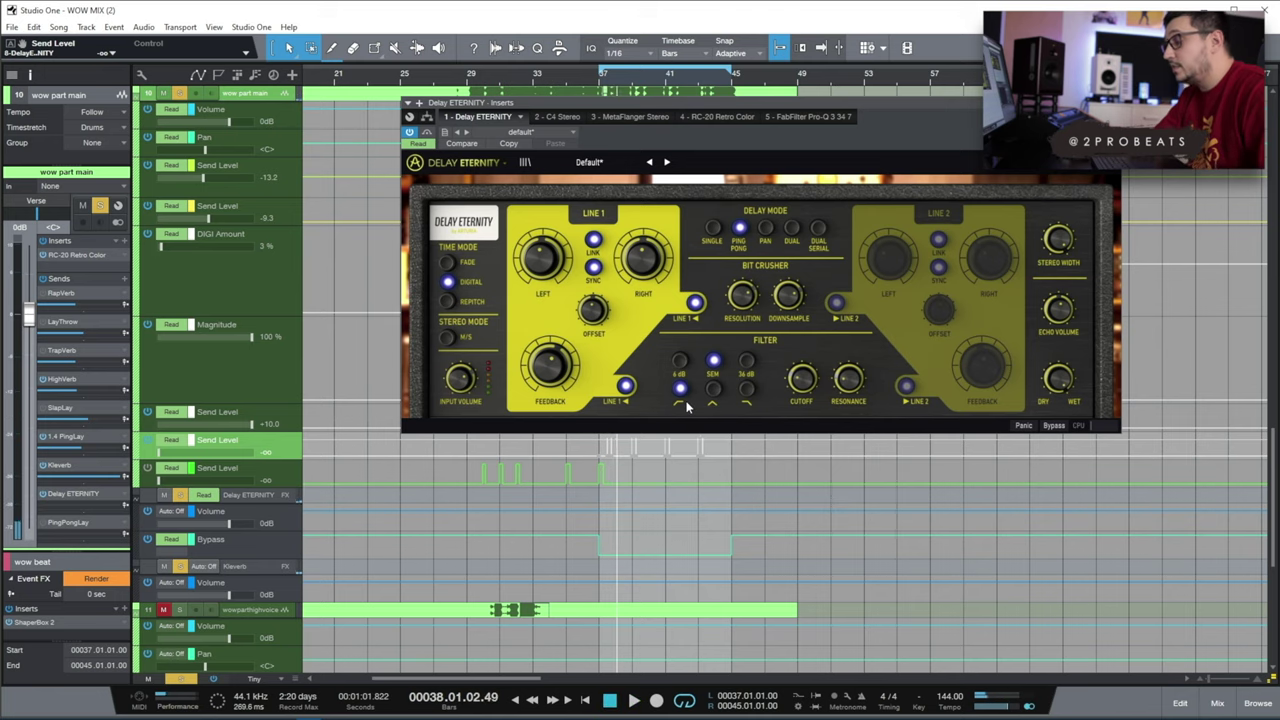
pyautogui.press('space')
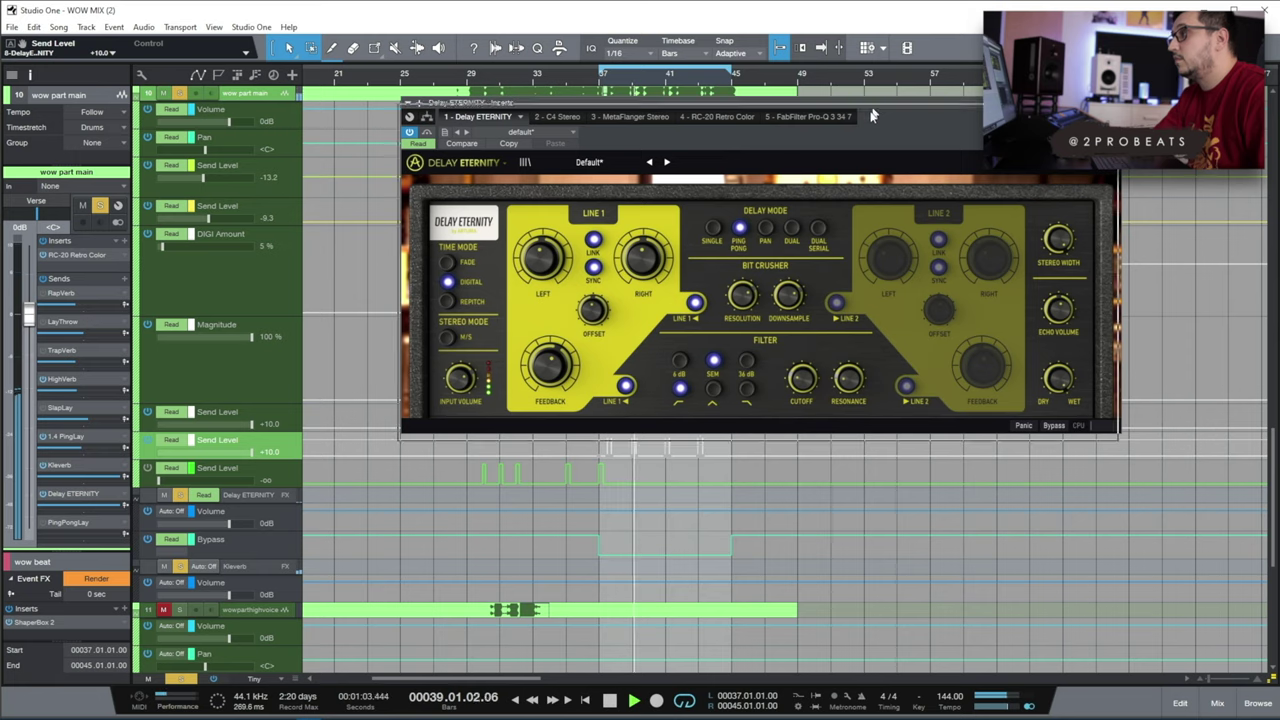
# Inspect the C4, MetaFlanger, RC-20 and FabFilter Pro-Q 3 inserts on the Delay ETERNITY channel during playback.
pyautogui.moveTo(821, 134); pyautogui.dragTo(795, 197)
pyautogui.click(537, 182)
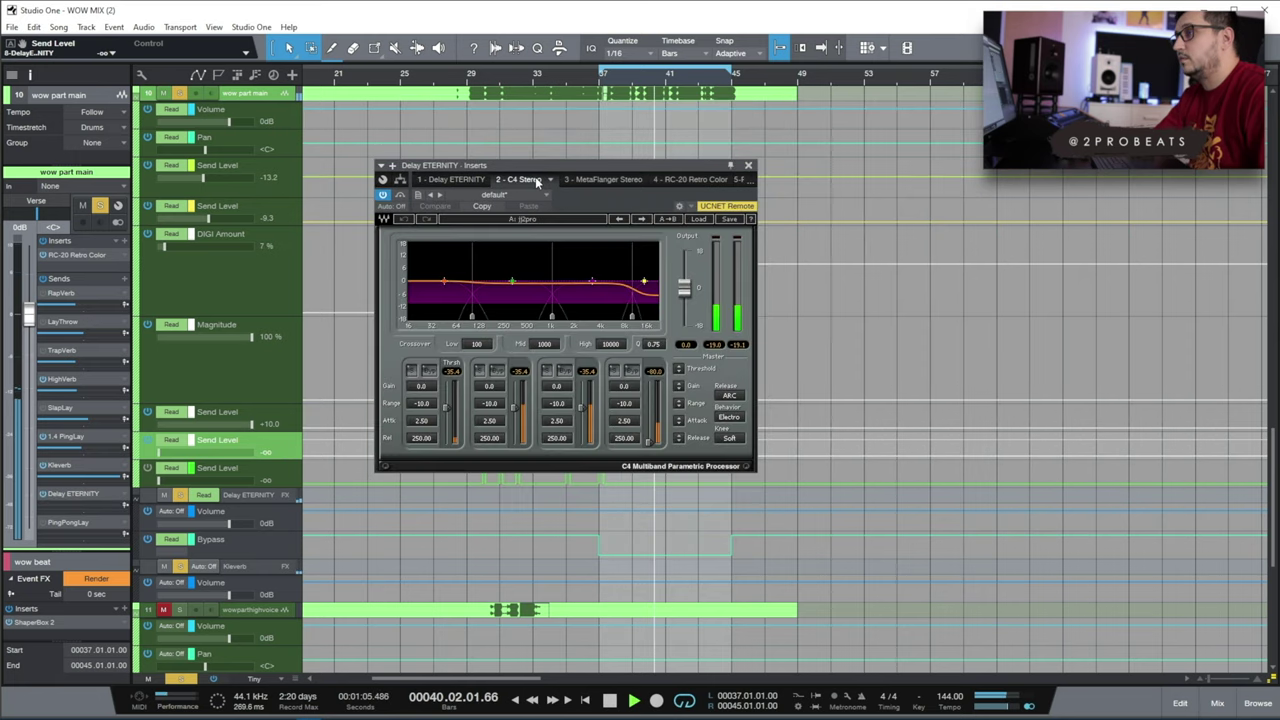
pyautogui.click(614, 181)
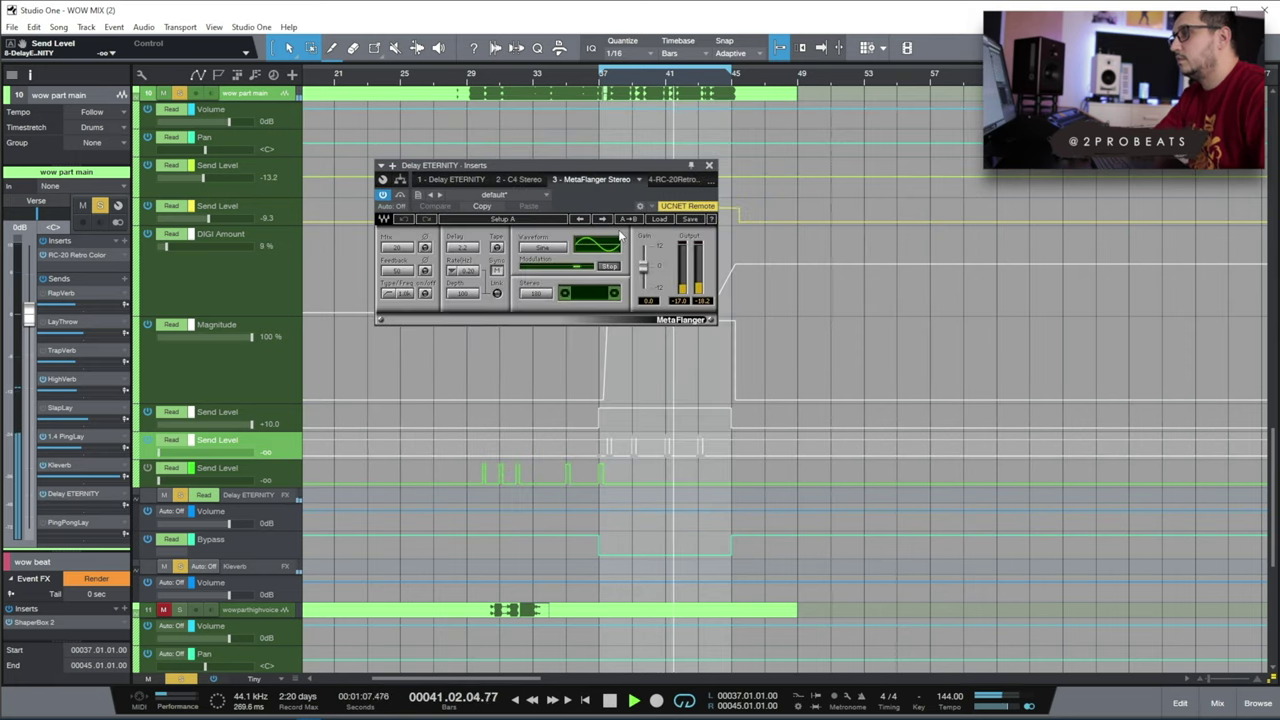
pyautogui.click(677, 181)
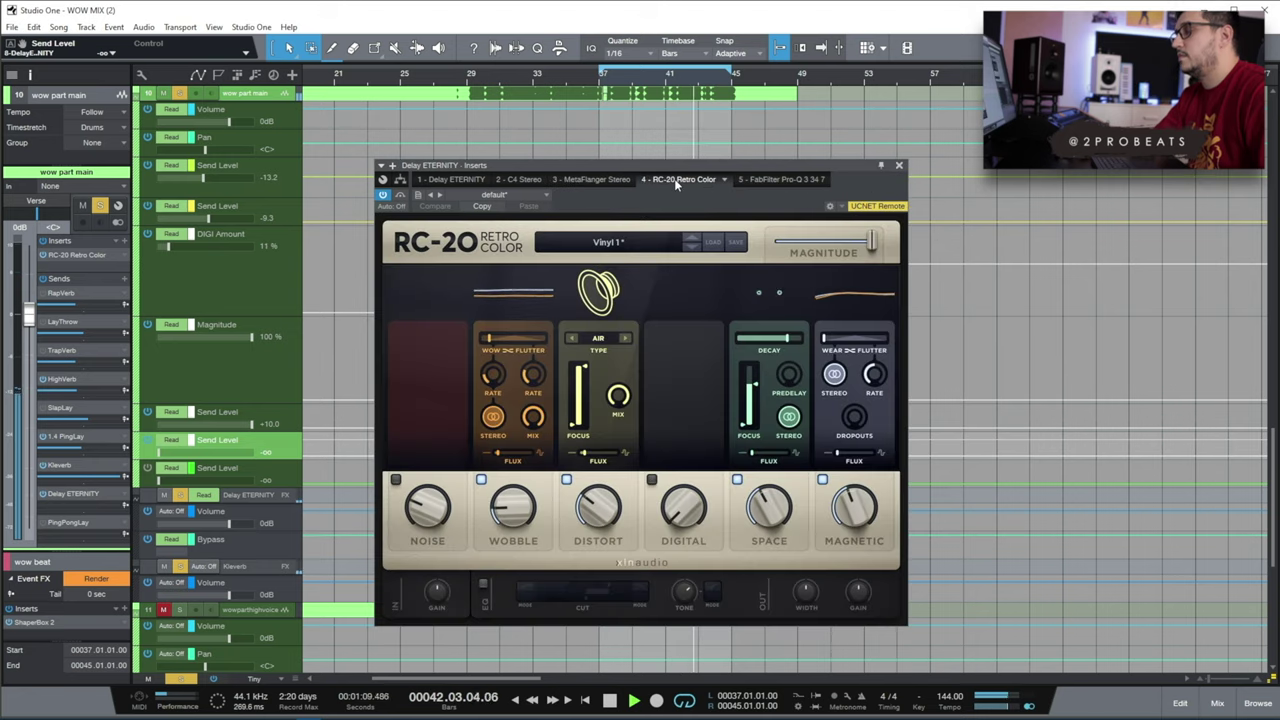
pyautogui.click(795, 180)
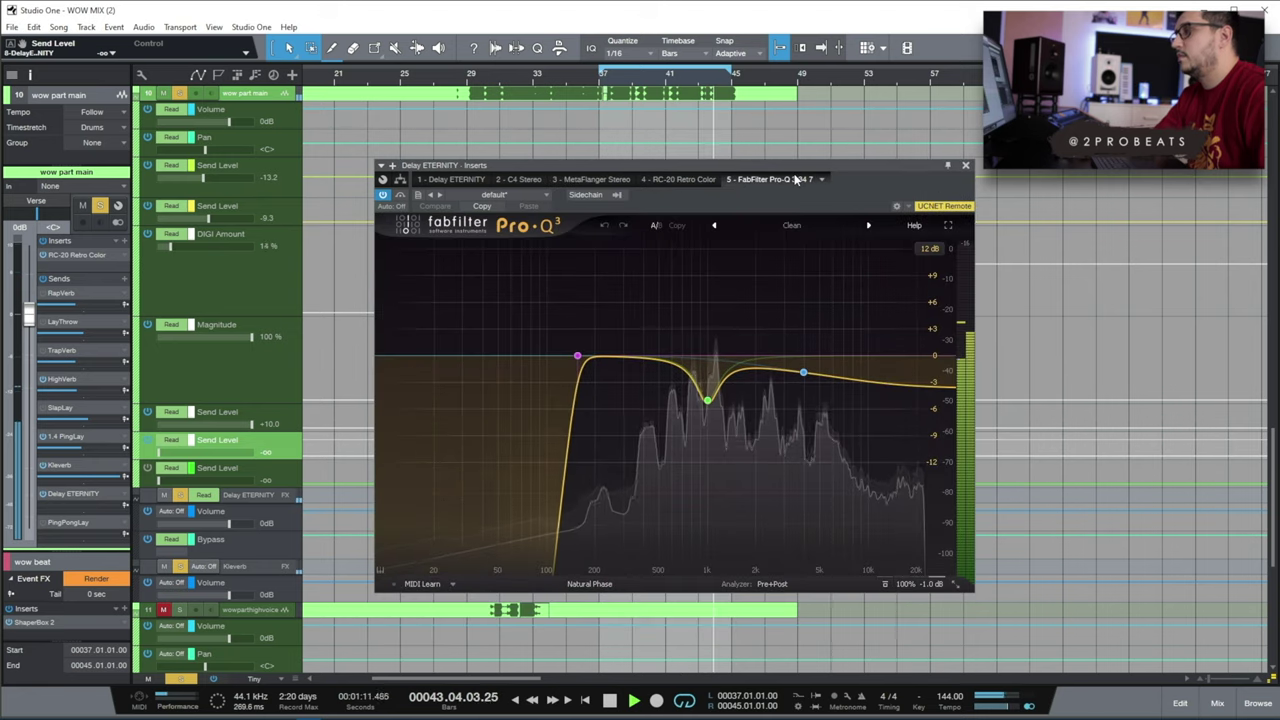
pyautogui.click(966, 167)
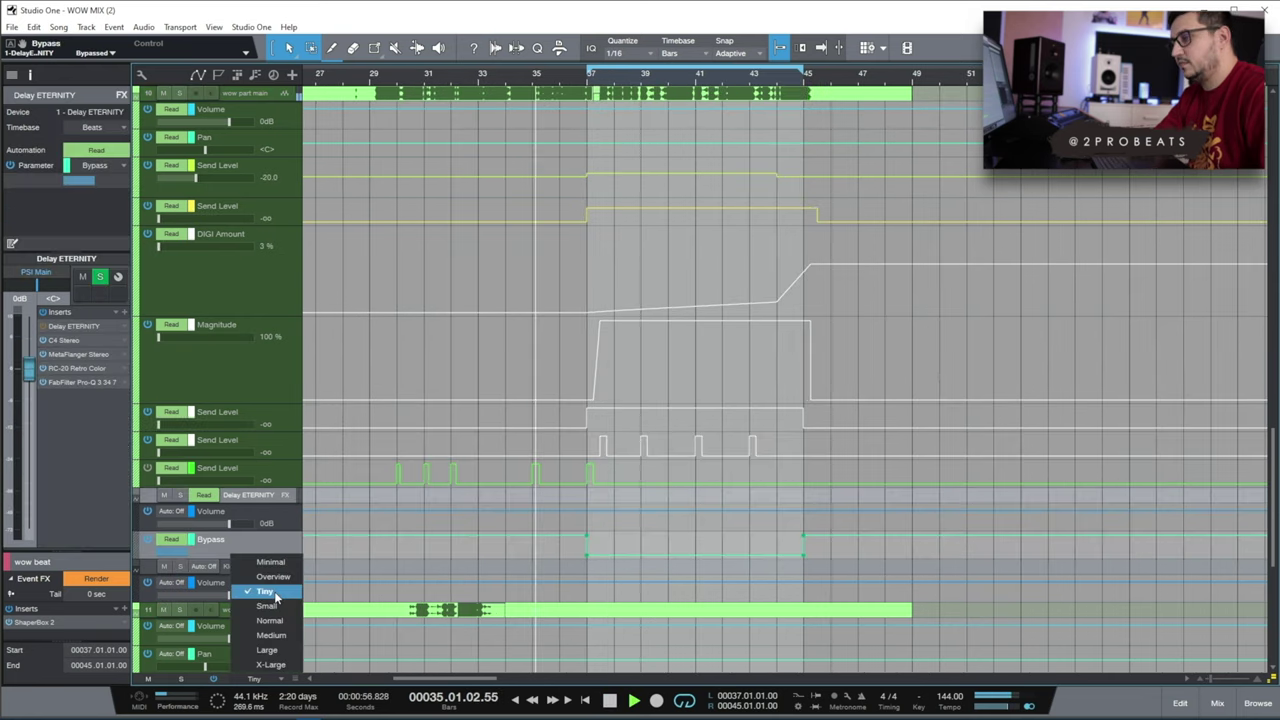
# Open Delay ETERNITY from its effect channel and show the plug-in's automatable Bypass control.
pyautogui.scroll(5, 514, 557)
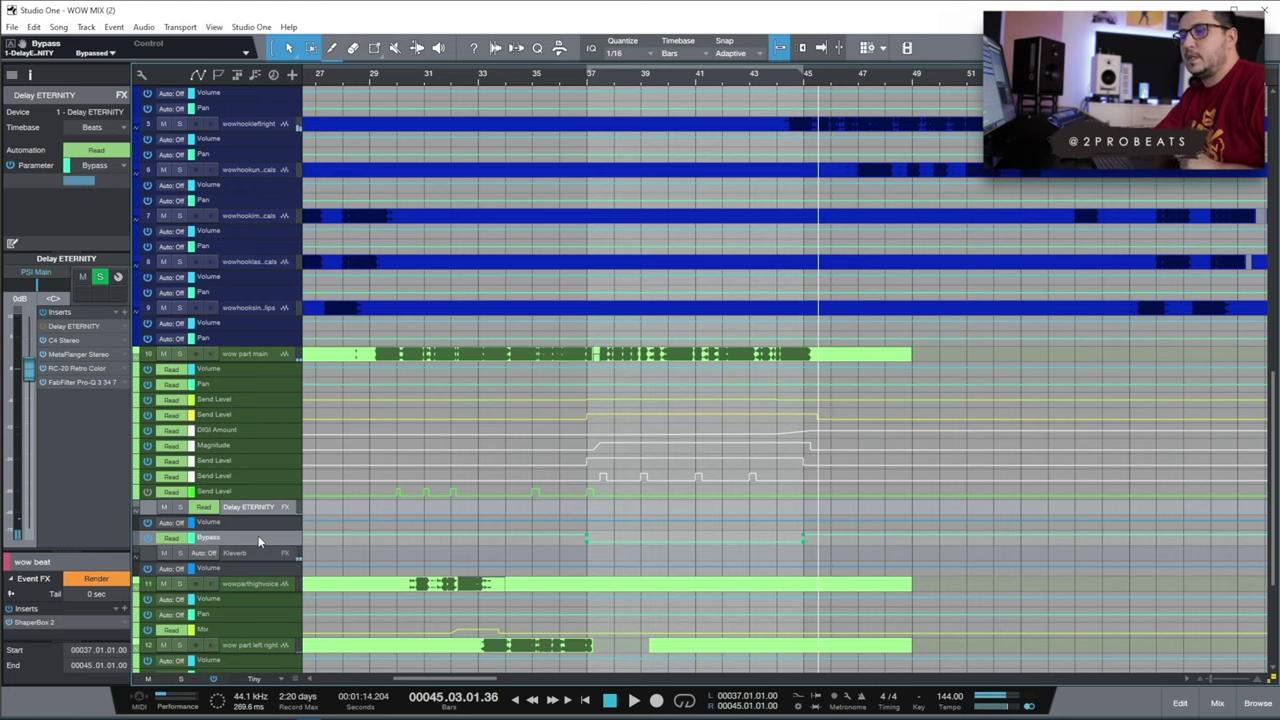
pyautogui.doubleClick(72, 326)
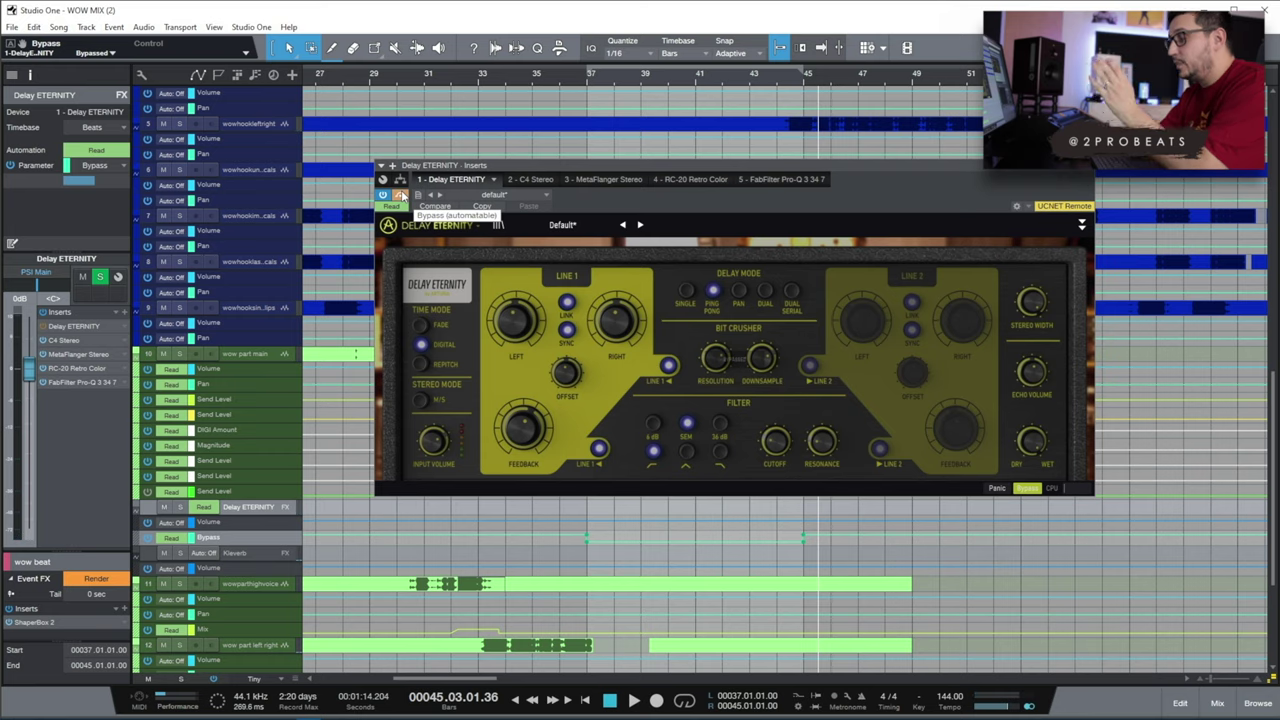
pyautogui.click(1080, 186)
# Loop the wow part high voice Mix automation from about 31.03 to 33.03 and play it with the track soloed.
pyautogui.scroll(-3, 600, 399)
pyautogui.click(239, 486)
pyautogui.press('KP_0')
pyautogui.moveTo(401, 67); pyautogui.dragTo(480, 68)
pyautogui.press('KP_1')
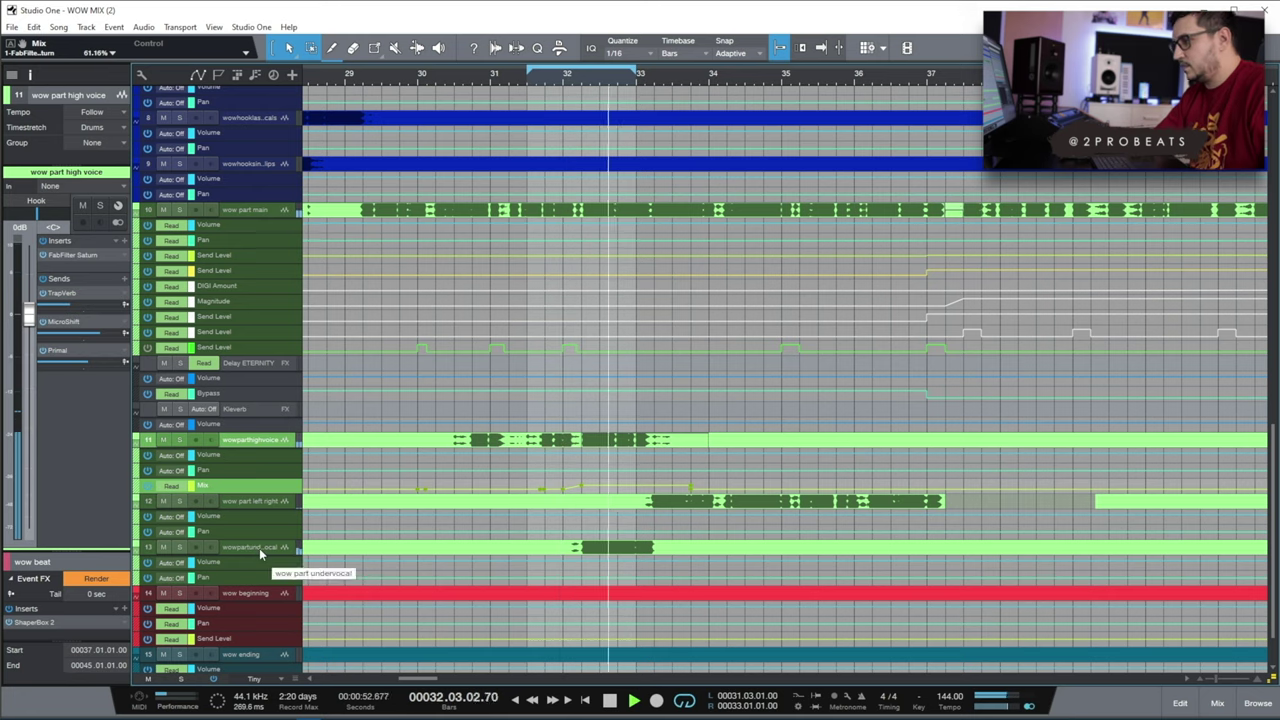
pyautogui.click(177, 440)
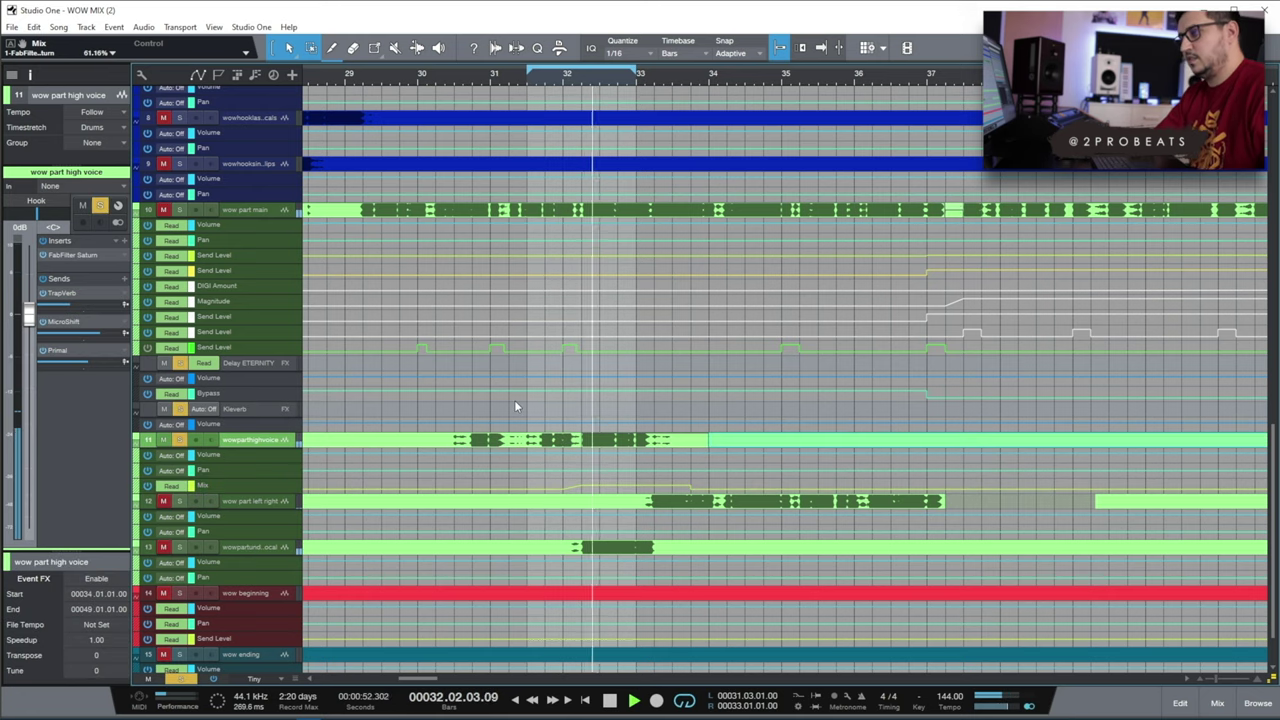
pyautogui.moveTo(639, 77); pyautogui.dragTo(670, 75)
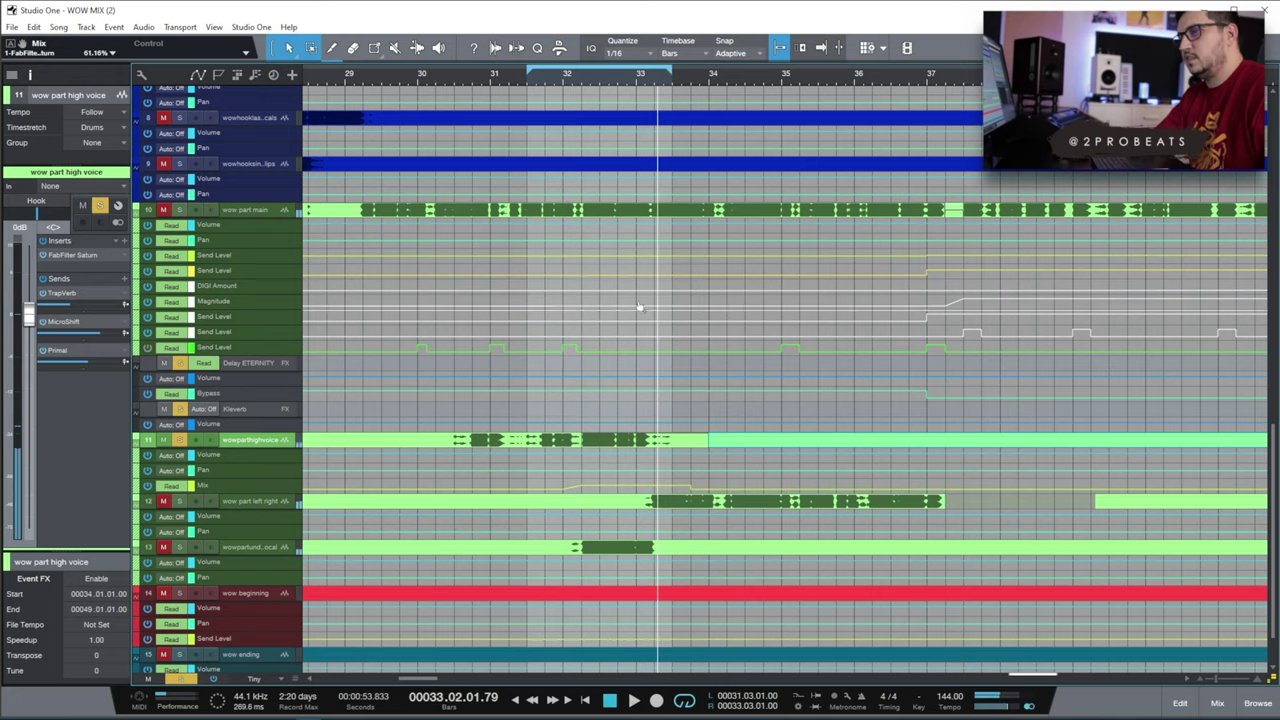
# Inspect FabFilter Saturn's Mix amount on wow part high voice while playing the loop from about bar 31.
pyautogui.click(78, 254)
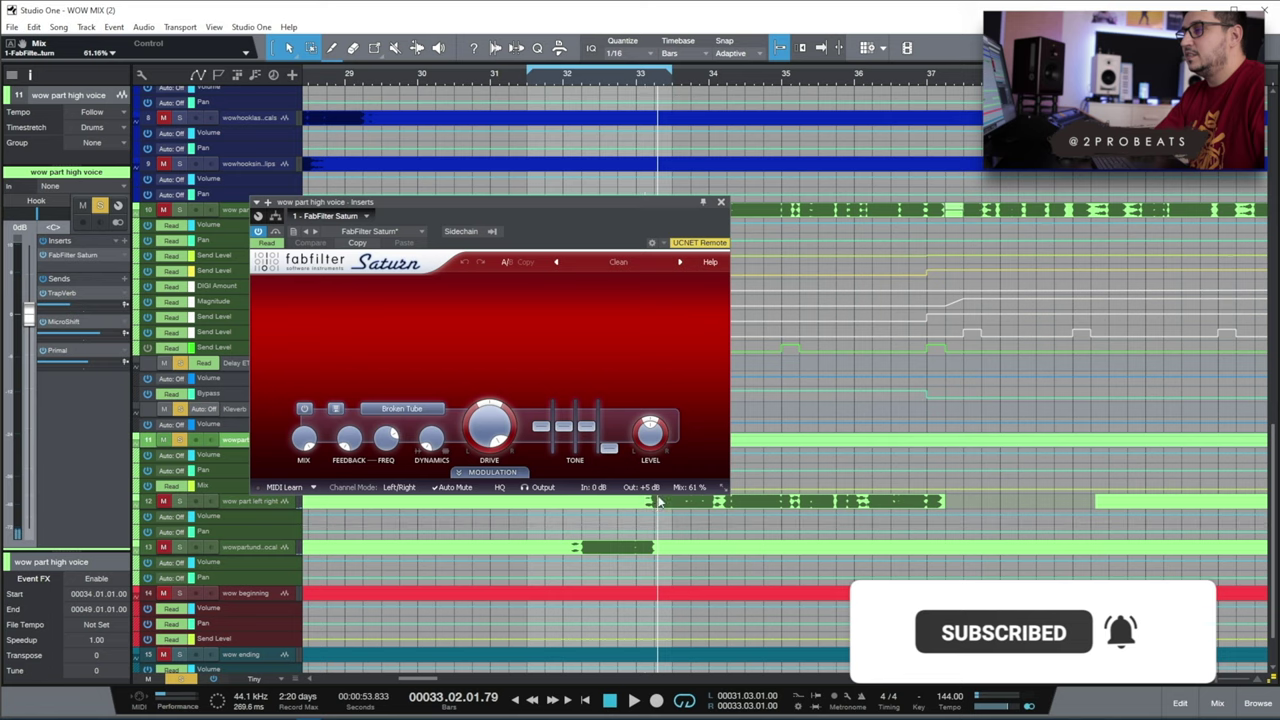
pyautogui.moveTo(683, 490)
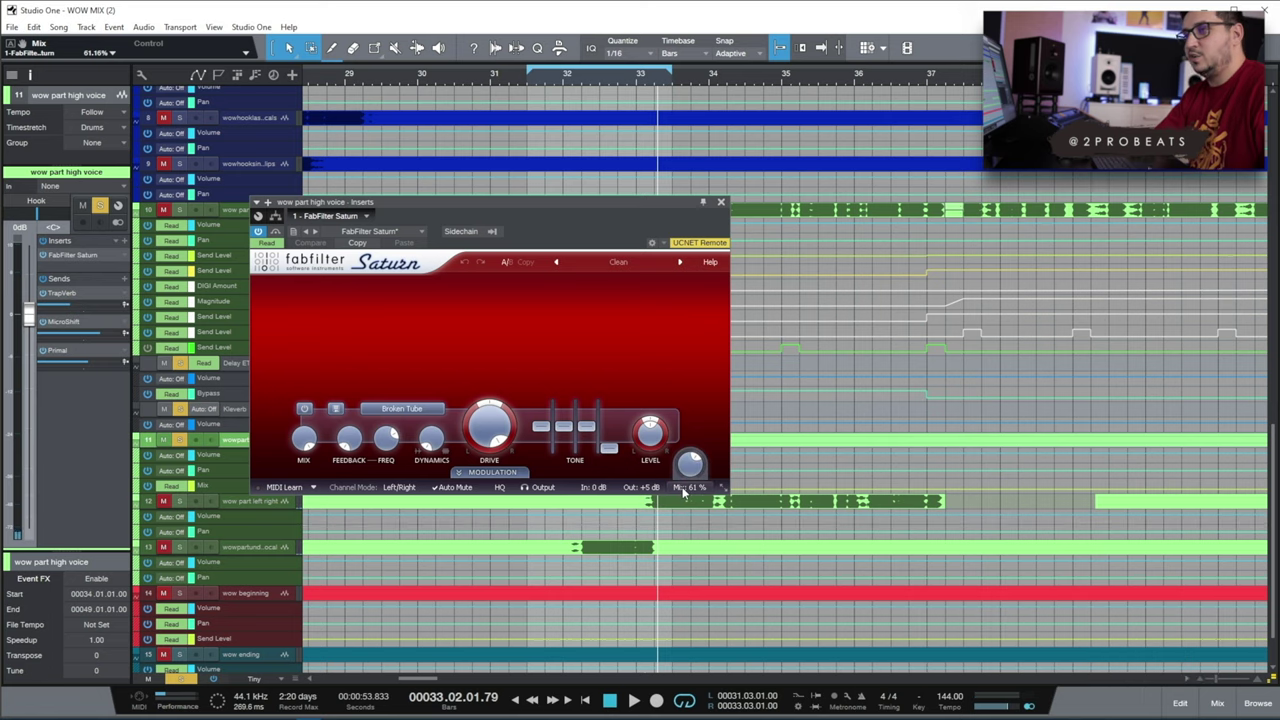
pyautogui.click(535, 80)
pyautogui.press('space')
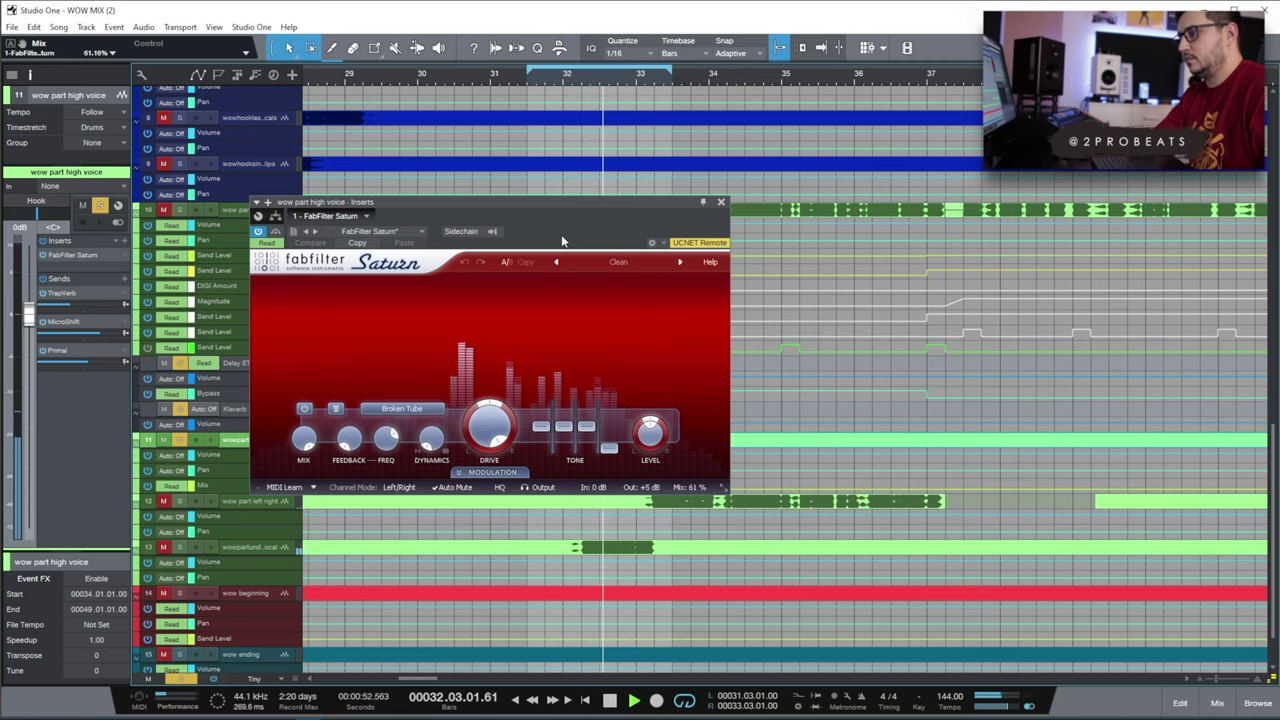
pyautogui.press('space')
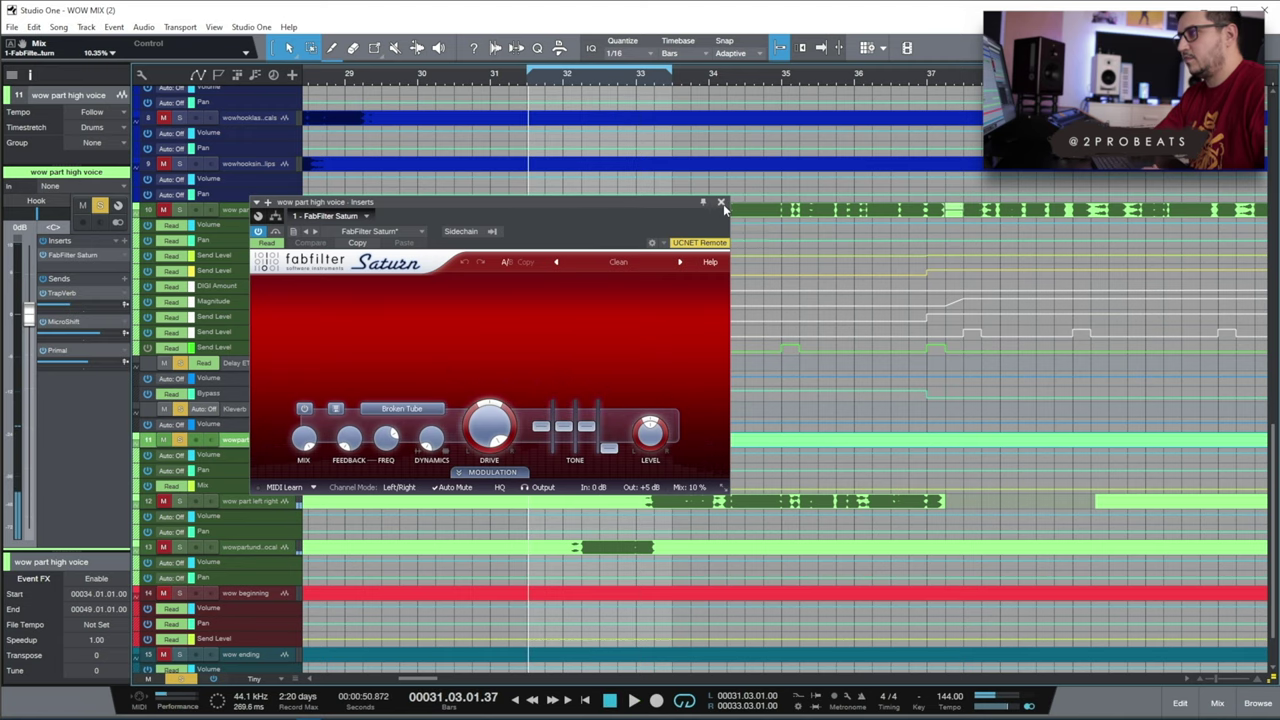
pyautogui.click(720, 201)
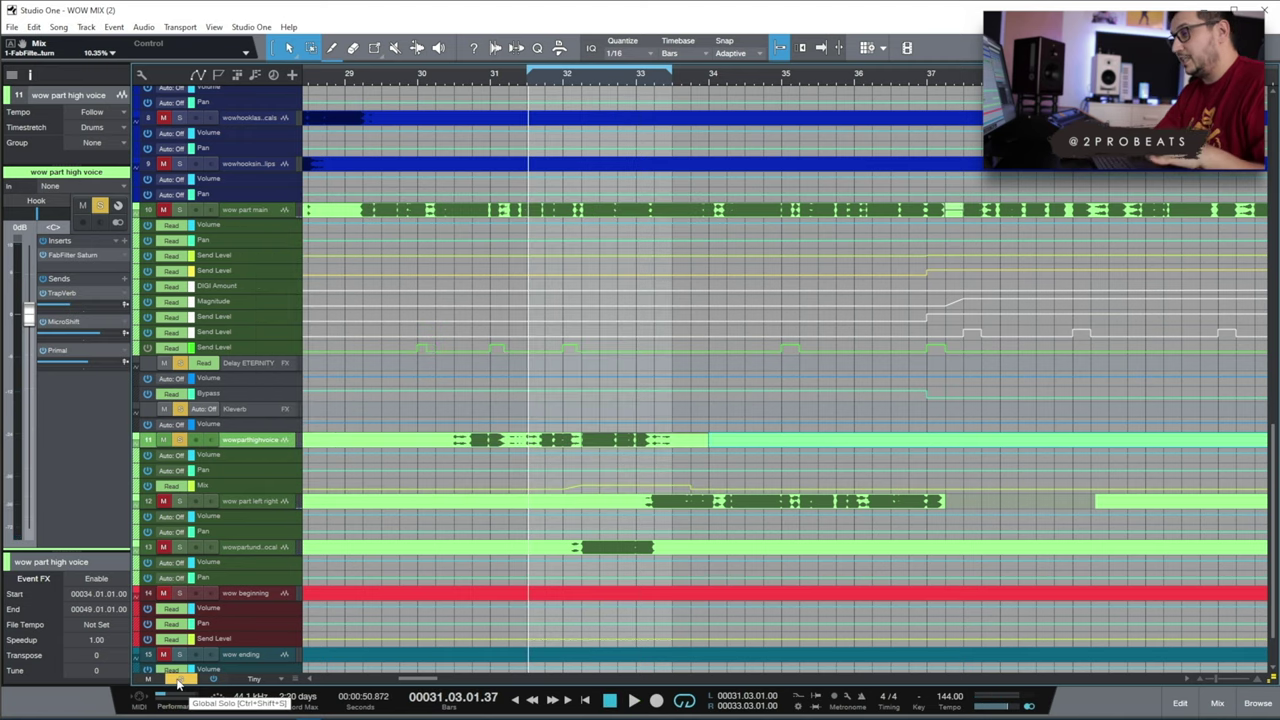
# Clear all solos and play the wow part high voice passage within the full mix.
pyautogui.click(179, 682)
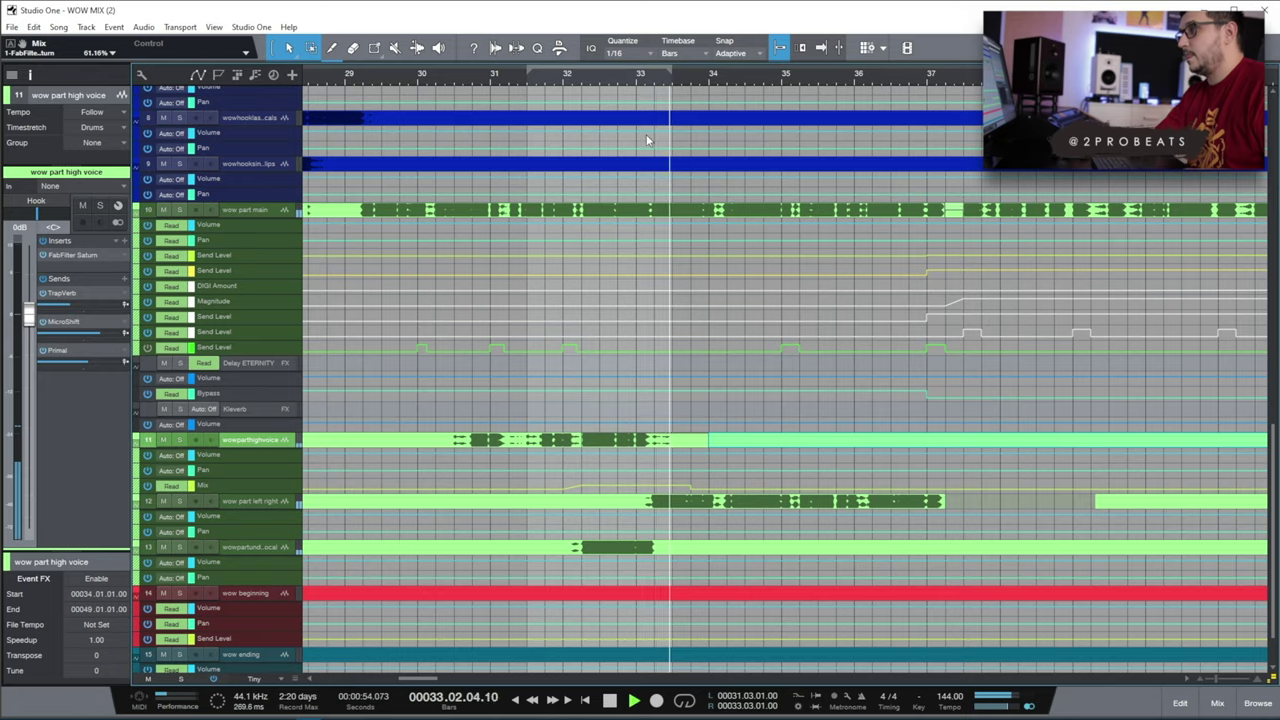
pyautogui.scroll(-3, 655, 81)
pyautogui.scroll(-2, 652, 78)
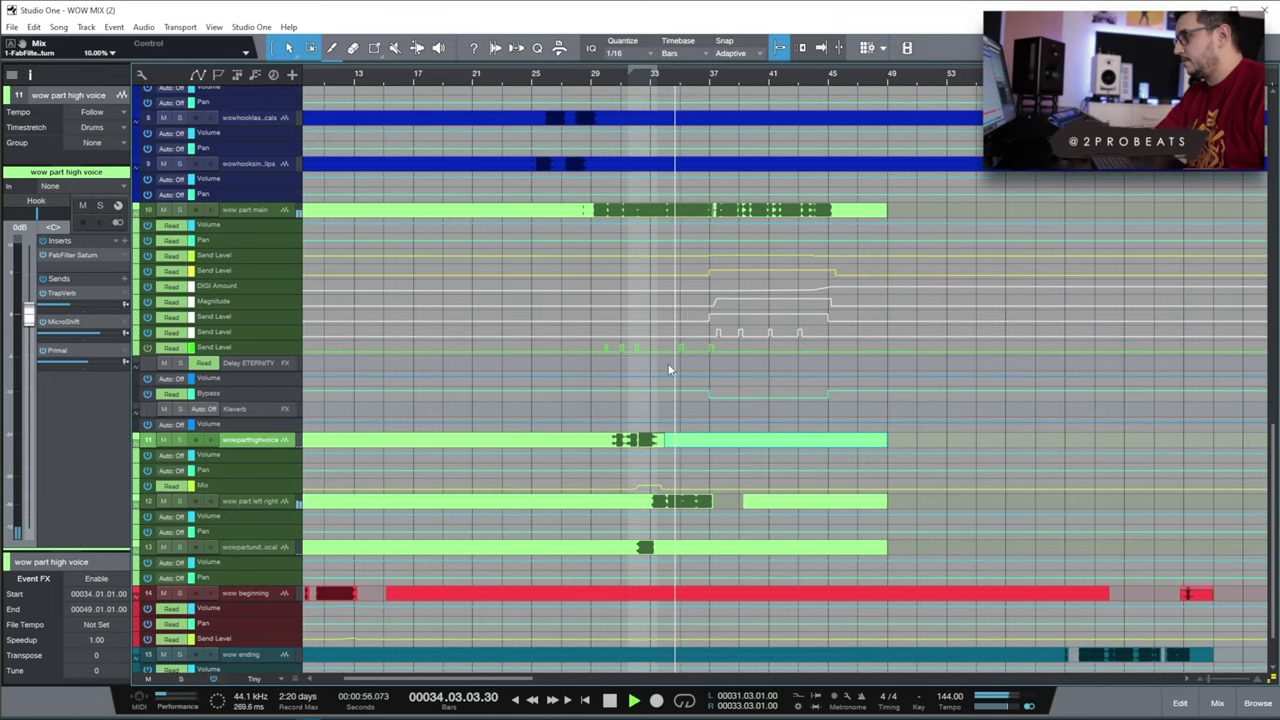
# Select the HighVerb Send Level automation lane on the wow beginning track.
pyautogui.scroll(-1, 700, 420)
pyautogui.scroll(-1, 735, 486)
pyautogui.hscroll(-1, 580, 538)
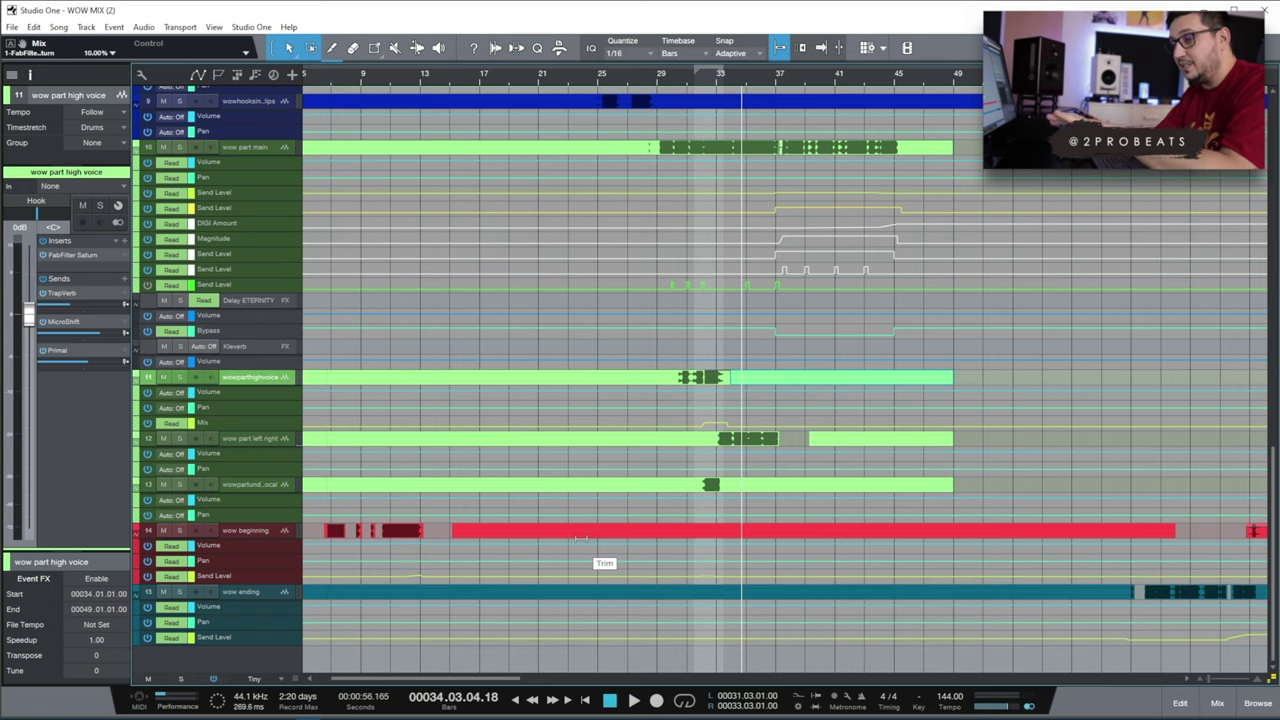
pyautogui.click(257, 578)
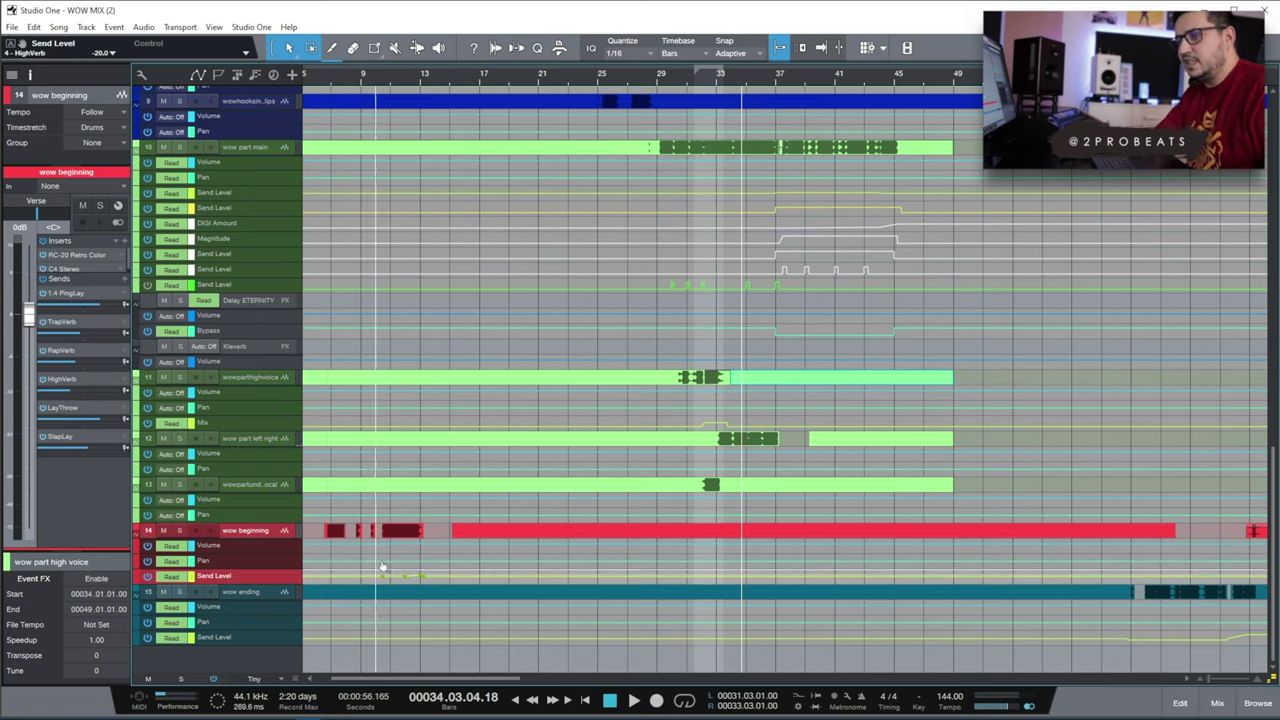
# Play the soloed wow part main and wow part left right tracks from bar 33.
pyautogui.scroll(-2, 1045, 598)
pyautogui.scroll(2, 924, 624)
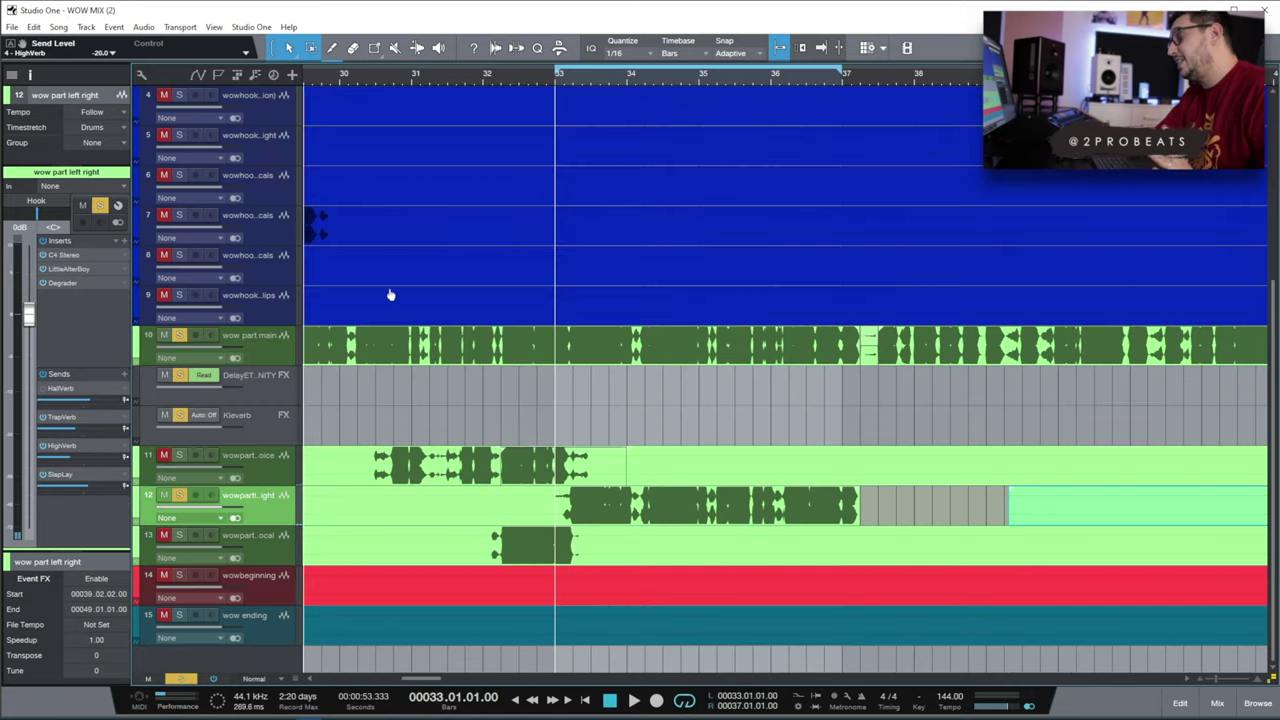
pyautogui.press('space')
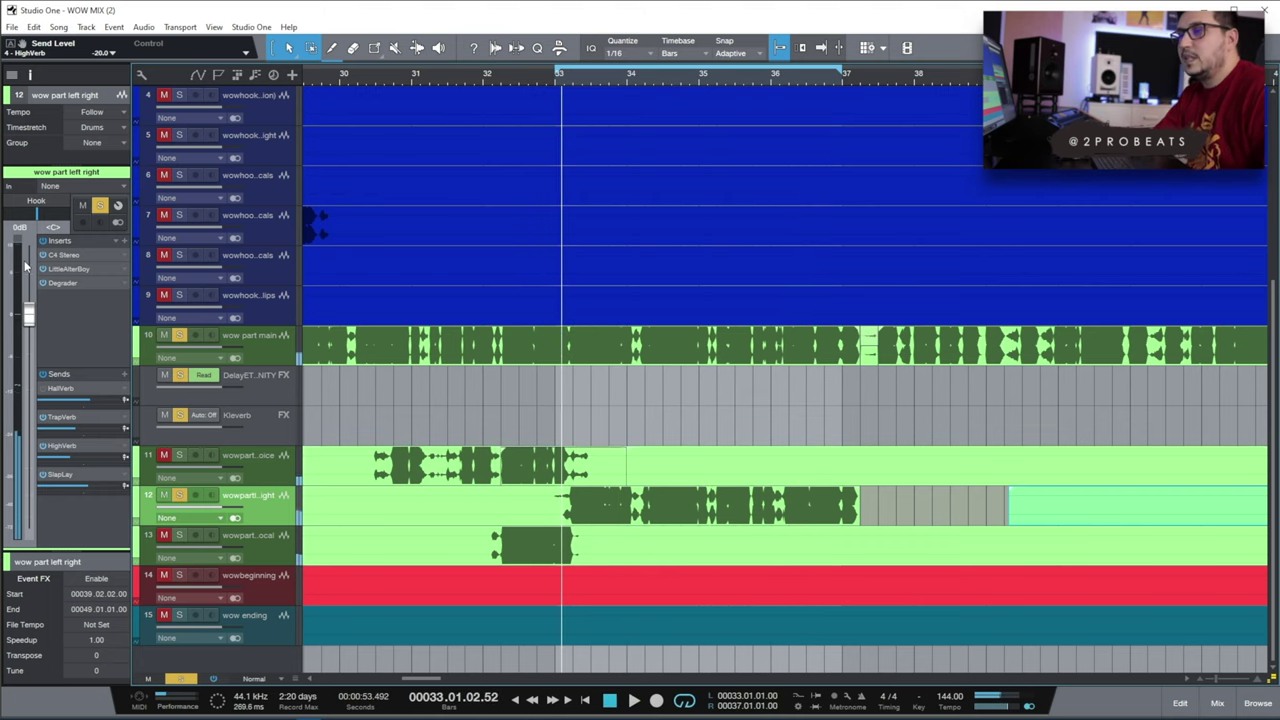
# Replay the soloed wow part main and wow part left right tracks from just before bar 33.
pyautogui.click(523, 91)
pyautogui.press('space')
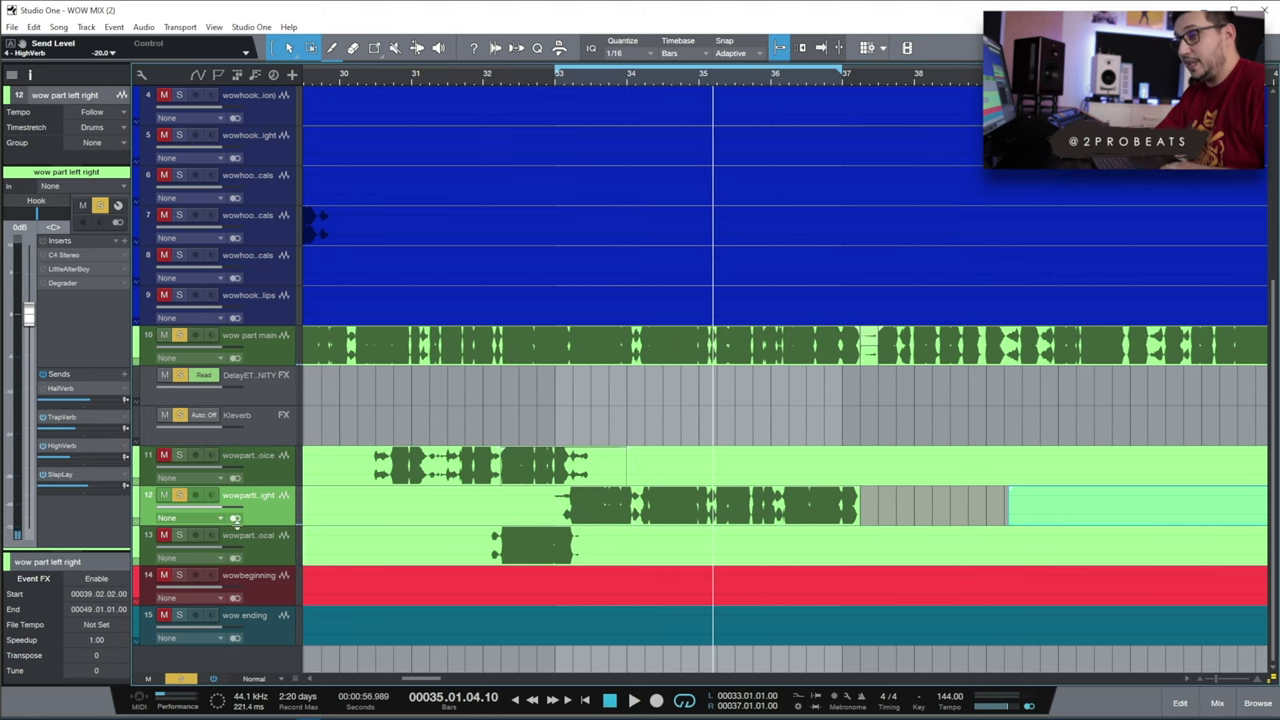
# Remove the solo from wow part main and play the wow part left right track alone from bar 33.
pyautogui.click(180, 337)
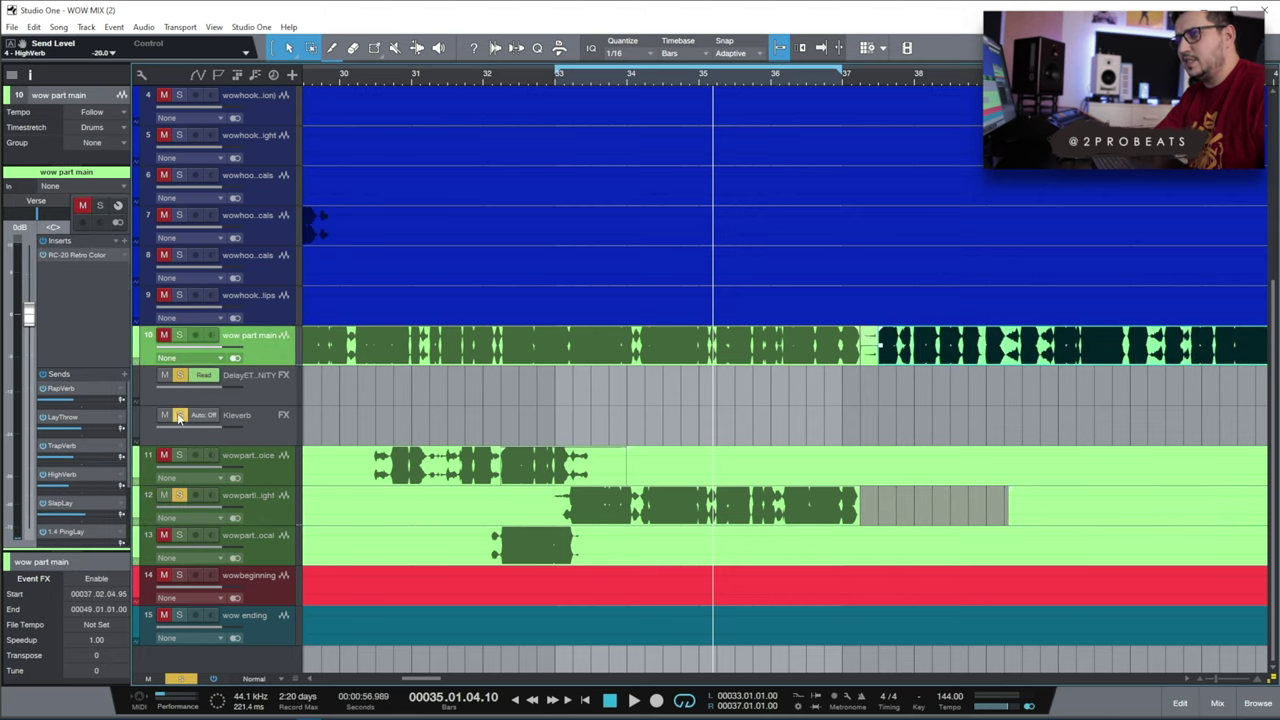
pyautogui.click(558, 82)
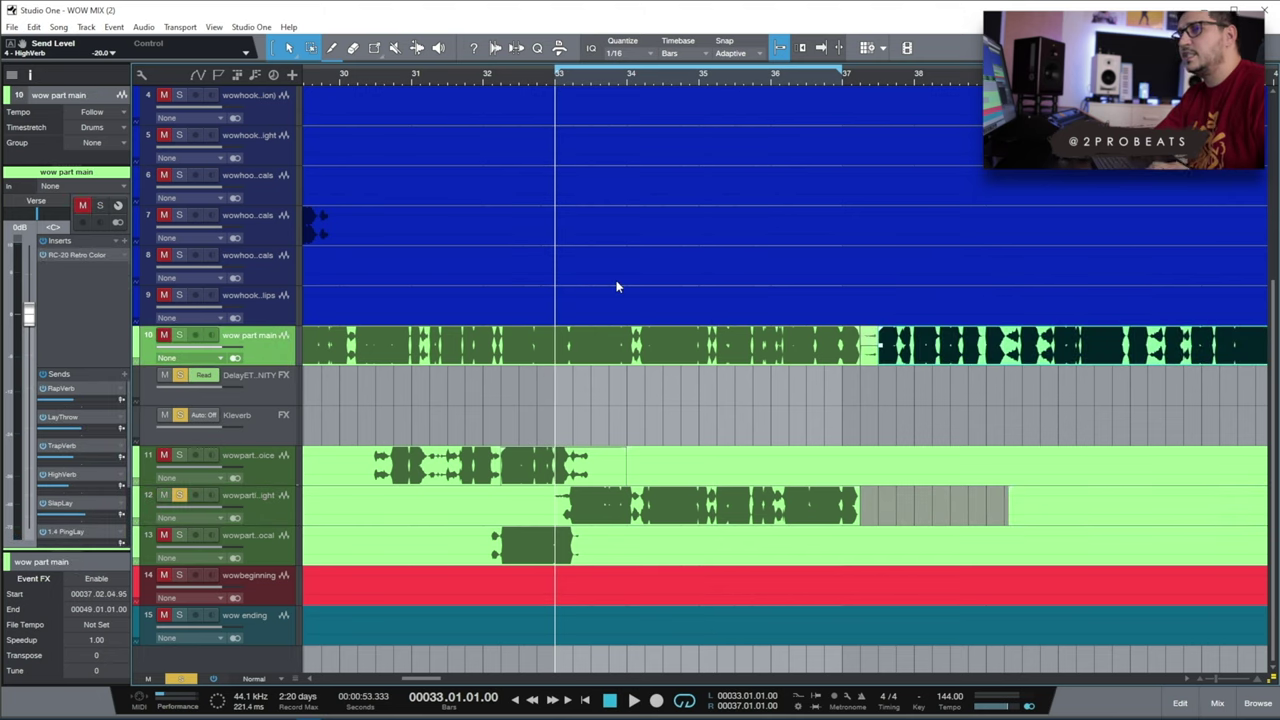
pyautogui.click(269, 514)
pyautogui.press('space')
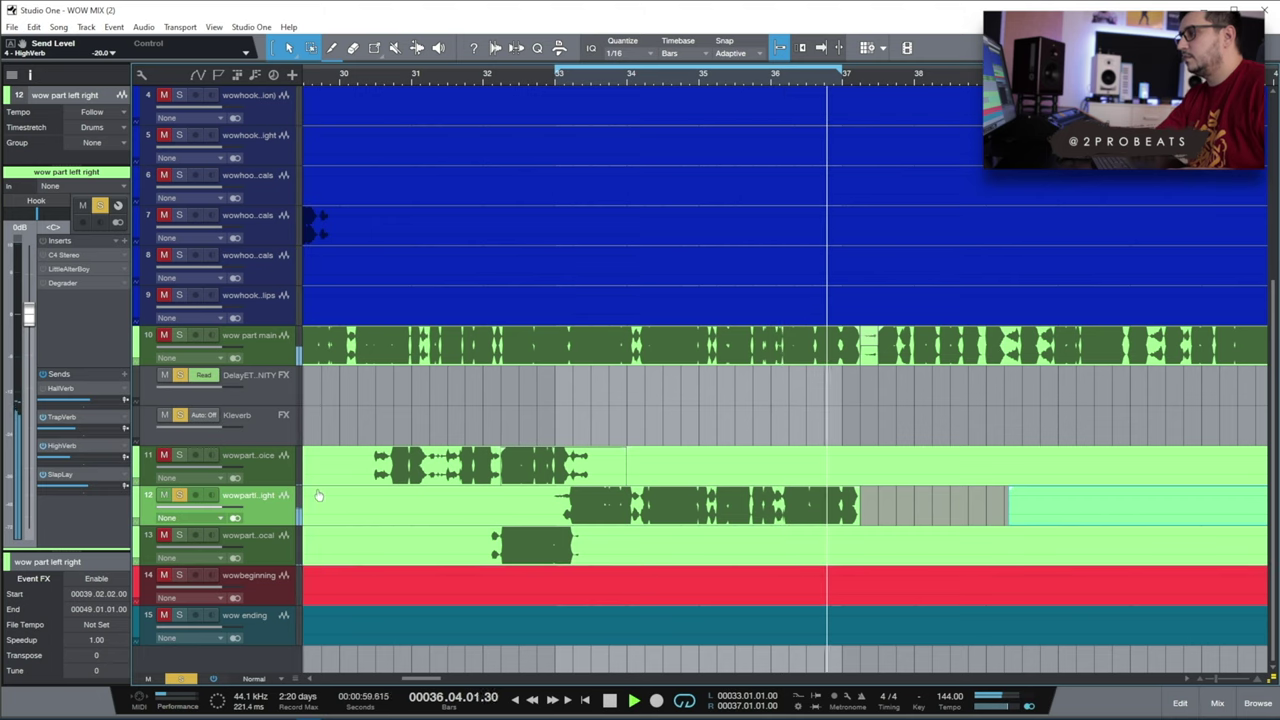
pyautogui.click(555, 79)
pyautogui.press('space')
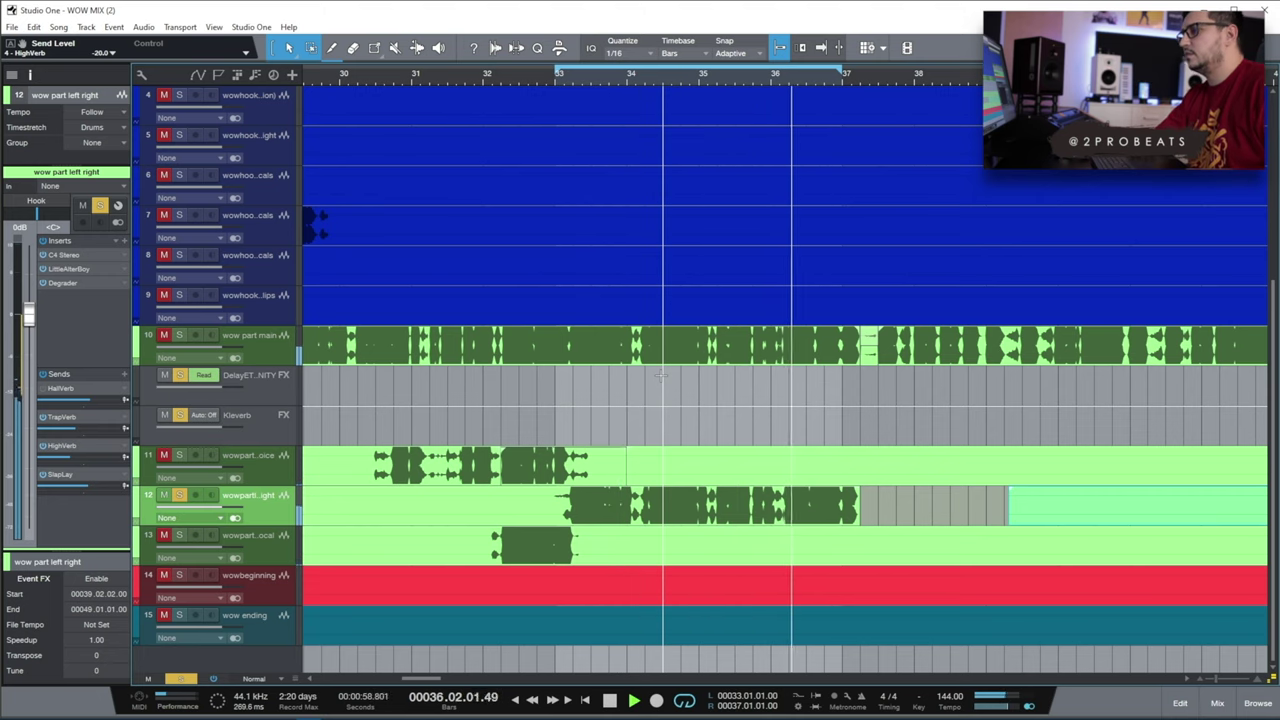
# Inspect the C4 Stereo insert on the wow part left right track and close it.
pyautogui.doubleClick(68, 258)
pyautogui.moveTo(1099, 149); pyautogui.dragTo(723, 160)
pyautogui.click(838, 155)
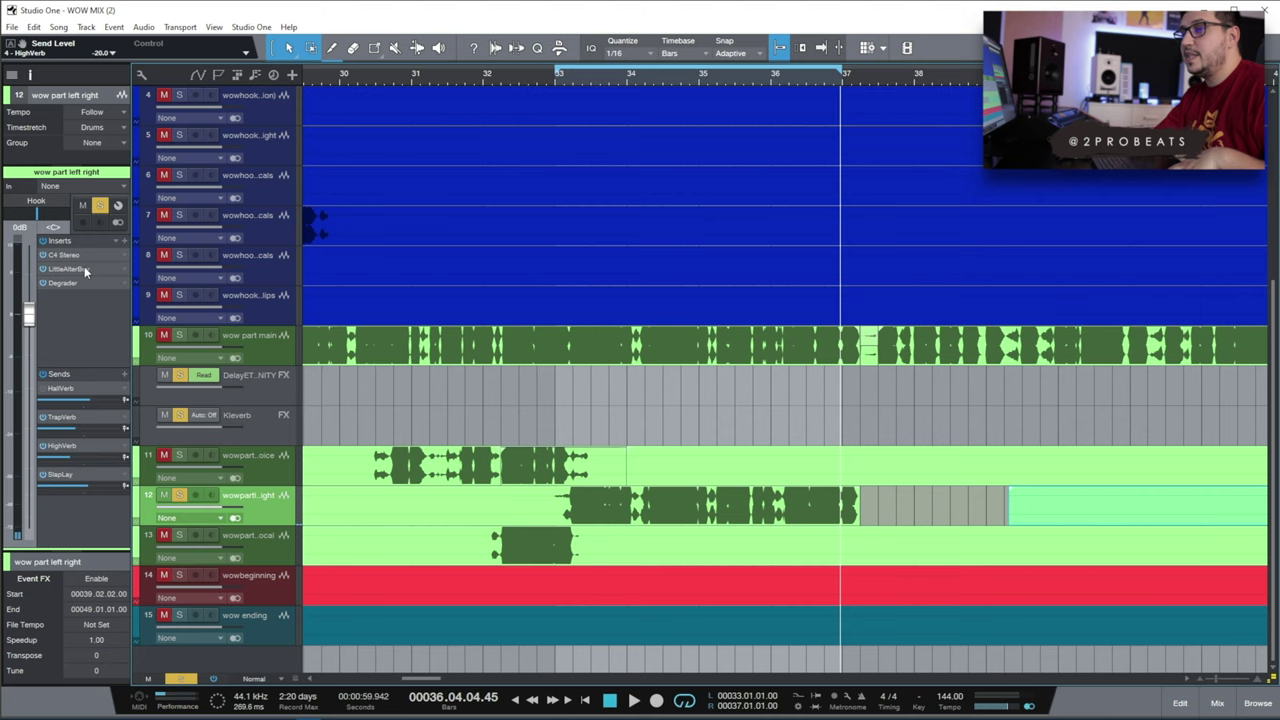
# Audition the LittleAlterBoy Pitch control on wow part left right while playing from bar 33, and close the plug-in.
pyautogui.doubleClick(86, 269)
pyautogui.click(553, 84)
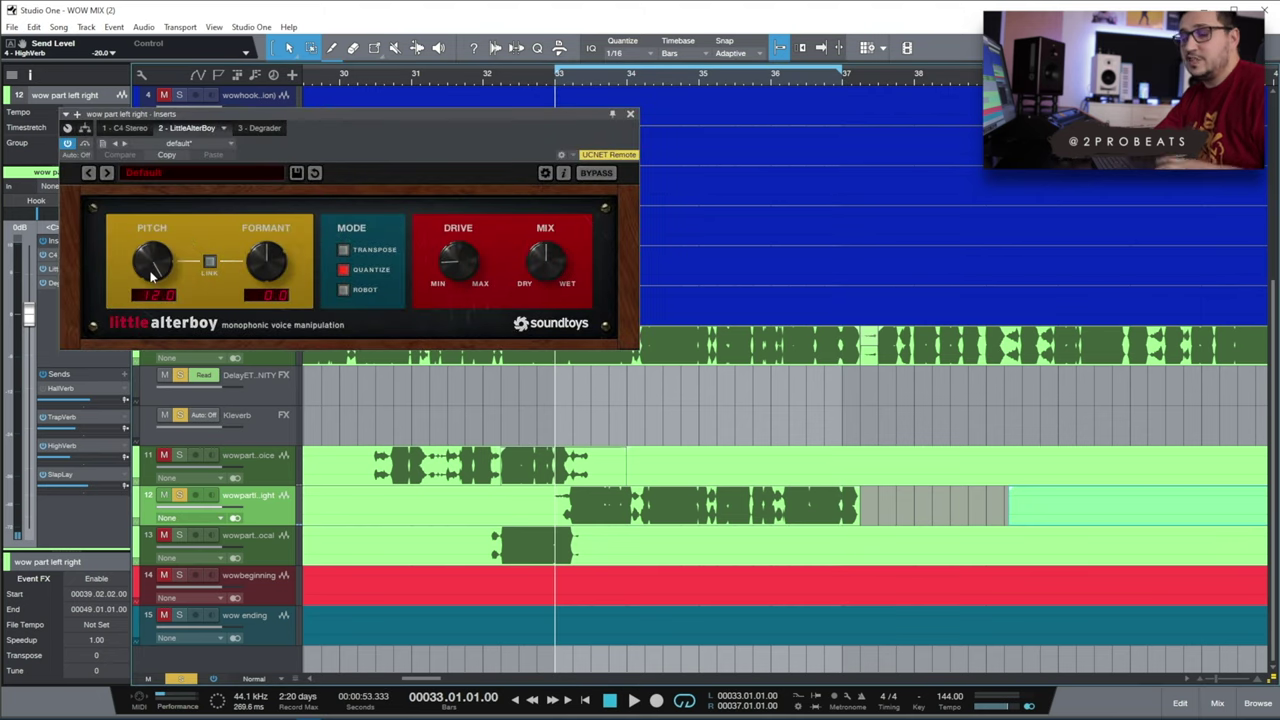
pyautogui.press('space')
pyautogui.moveTo(151, 276); pyautogui.dragTo(137, 342)
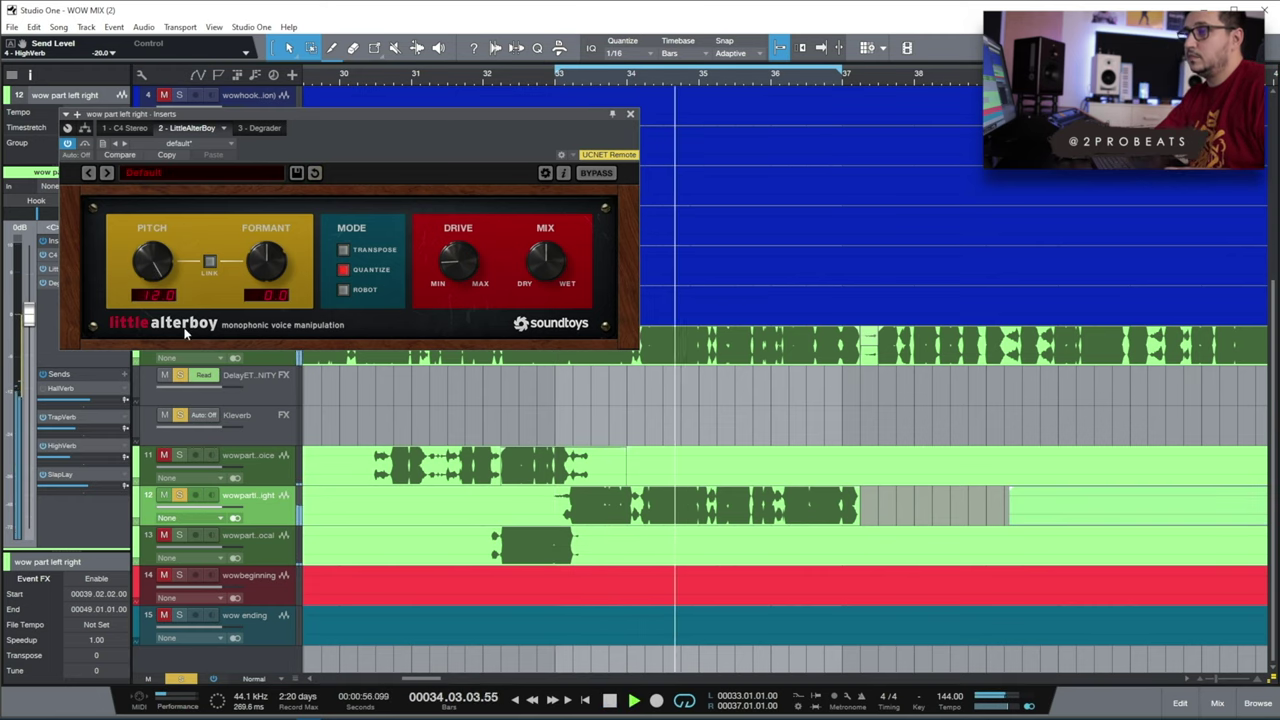
pyautogui.click(630, 114)
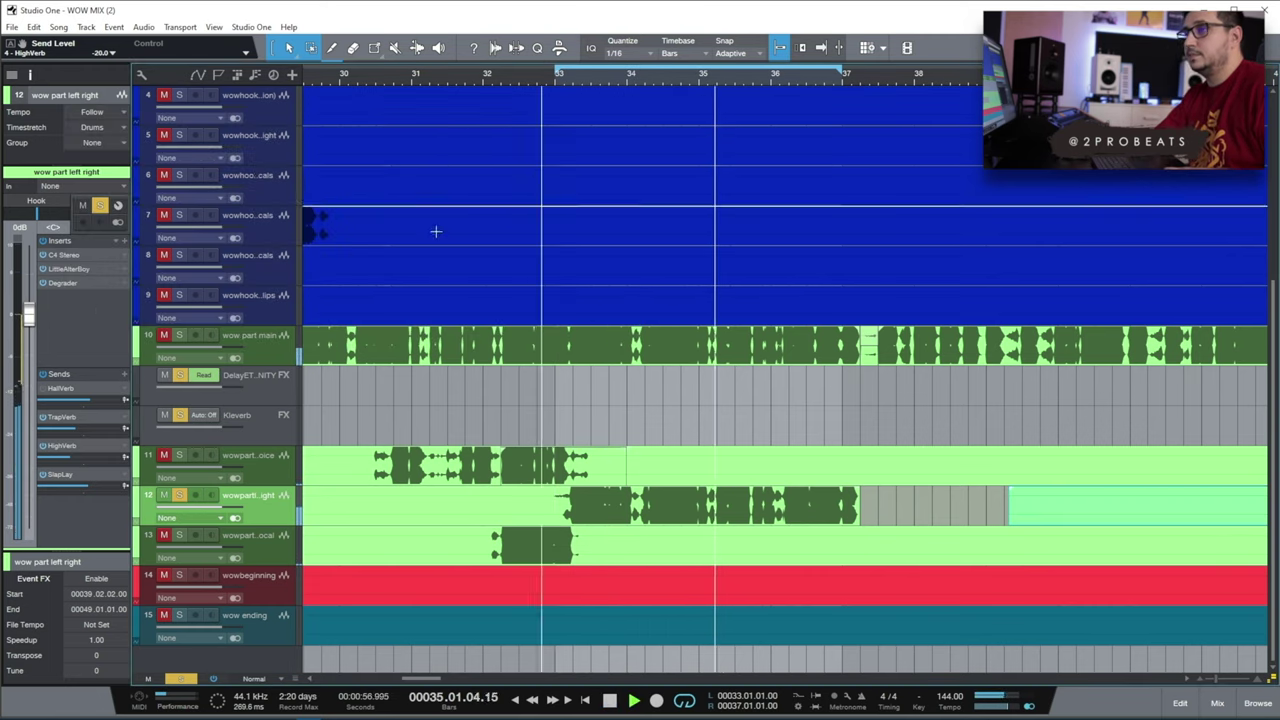
# Inspect the Degrader insert's settings on the wow part left right track and close it.
pyautogui.click(58, 283)
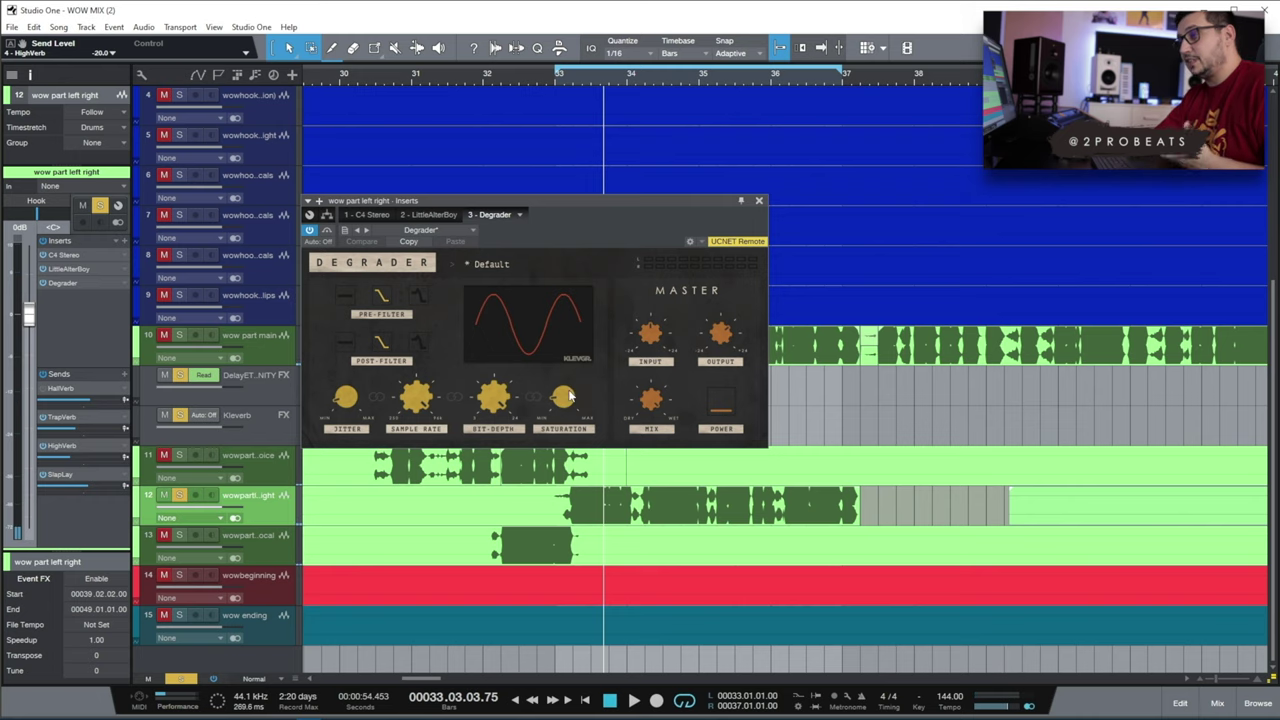
pyautogui.click(758, 200)
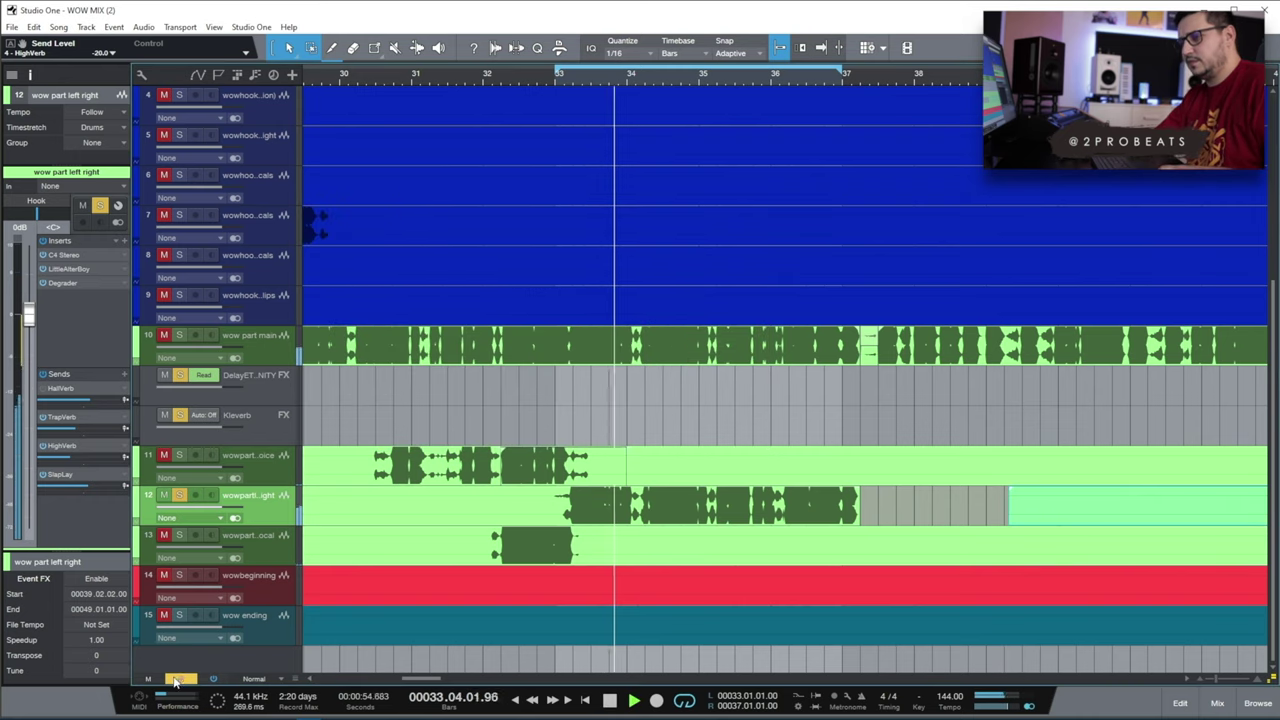
# Clear all solos and set the track height to Tiny while playing the full mix.
pyautogui.click(254, 679)
pyautogui.click(262, 572)
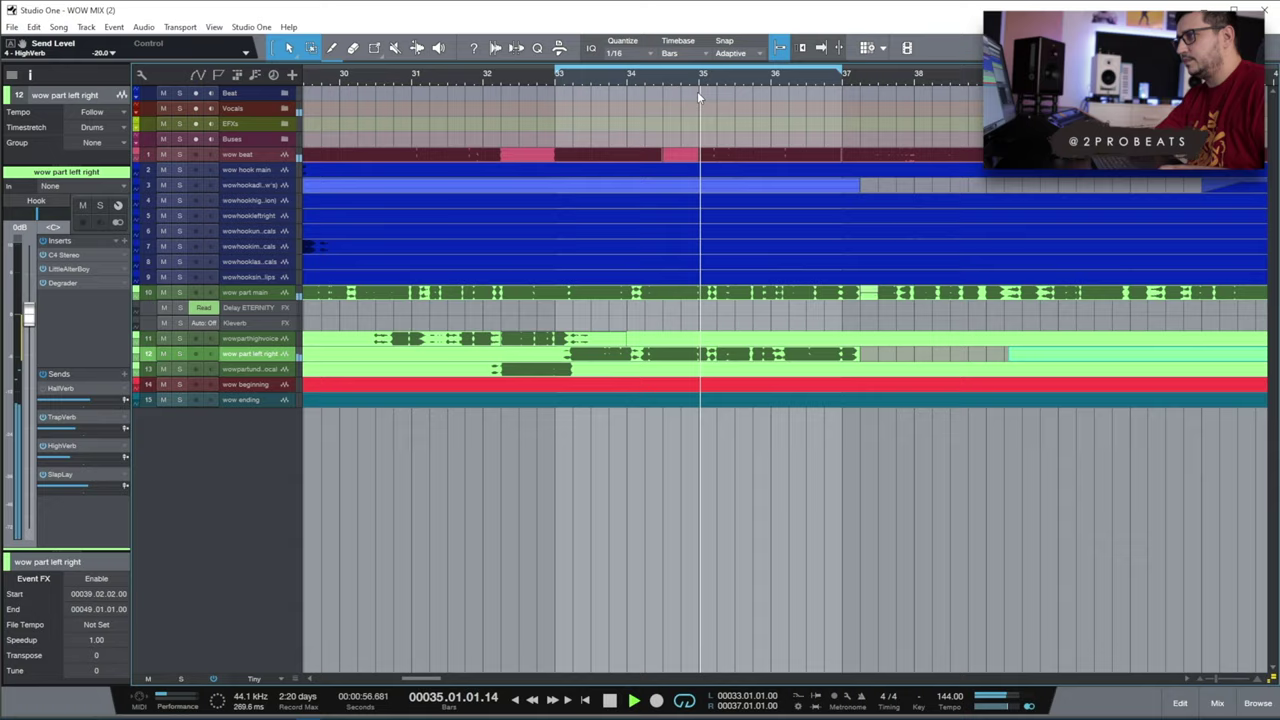
pyautogui.scroll(-6, 703, 83)
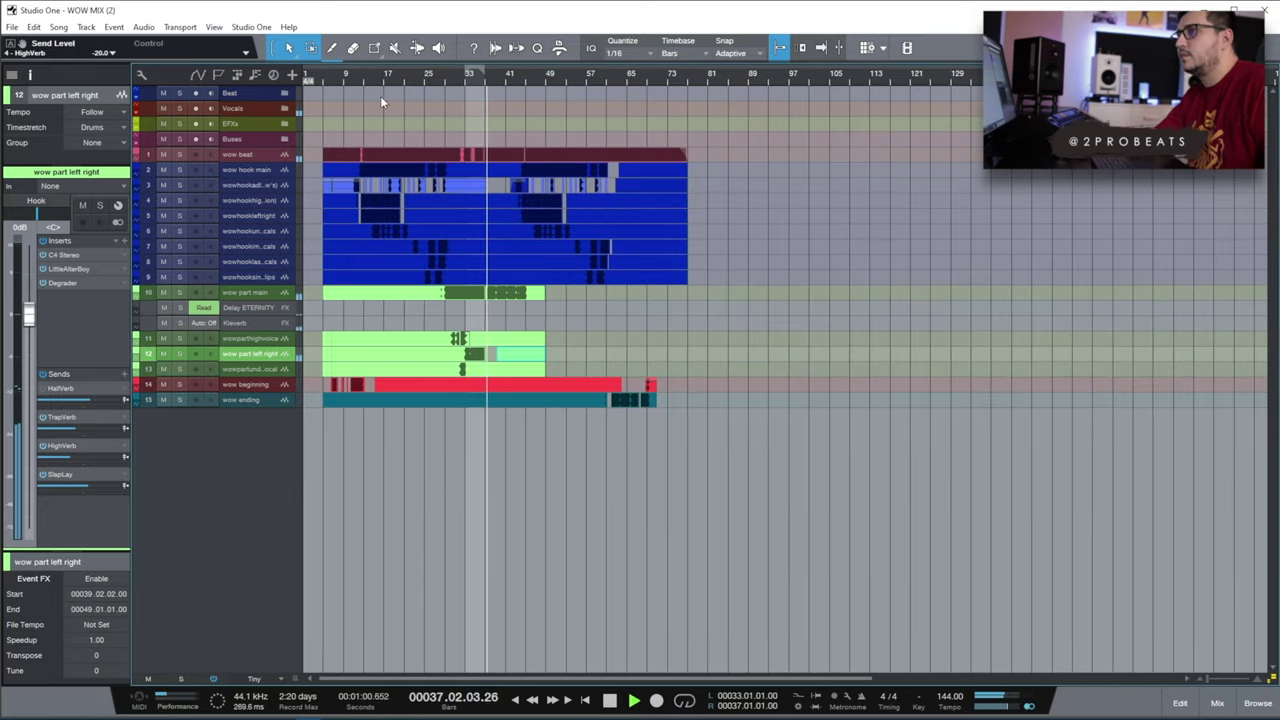
pyautogui.scroll(5, 380, 96)
pyautogui.scroll(-1, 434, 92)
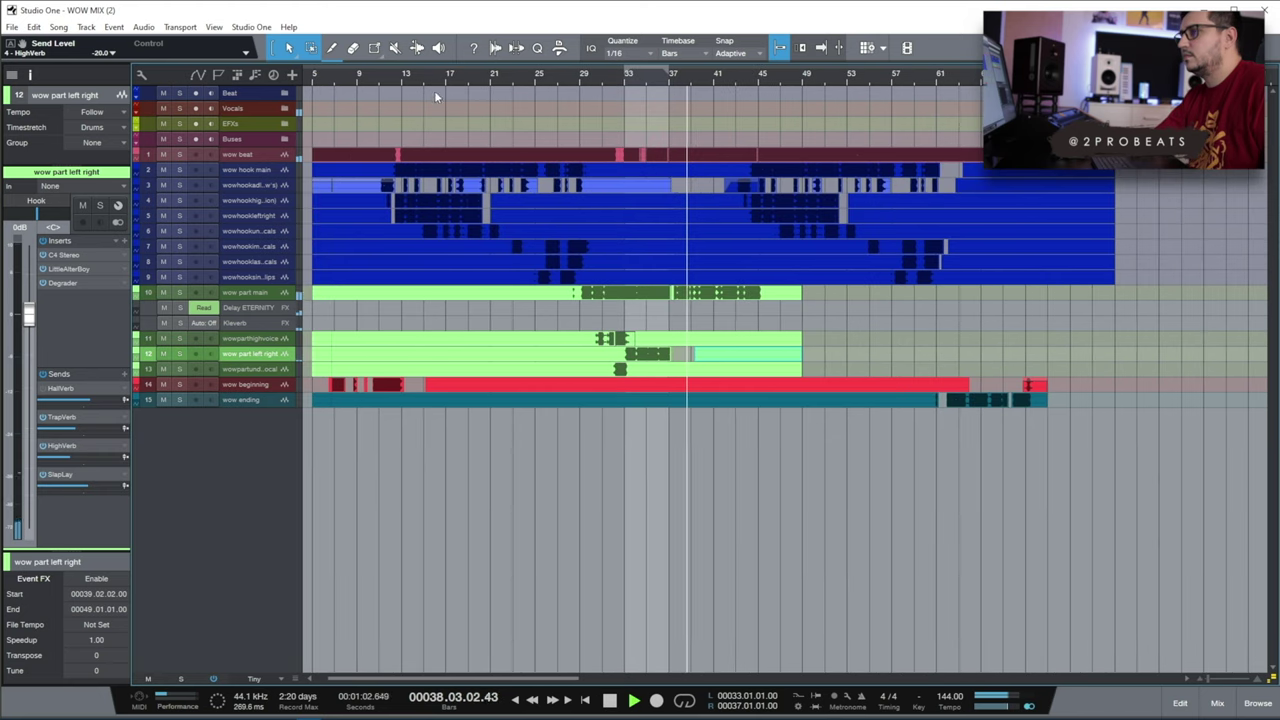
# Select the wow part main track and set the loop range to bars 37 to 45.
pyautogui.click(261, 308)
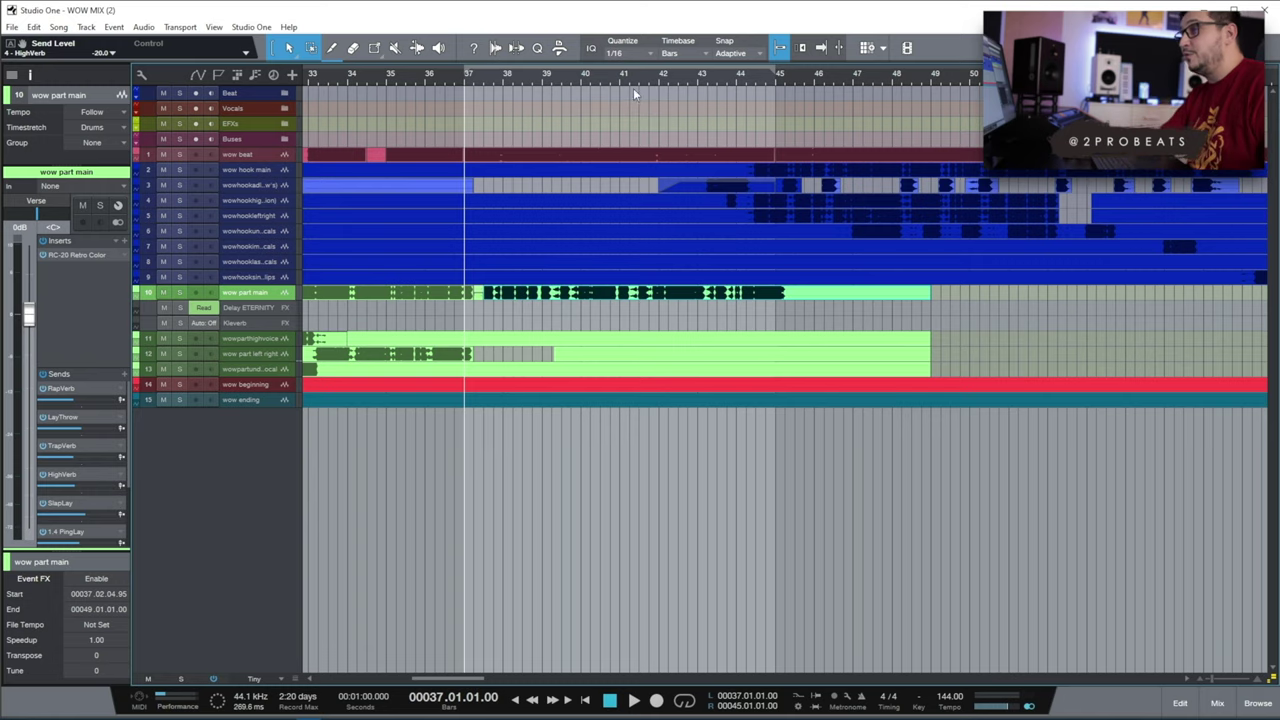
pyautogui.scroll(-5, 635, 81)
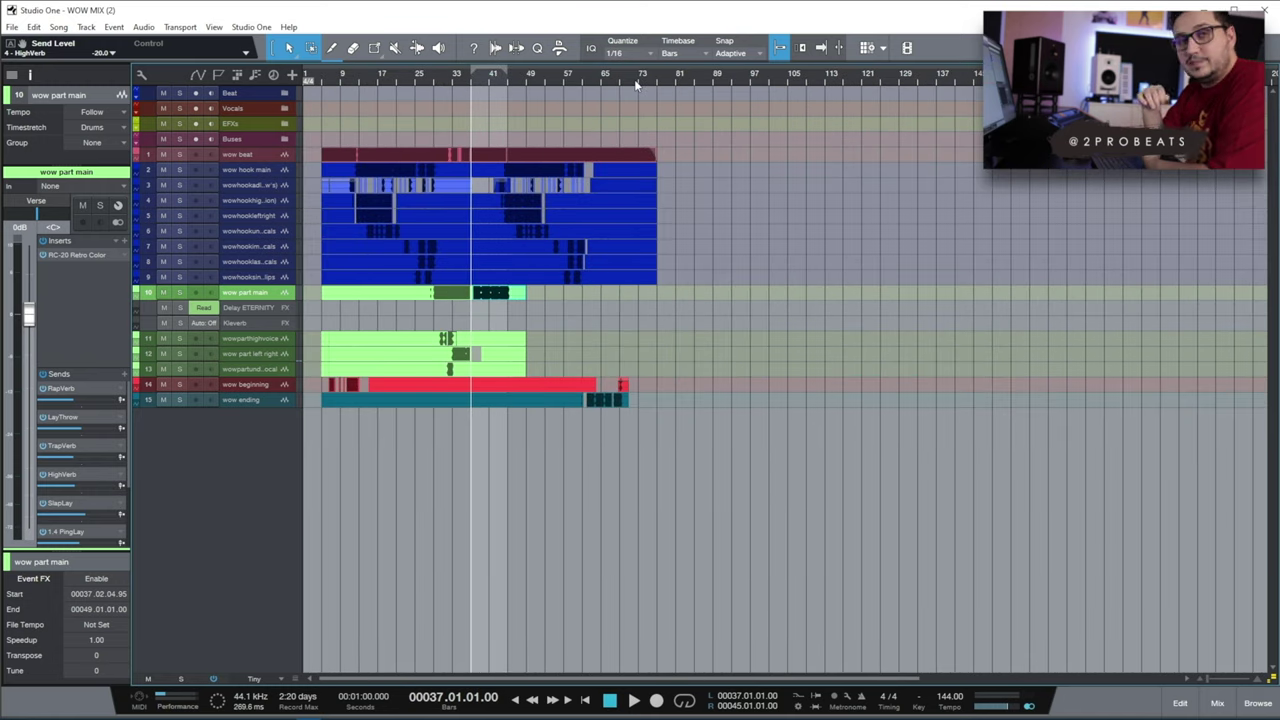